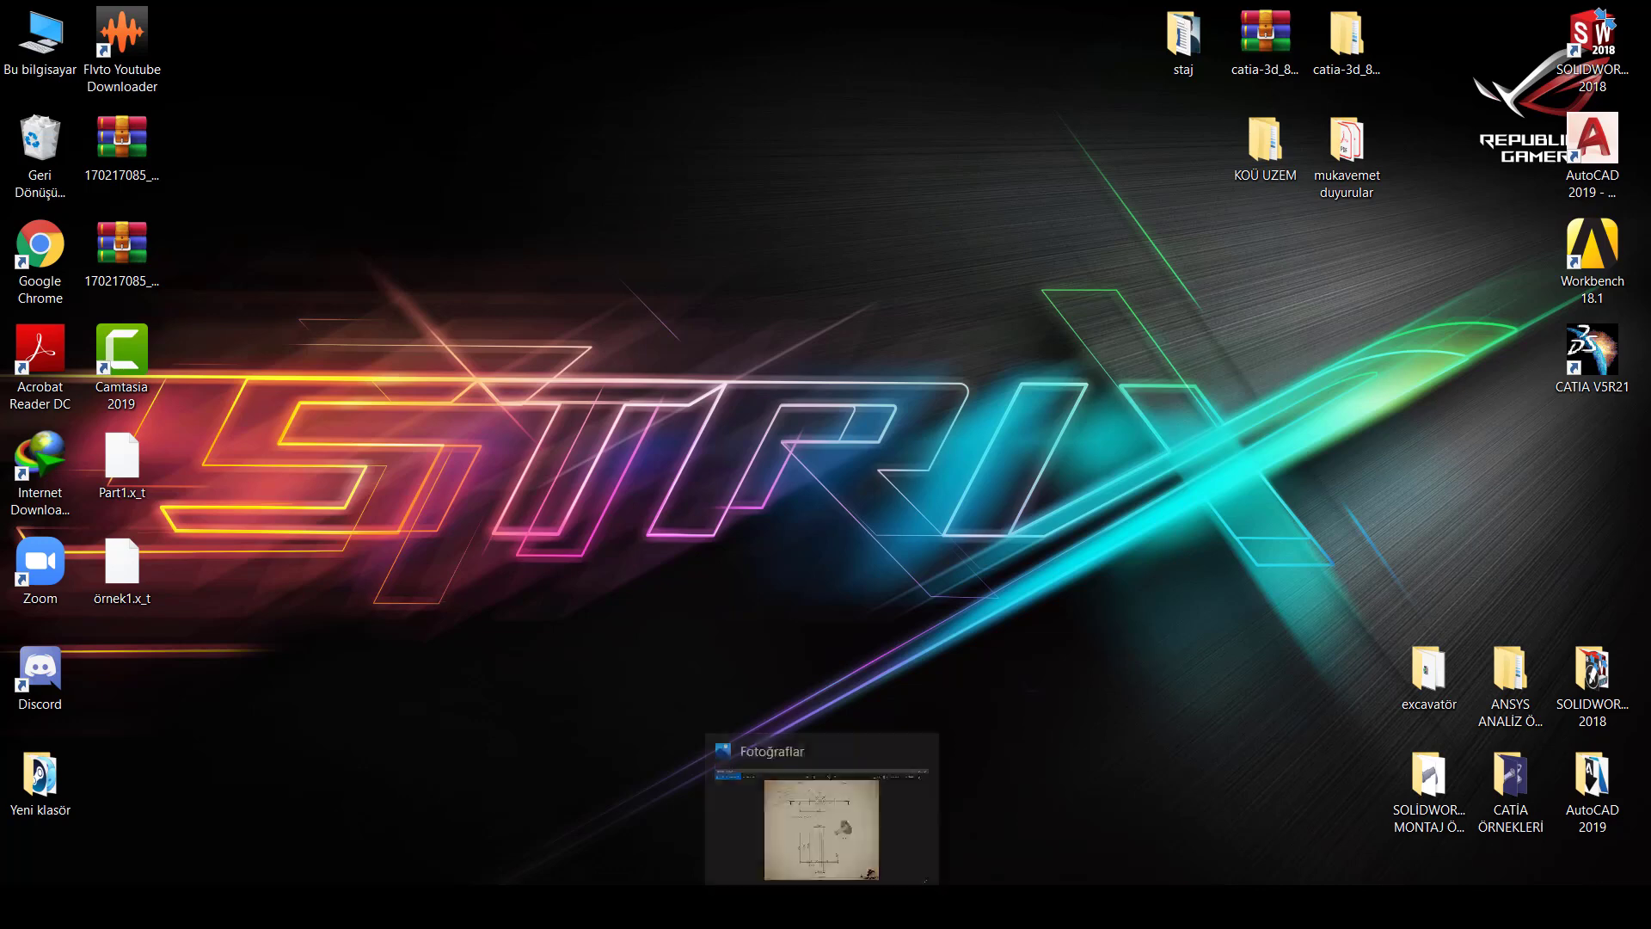
# Review the reference drawing örnek2.PNG in Photos, then return to the blank SOLIDWORKS Part1
pyautogui.click(821, 826)
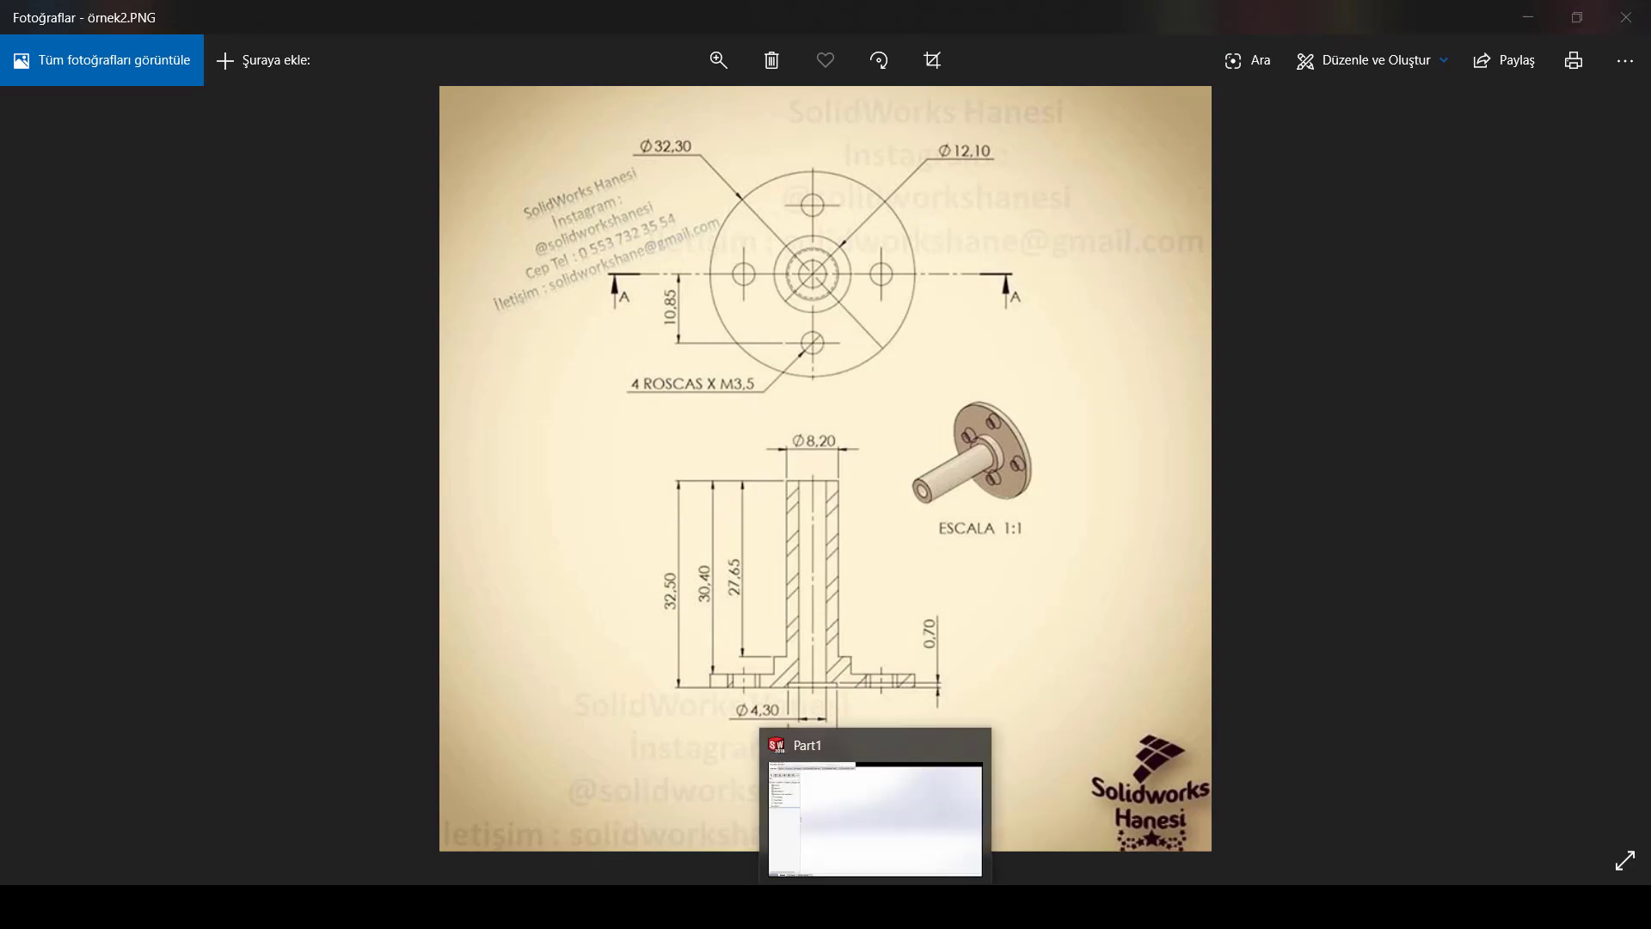
pyautogui.click(875, 819)
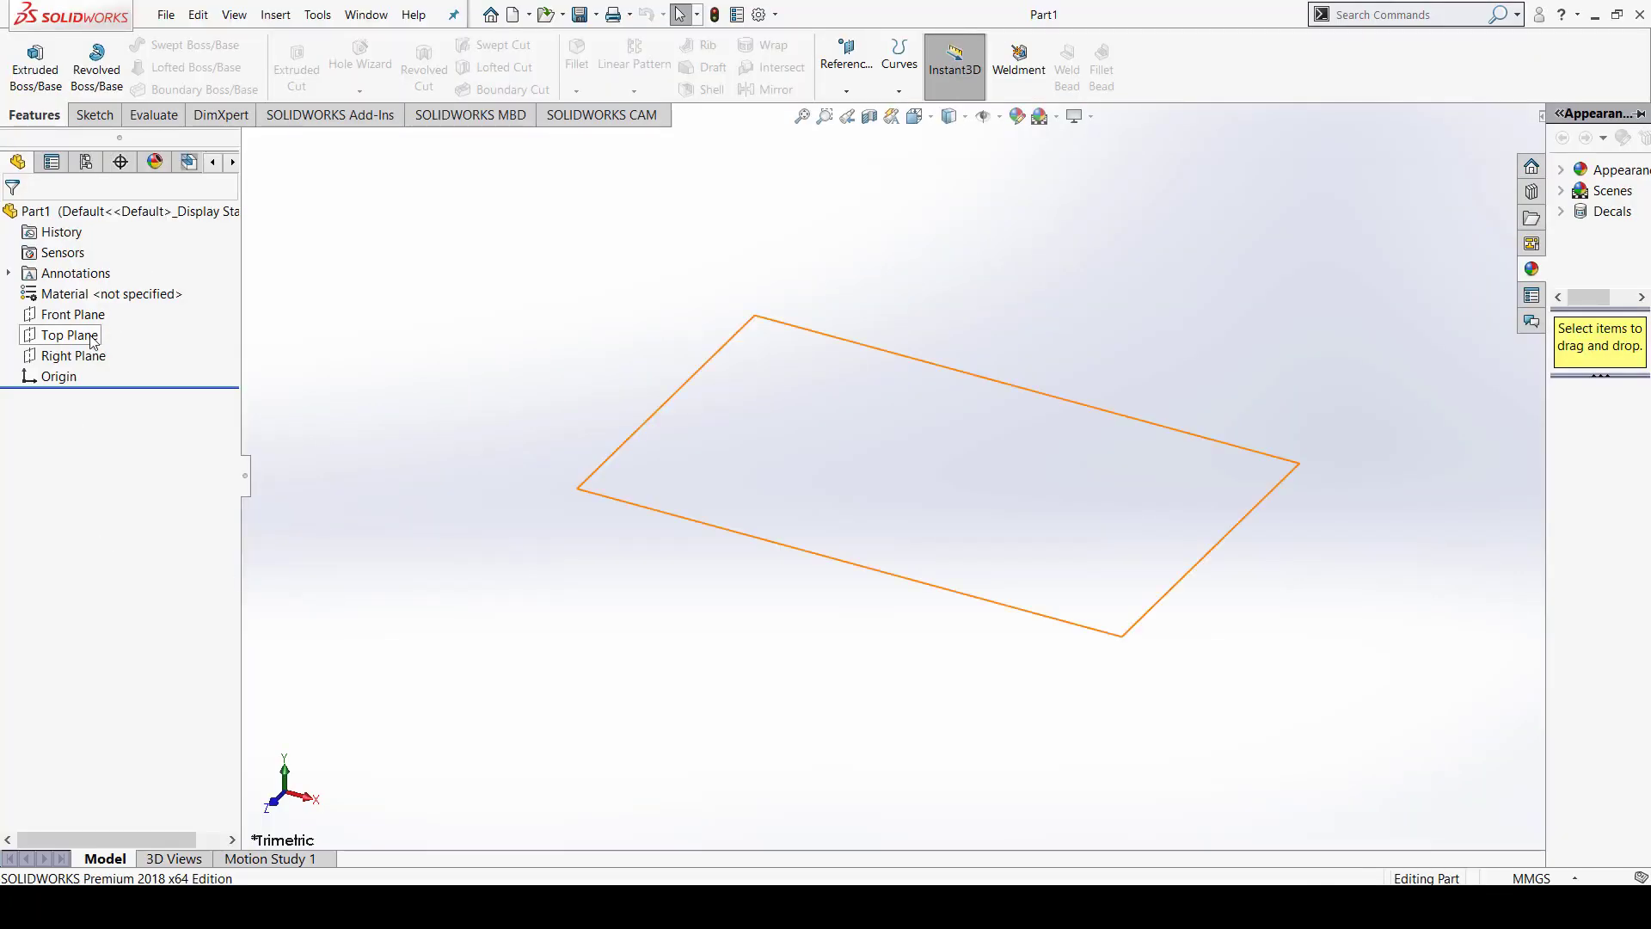
# Start a sketch on the Front Plane and draw a circle centred on the origin
pyautogui.click(71, 315)
pyautogui.click(102, 296)
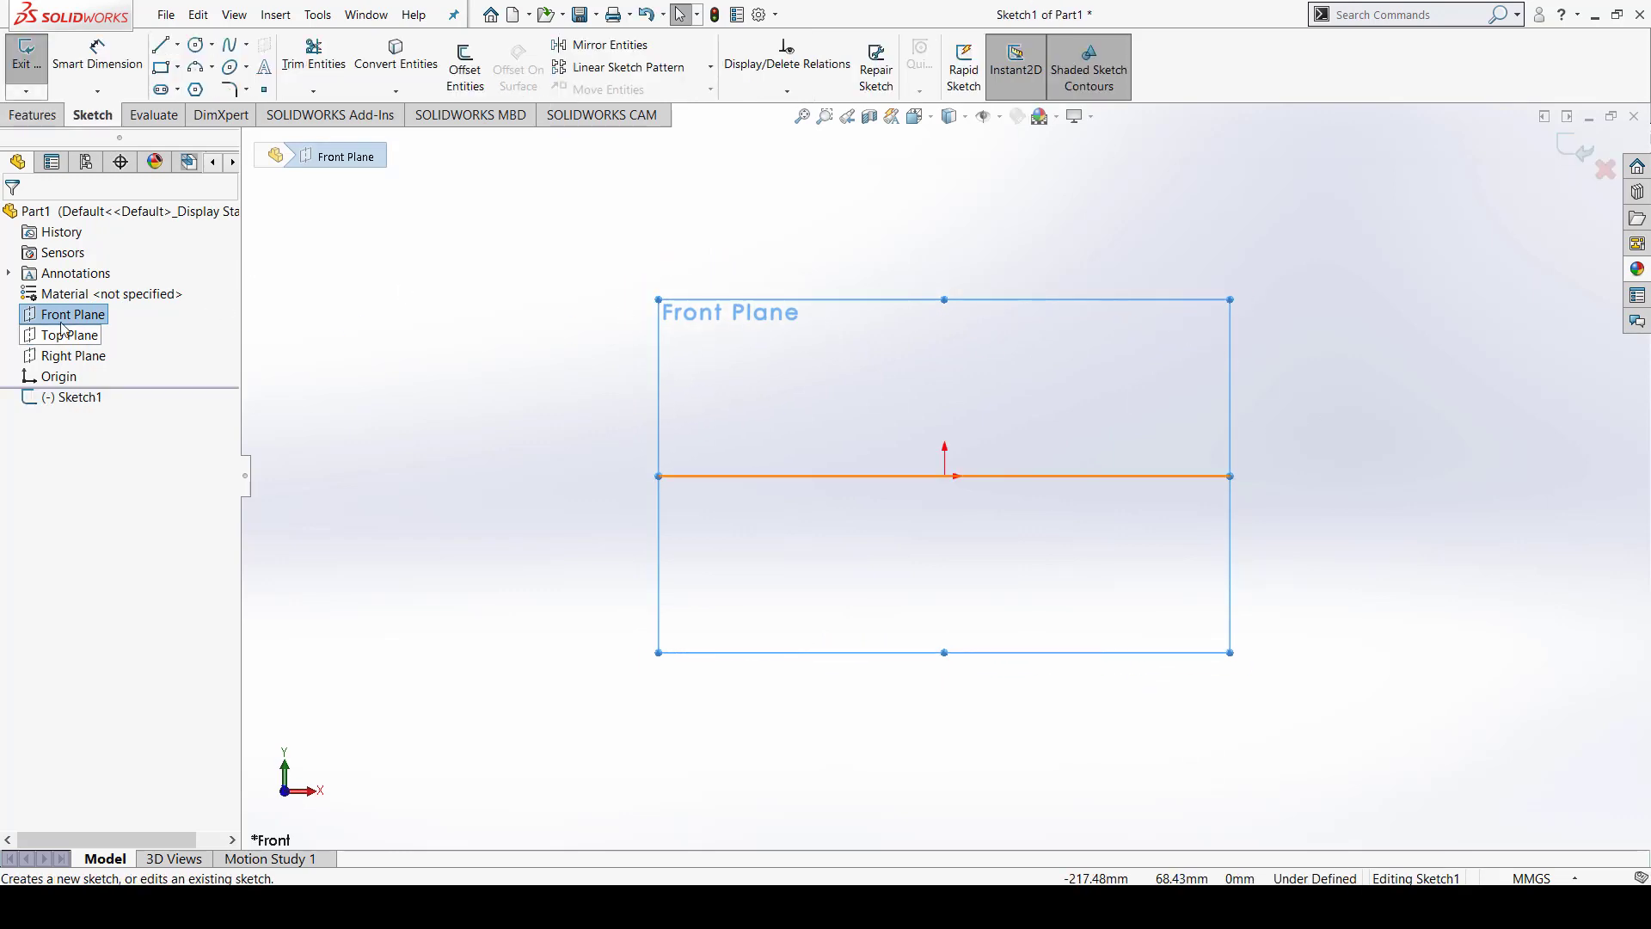
pyautogui.click(196, 46)
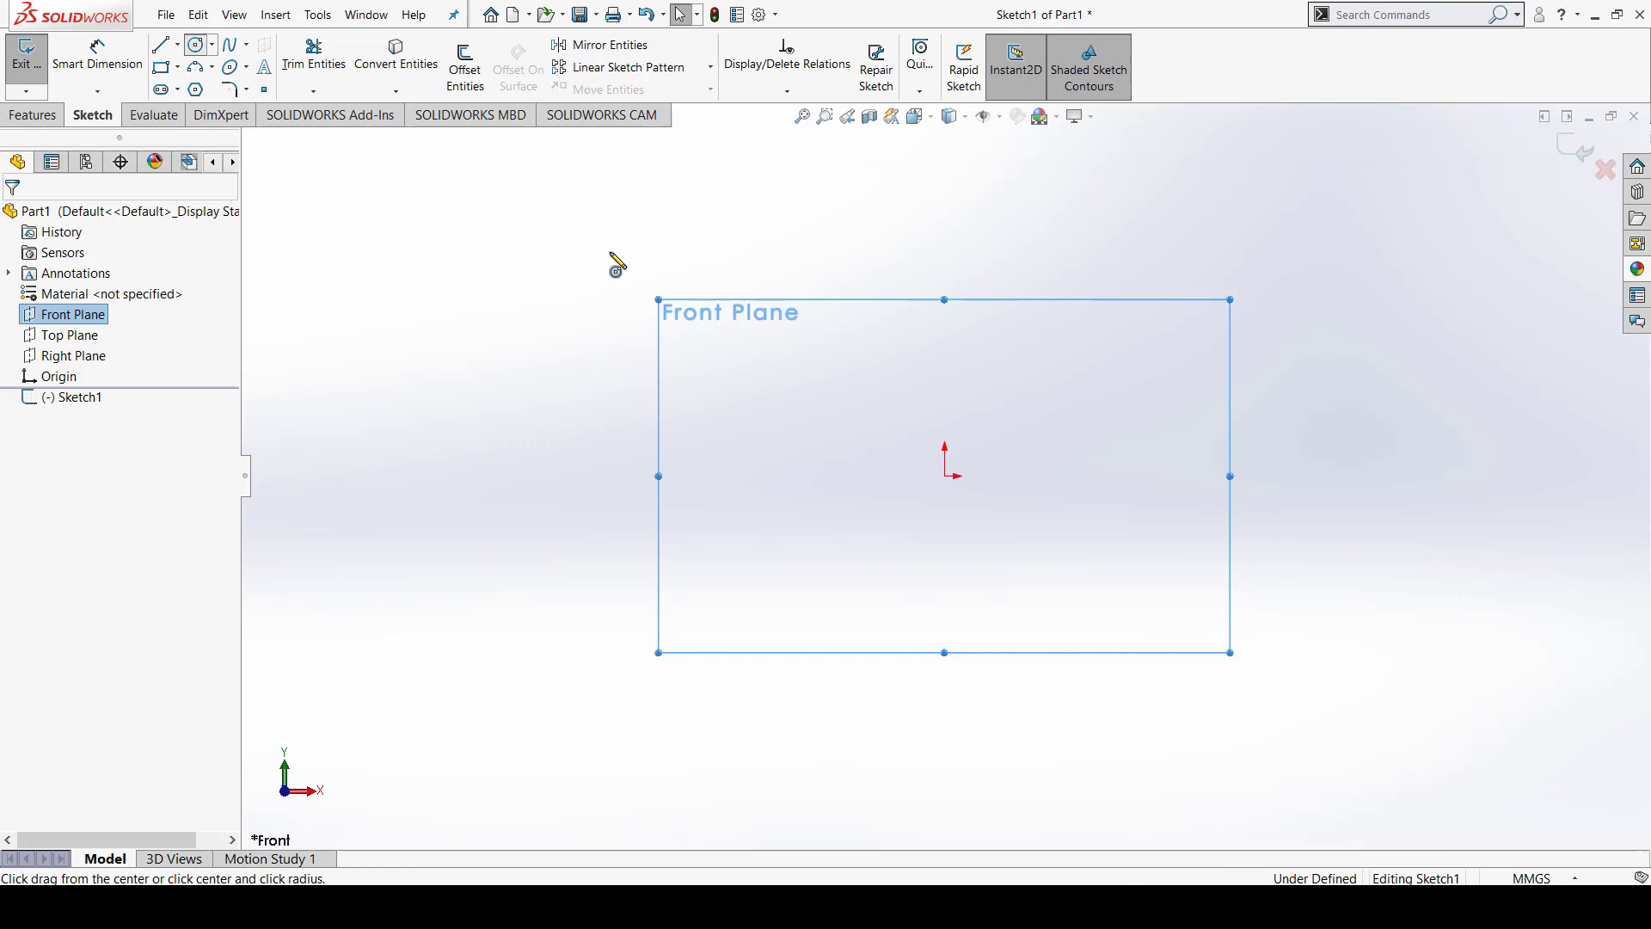
pyautogui.click(945, 475)
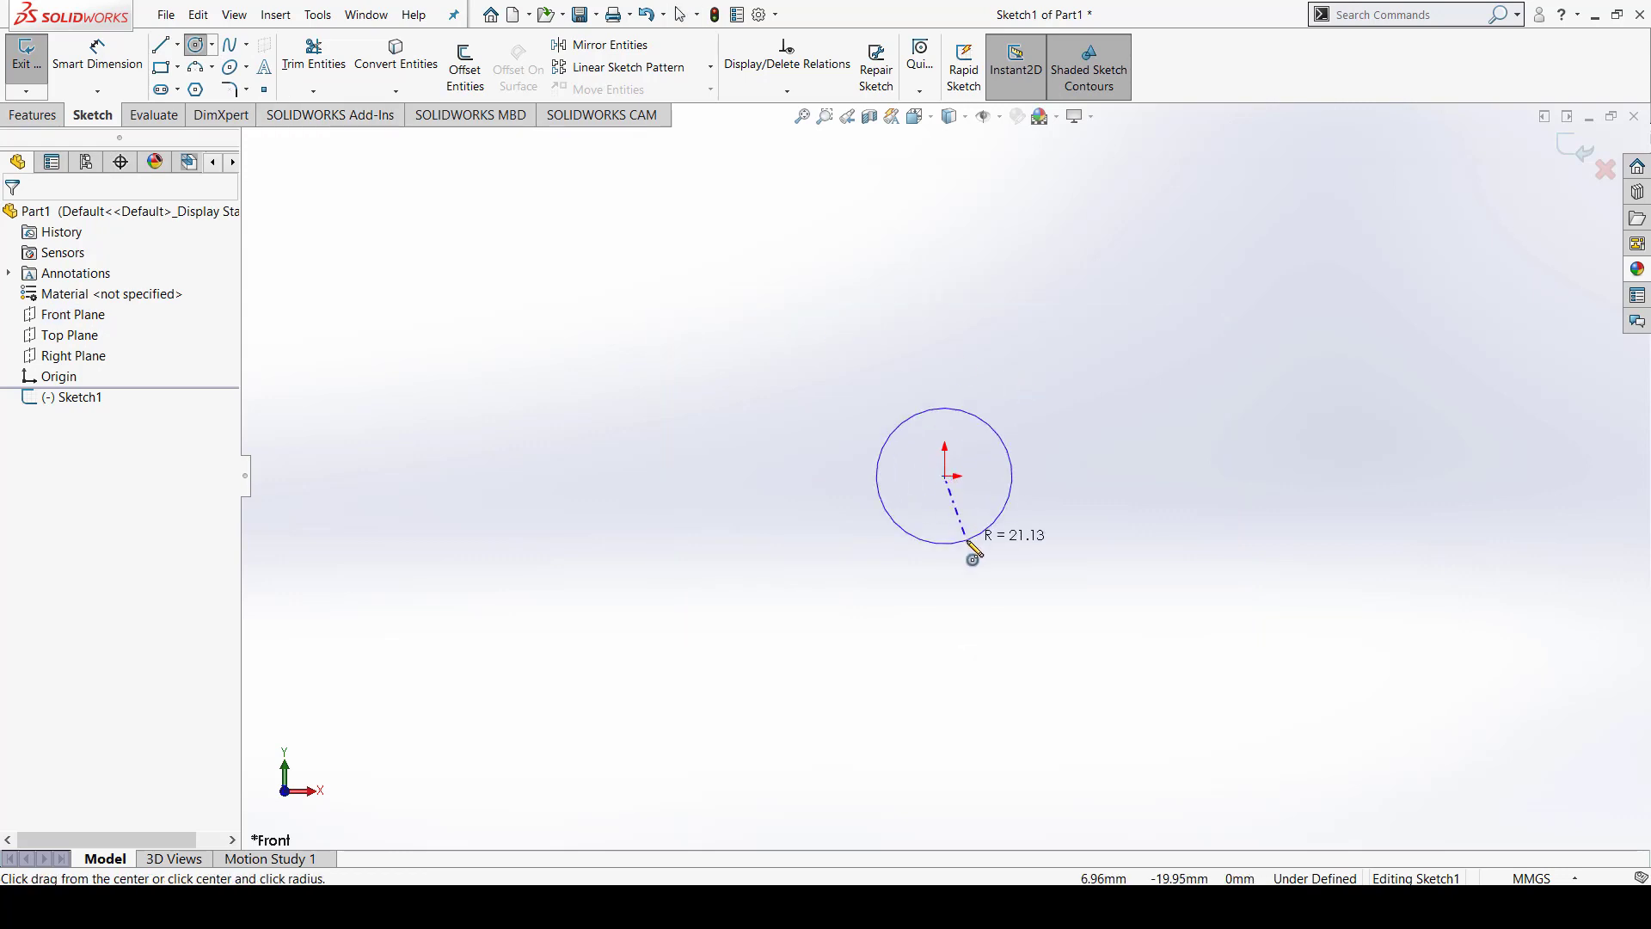
pyautogui.click(970, 546)
# Dimension the circle's diameter to 32,30
pyautogui.click(97, 54)
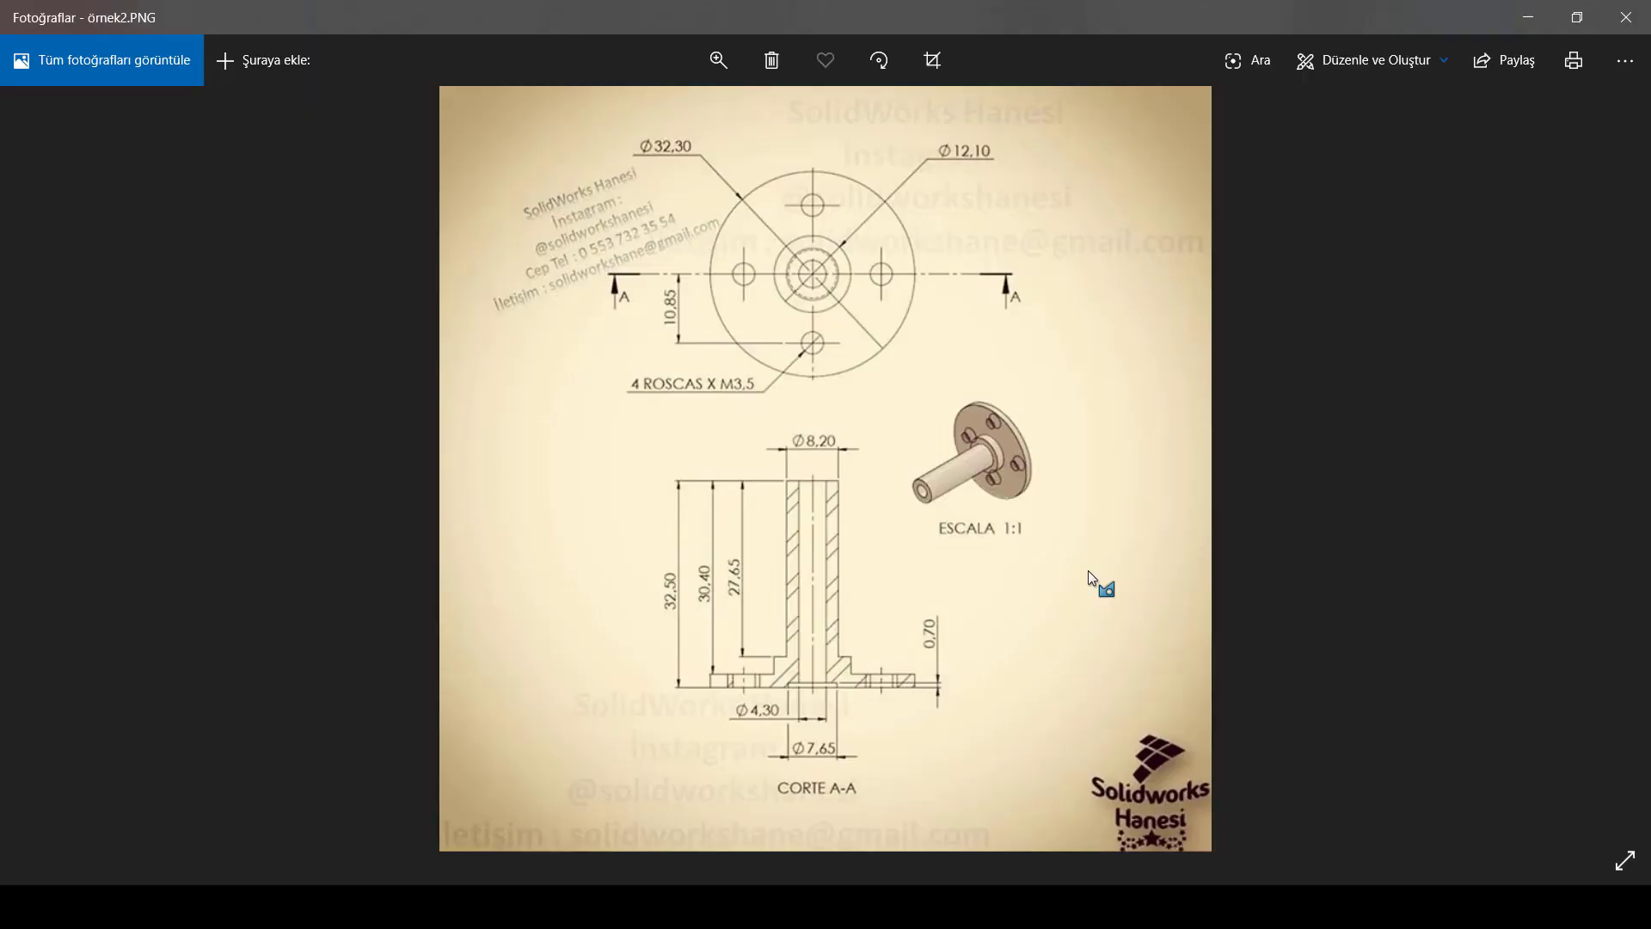
pyautogui.click(1087, 572)
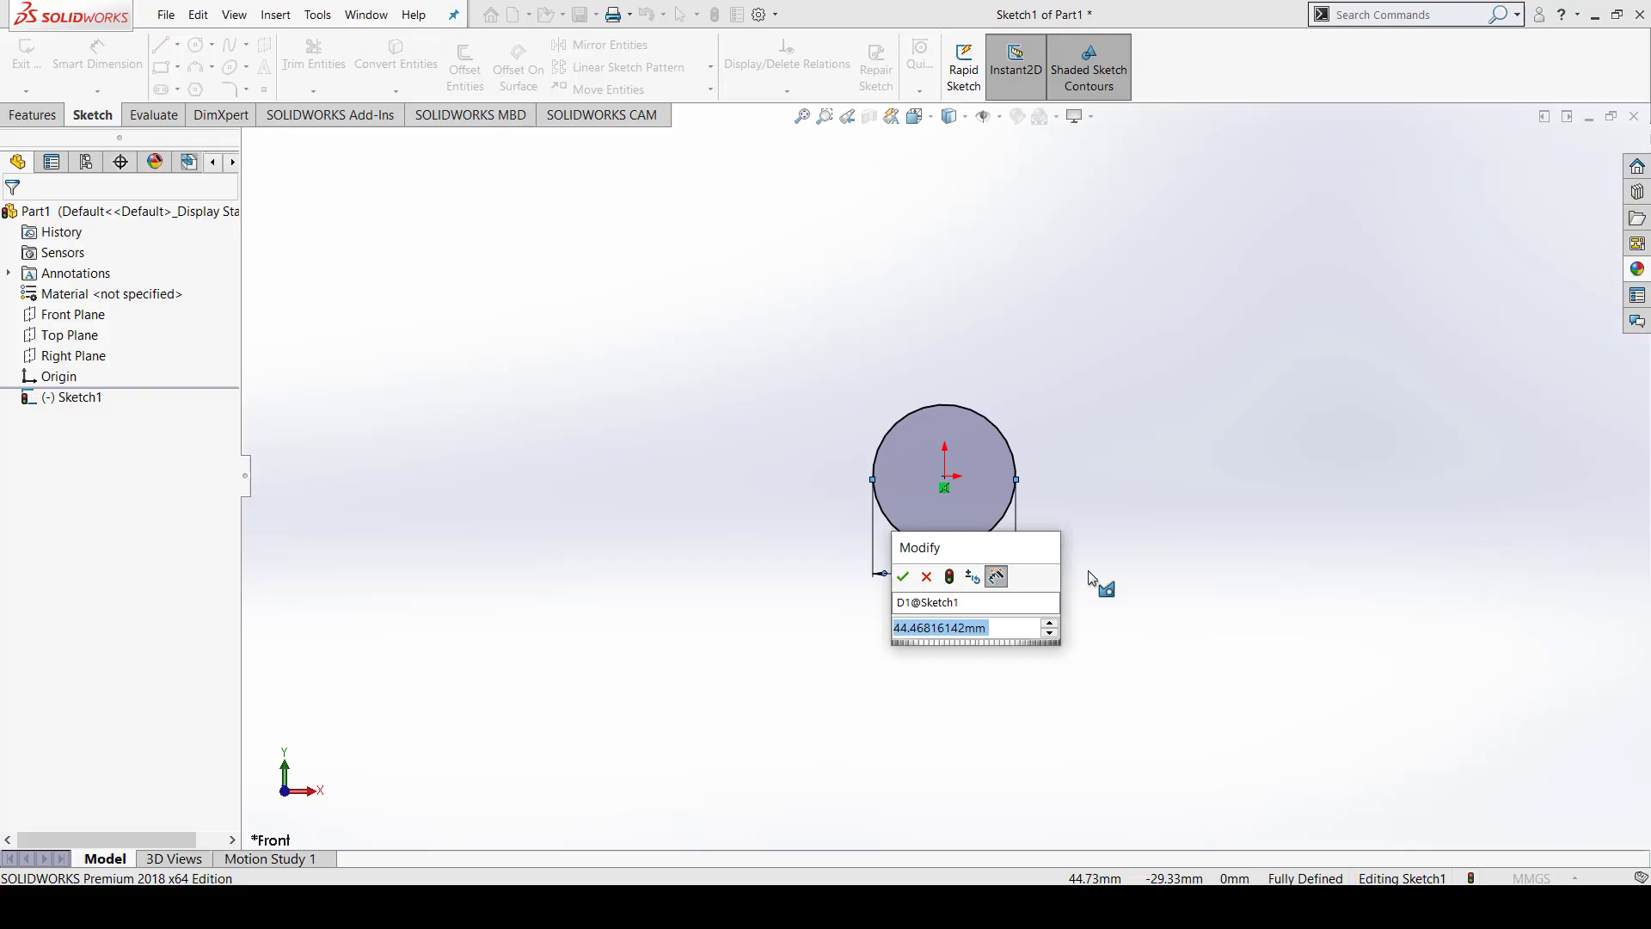
pyautogui.write('32')
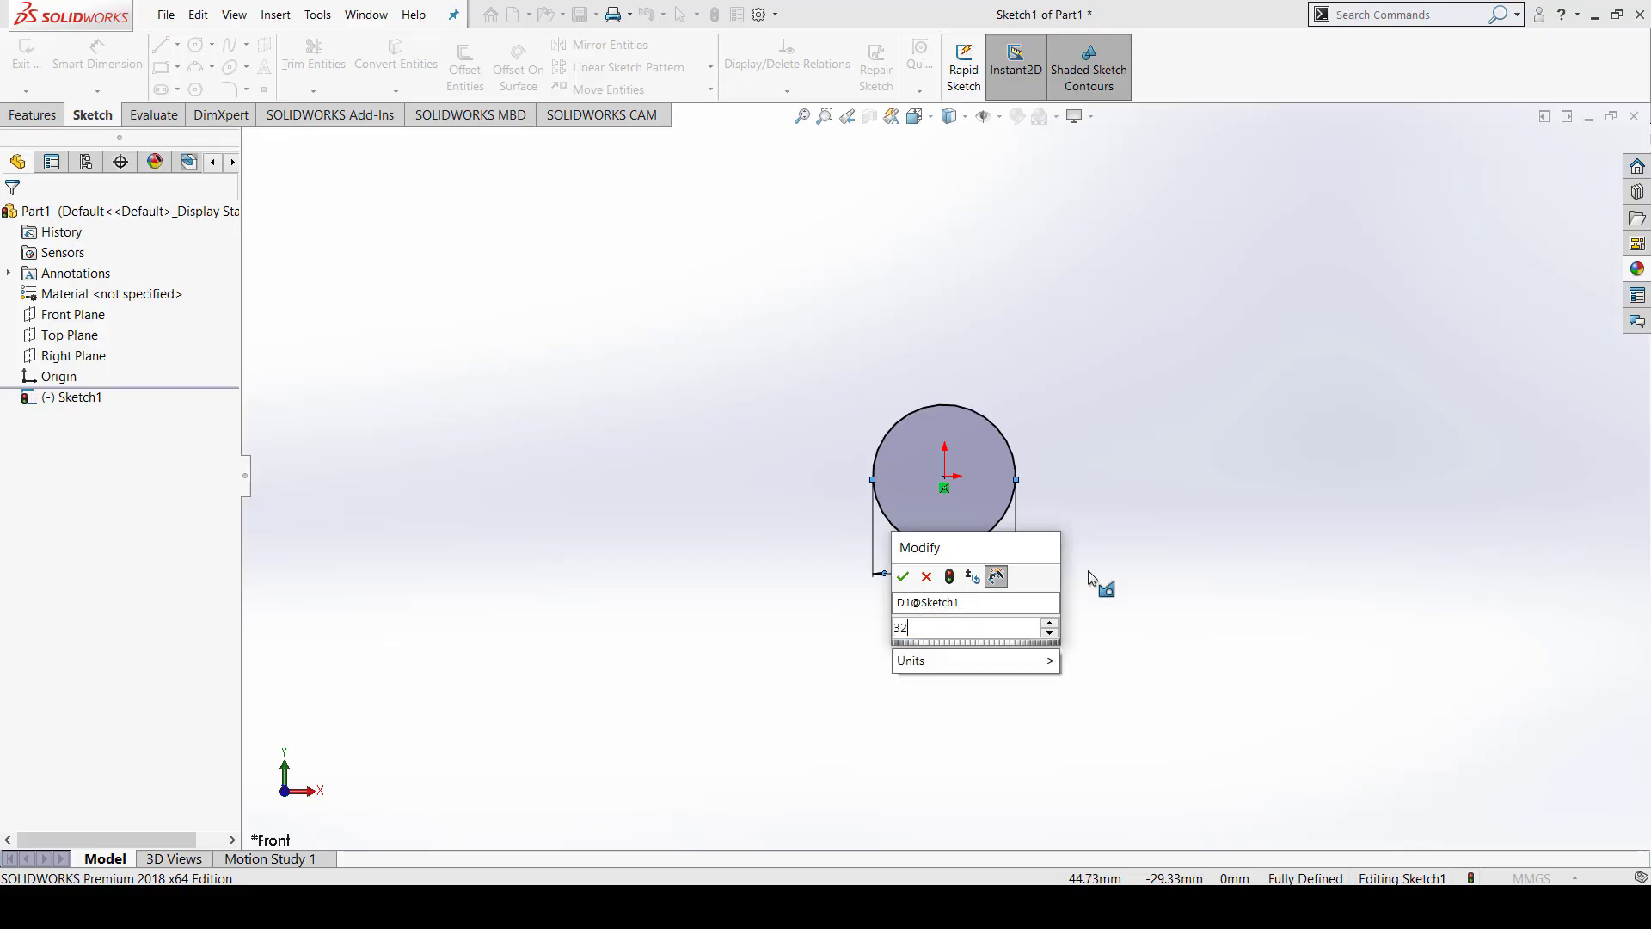
pyautogui.write(',30')
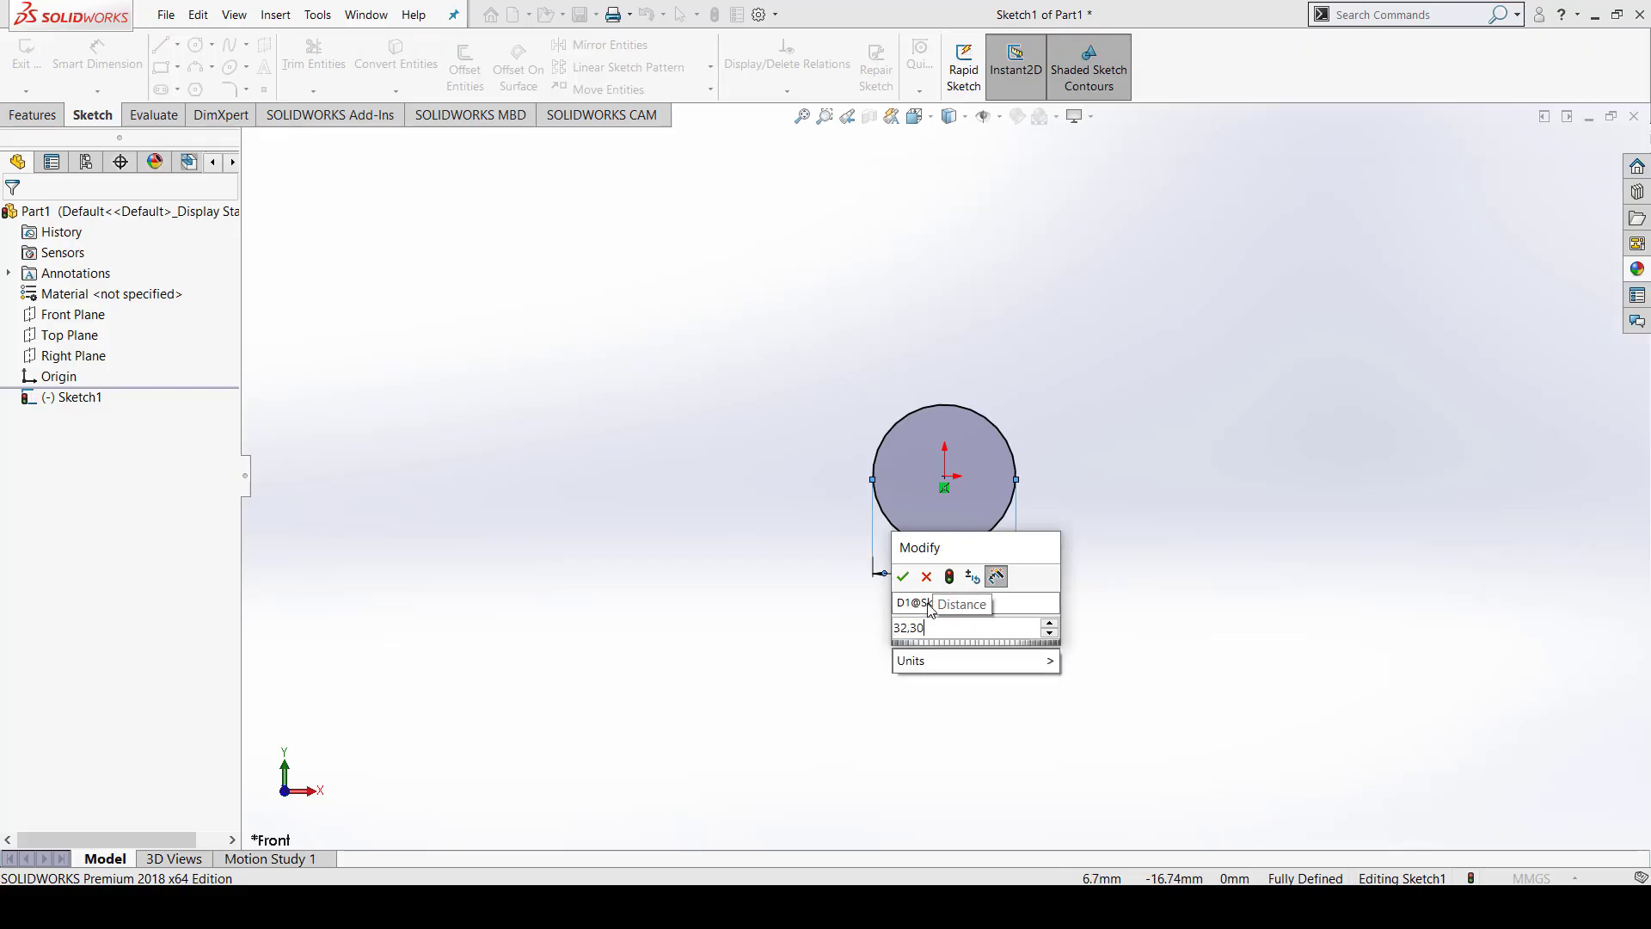
pyautogui.click(903, 577)
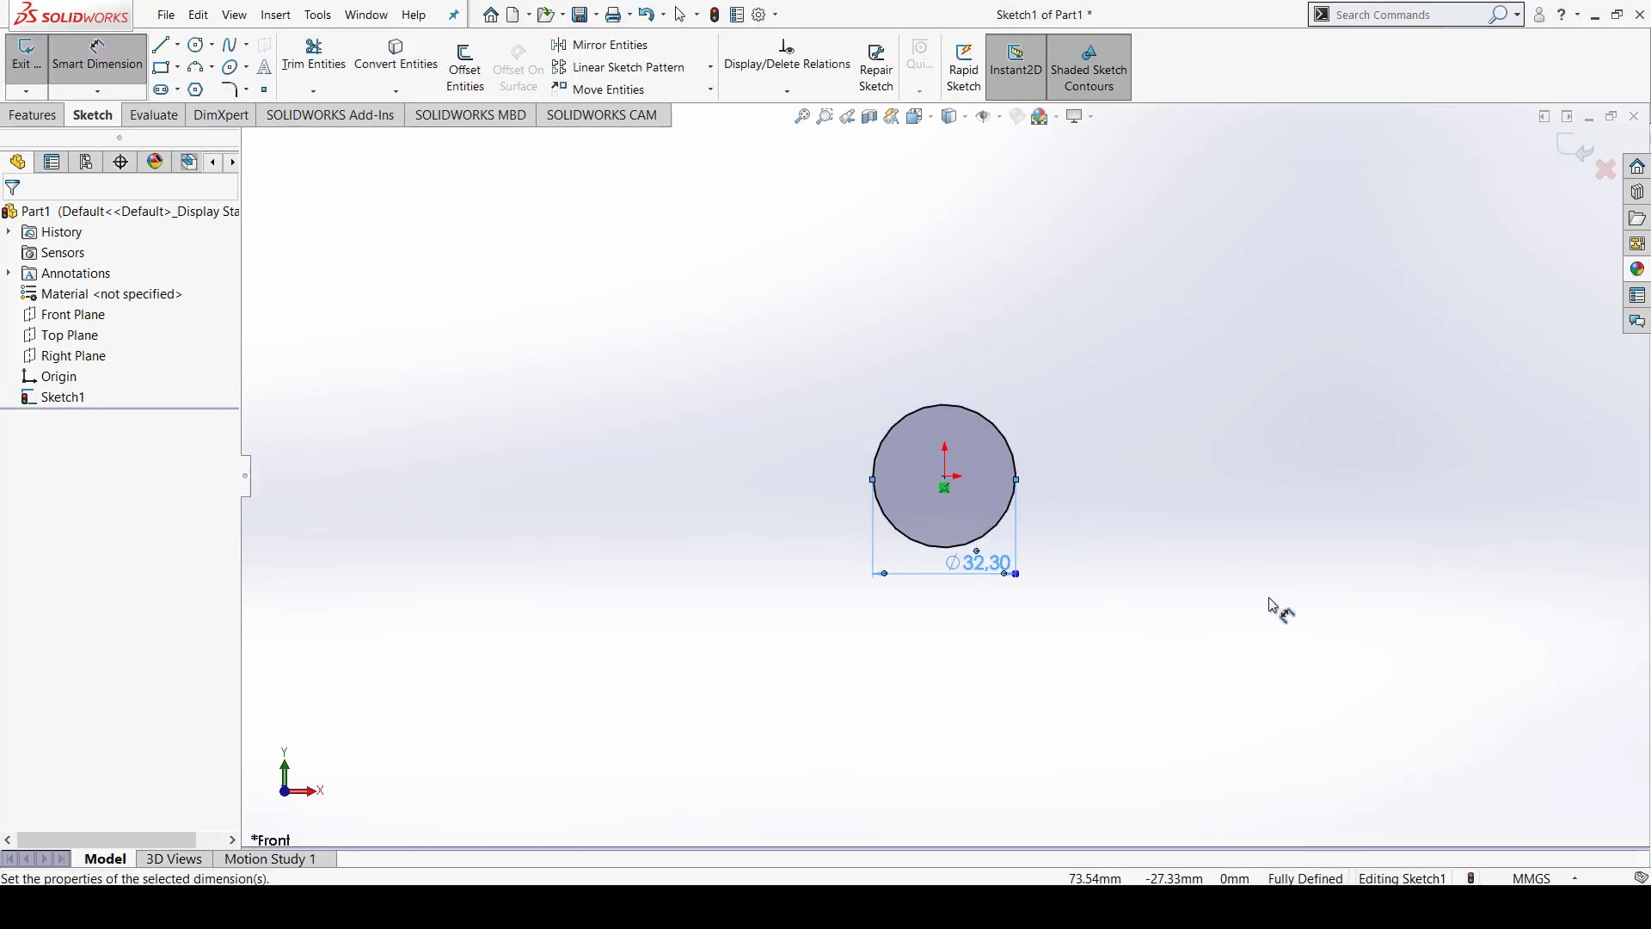
pyautogui.click(33, 114)
# Extrude the Ø32,30 circle 2.10 mm deep into the Boss-Extrude1 disc
pyautogui.click(34, 65)
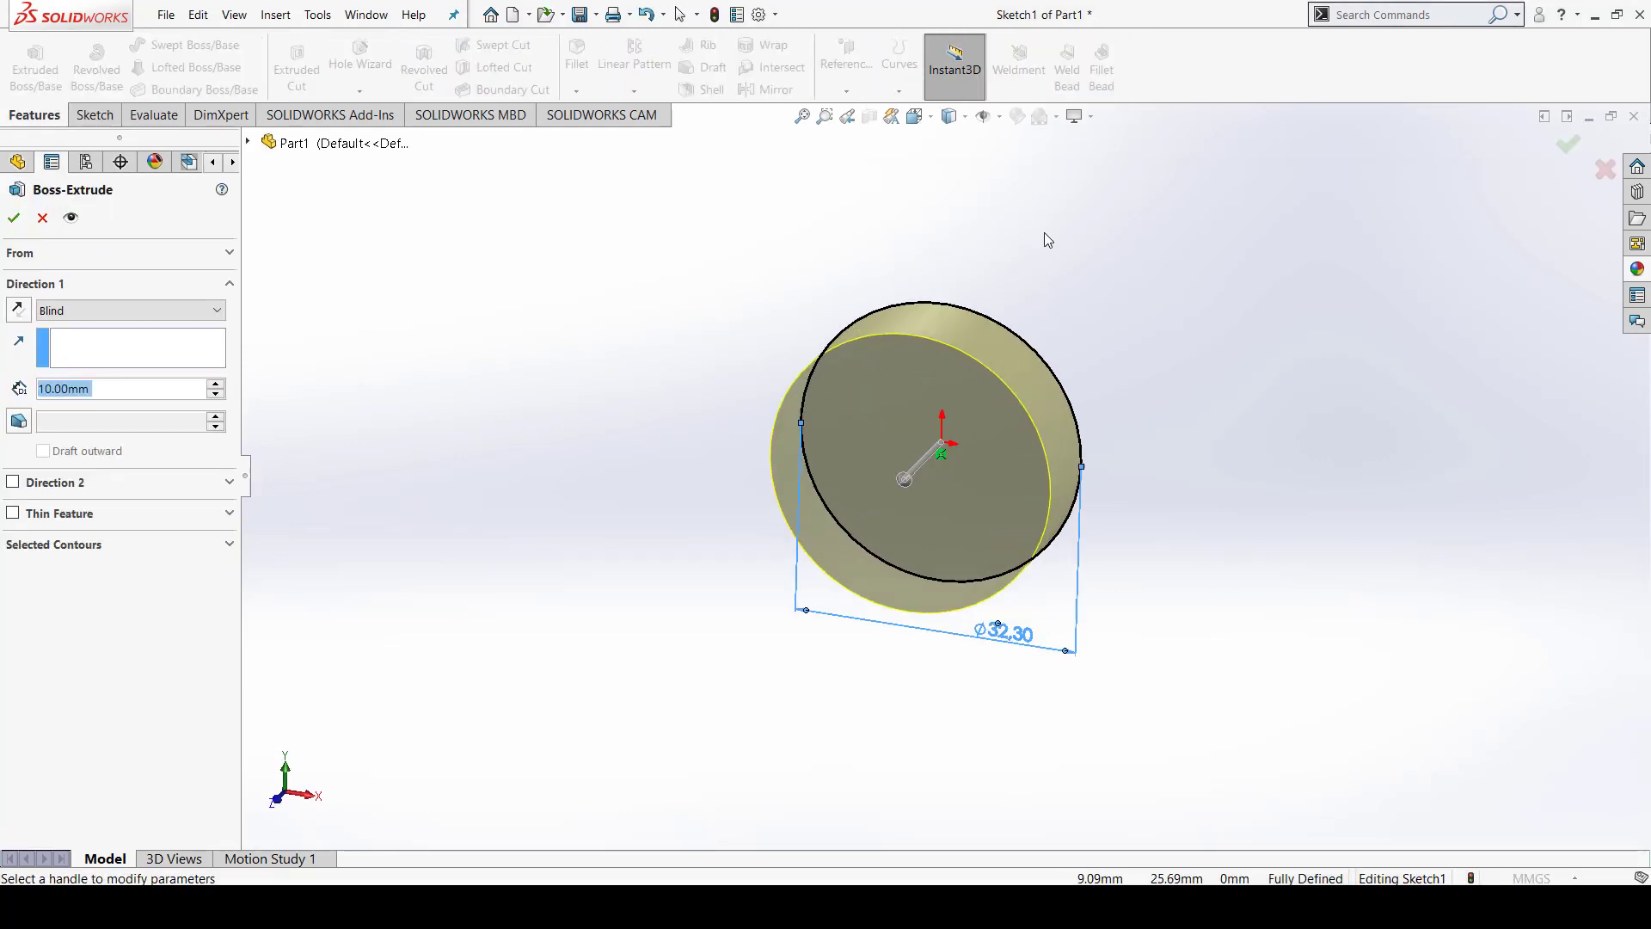
pyautogui.hotkey('alt', 'Tab')
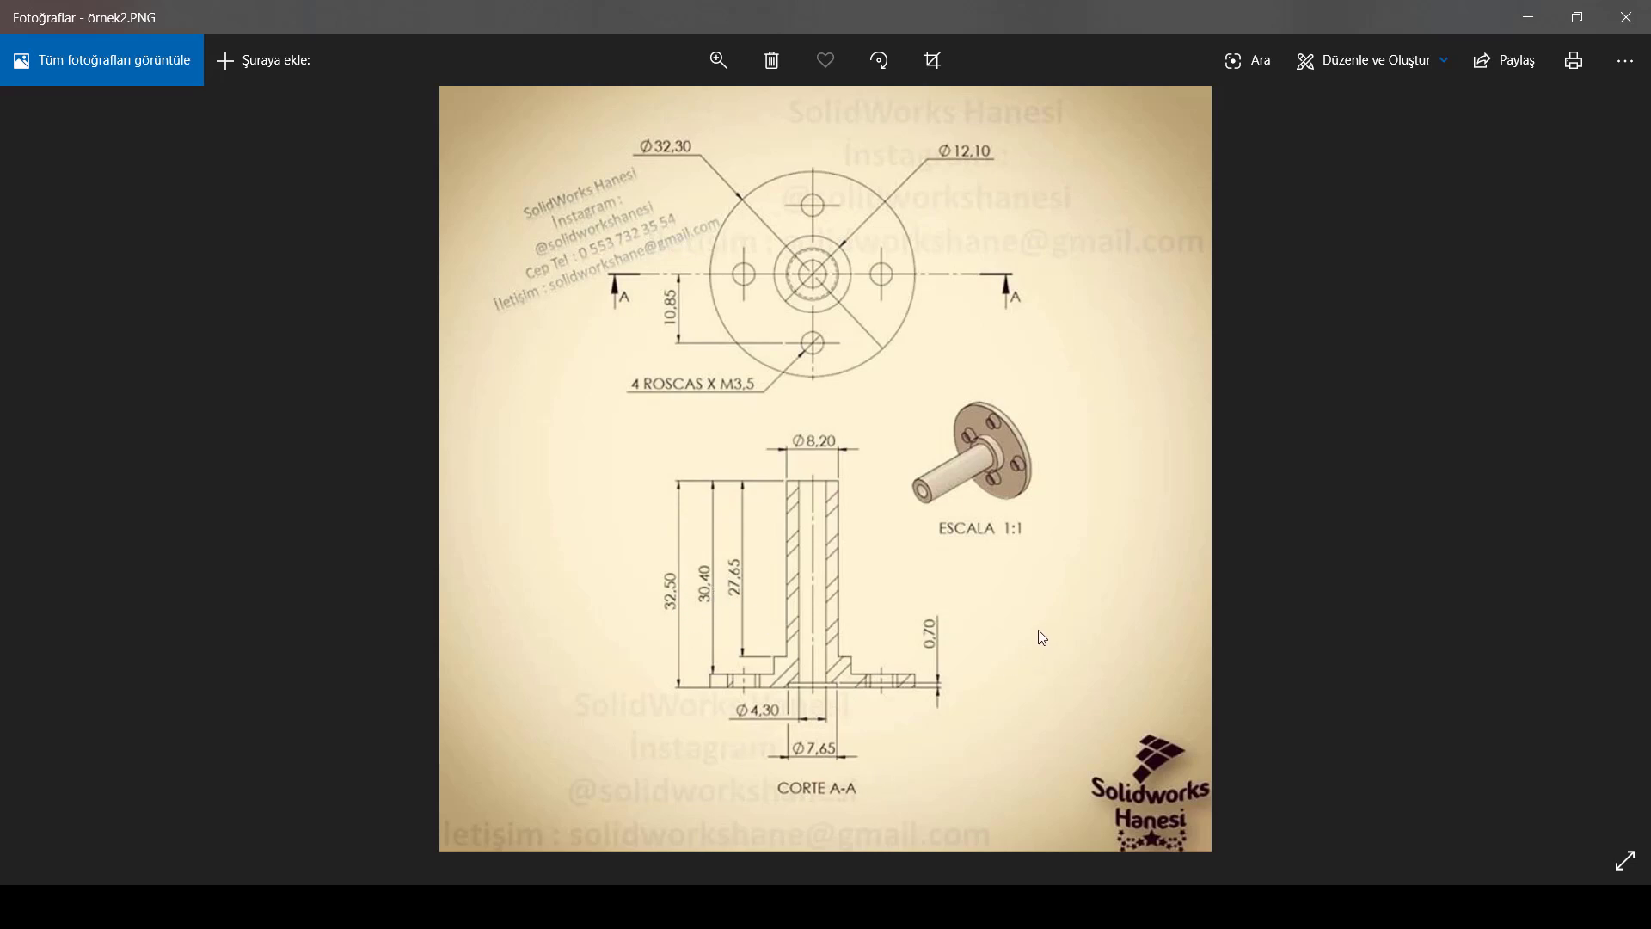
pyautogui.hotkey('alt', 'Tab')
pyautogui.write('2')
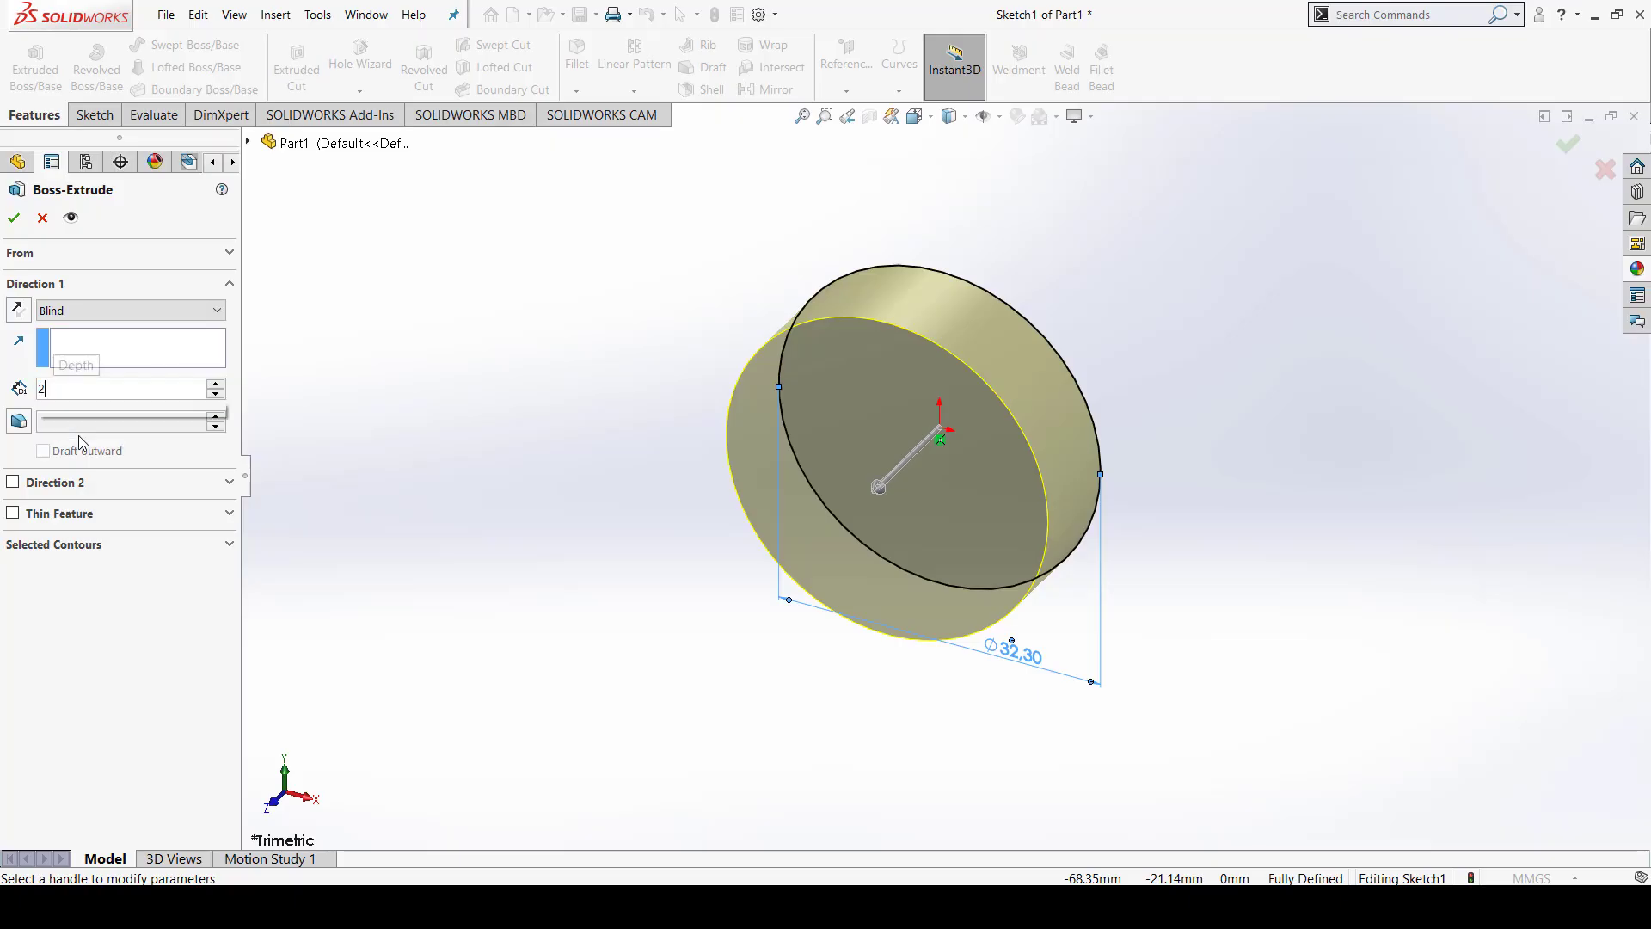
pyautogui.write(',10')
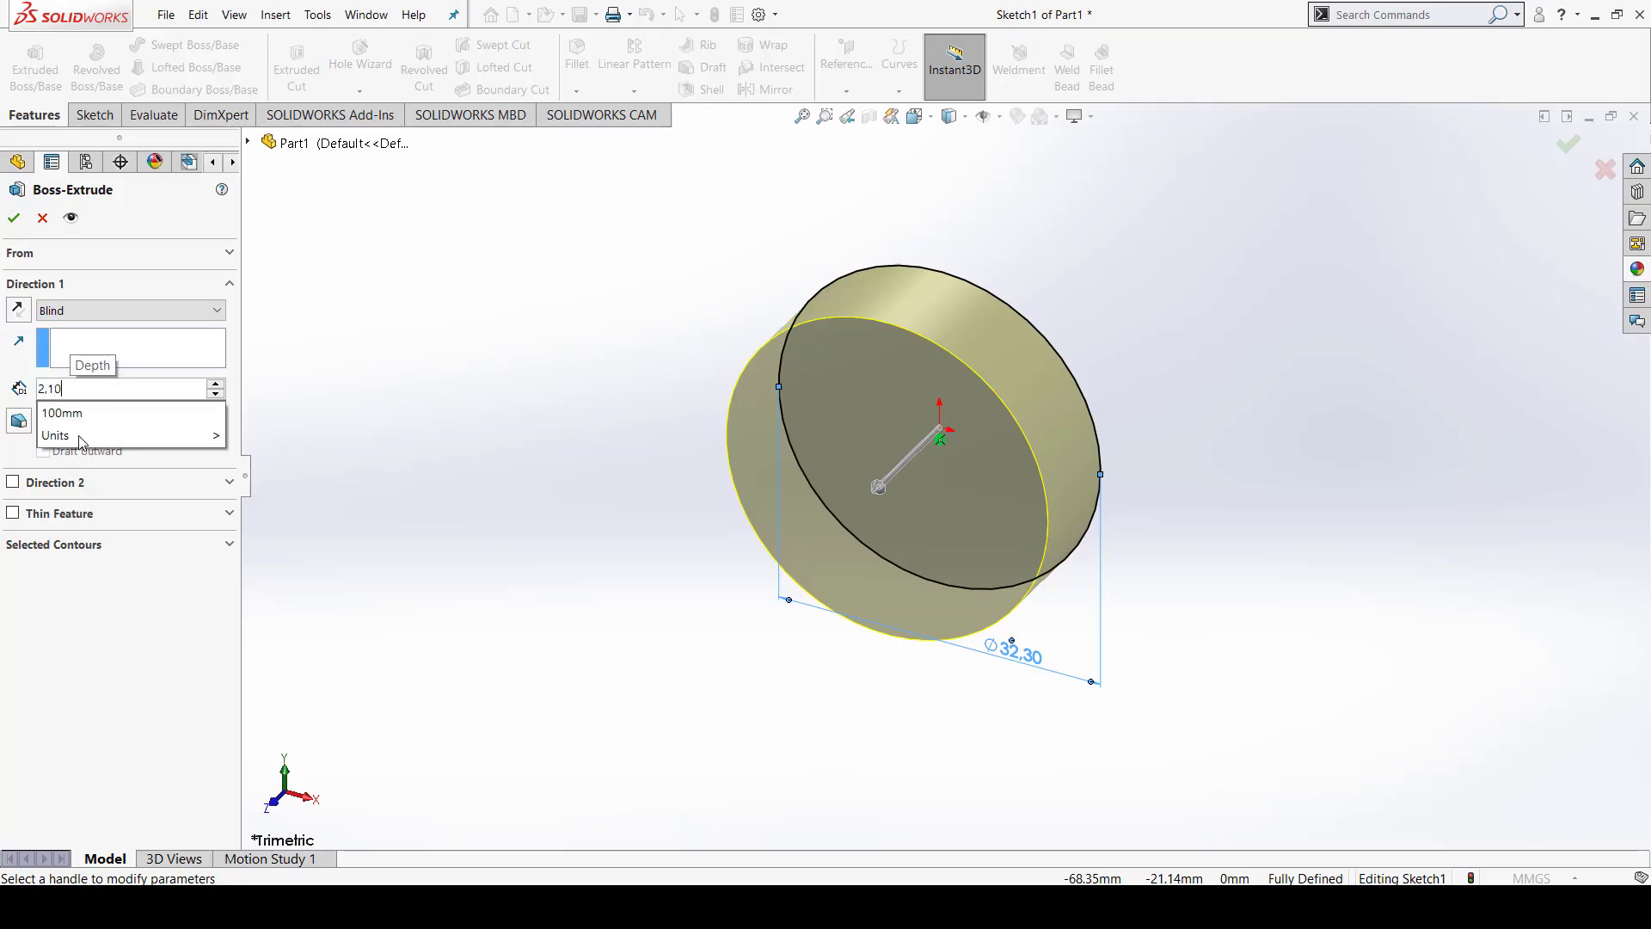
pyautogui.click(15, 220)
pyautogui.click(15, 220)
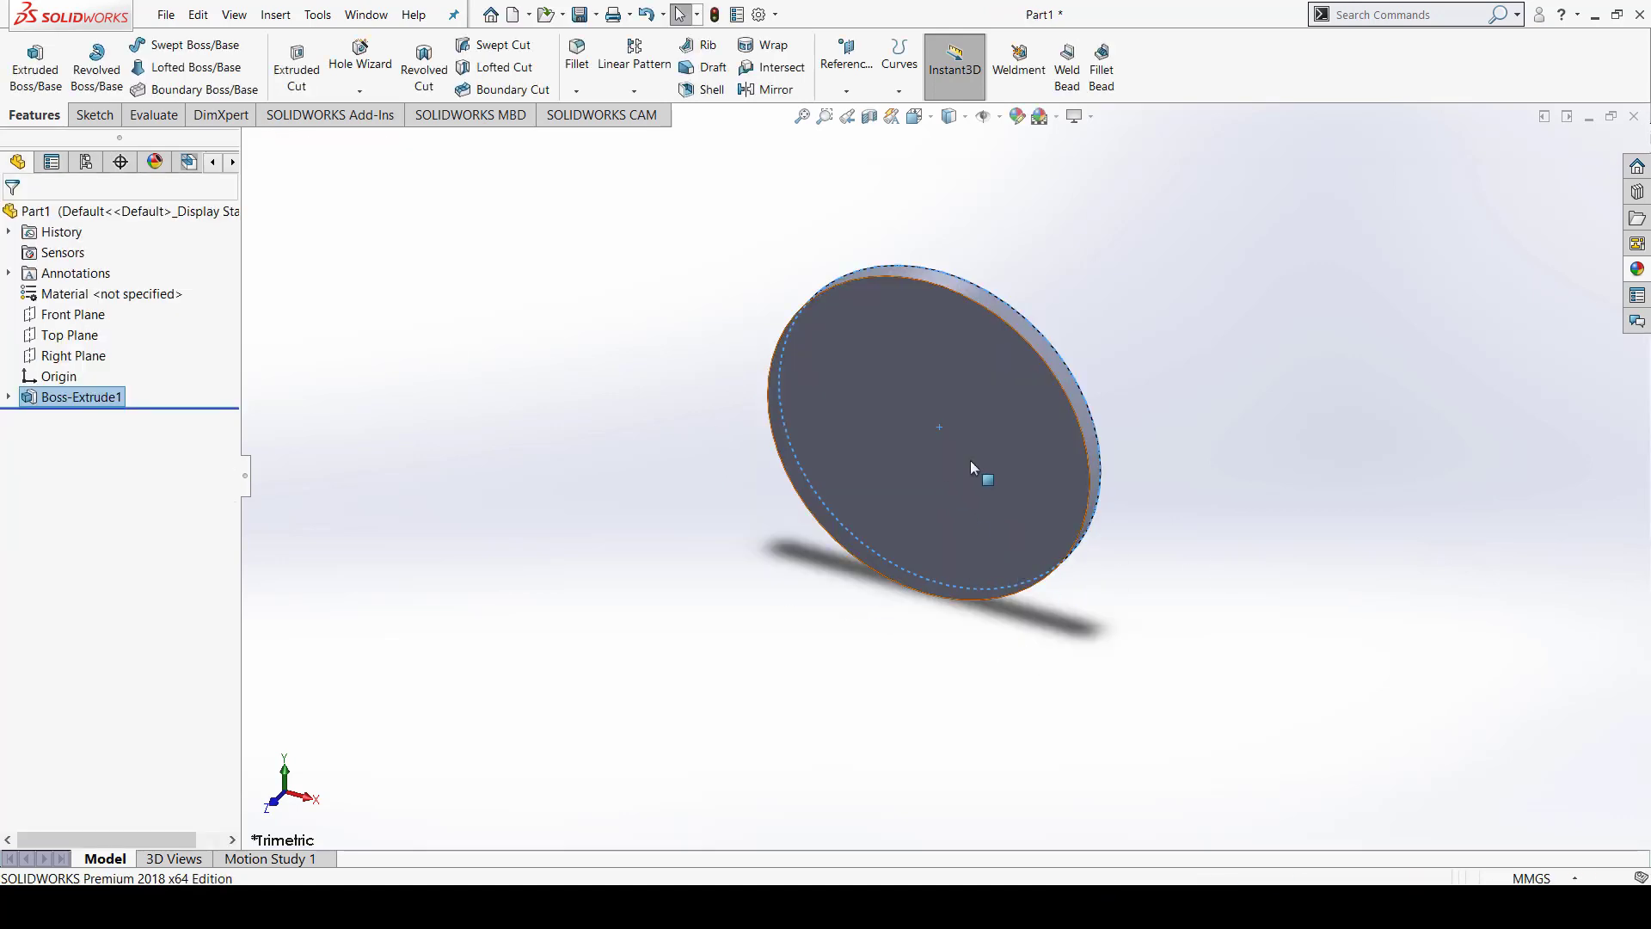
pyautogui.moveTo(1169, 472)
pyautogui.mouseDown(button='middle')
pyautogui.moveTo(1238, 424)
pyautogui.moveTo(1213, 435)
pyautogui.mouseUp(button='middle')
# After rechecking the drawing, open a new sketch on the disc's front face
pyautogui.hotkey('alt', 'Tab')
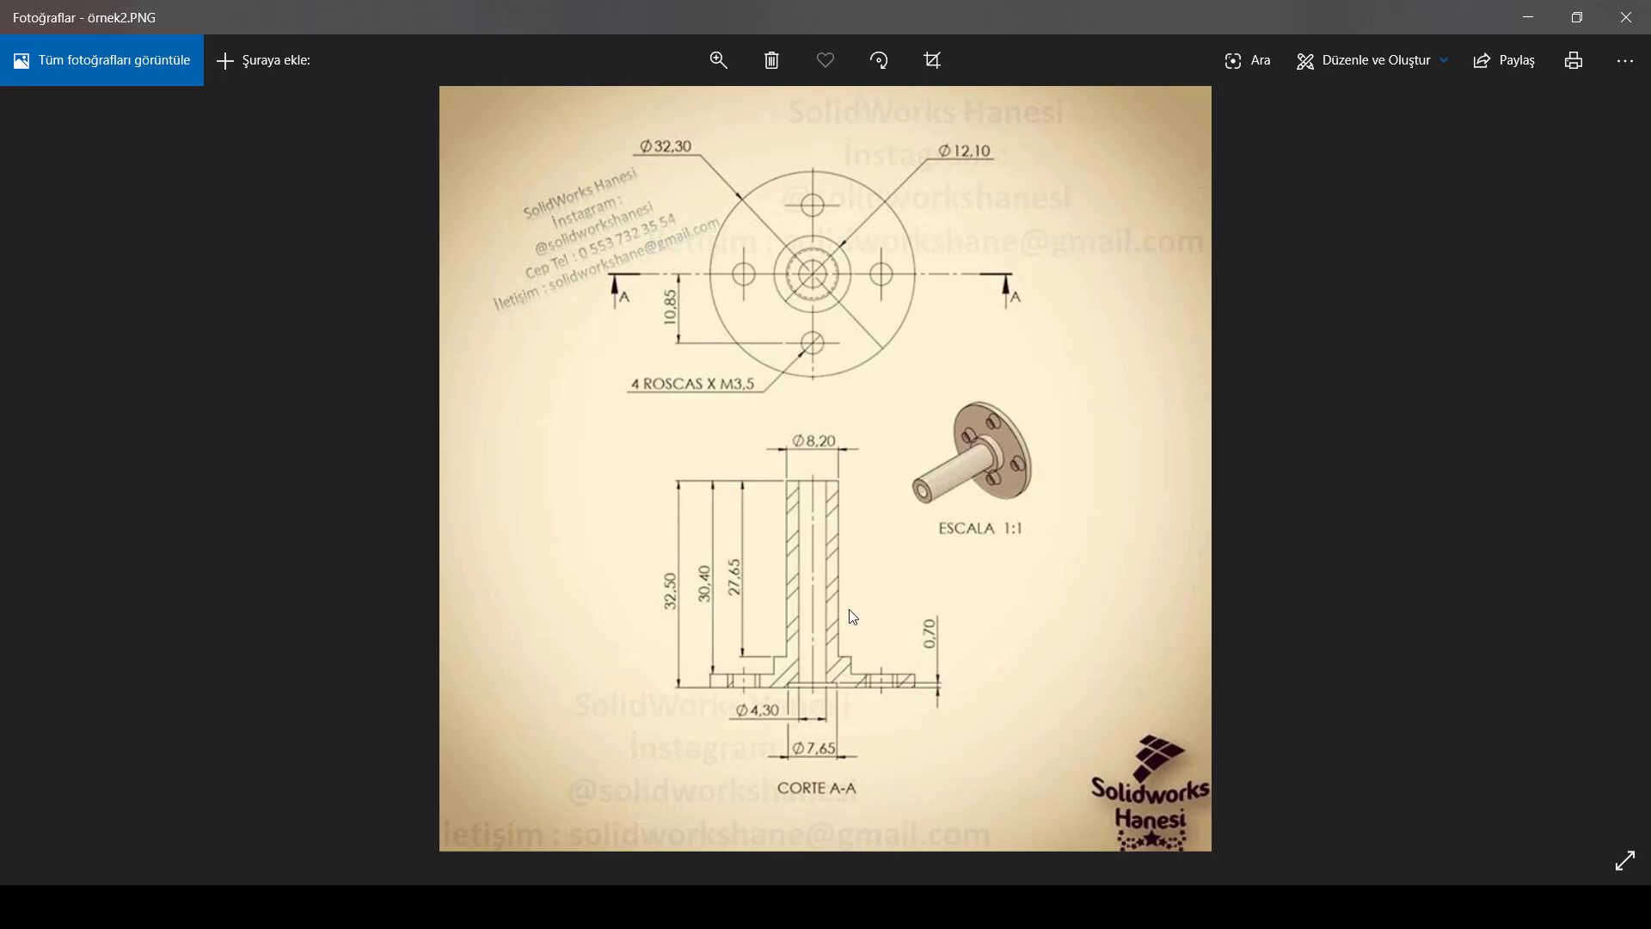
pyautogui.hotkey('alt', 'Tab')
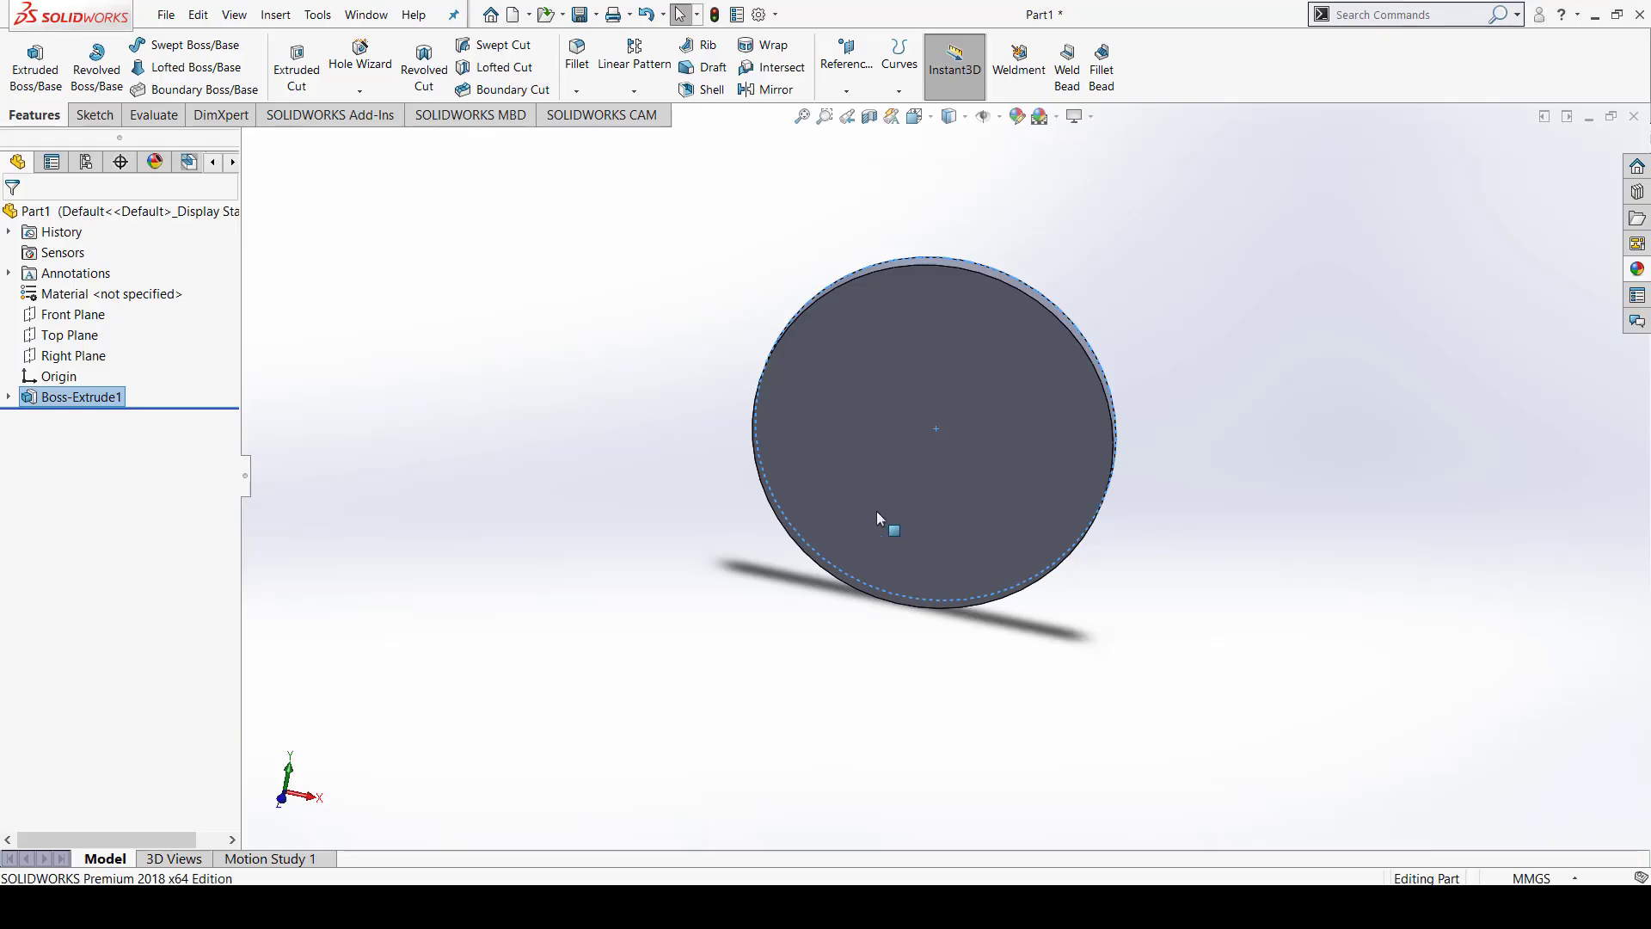
pyautogui.click(975, 394)
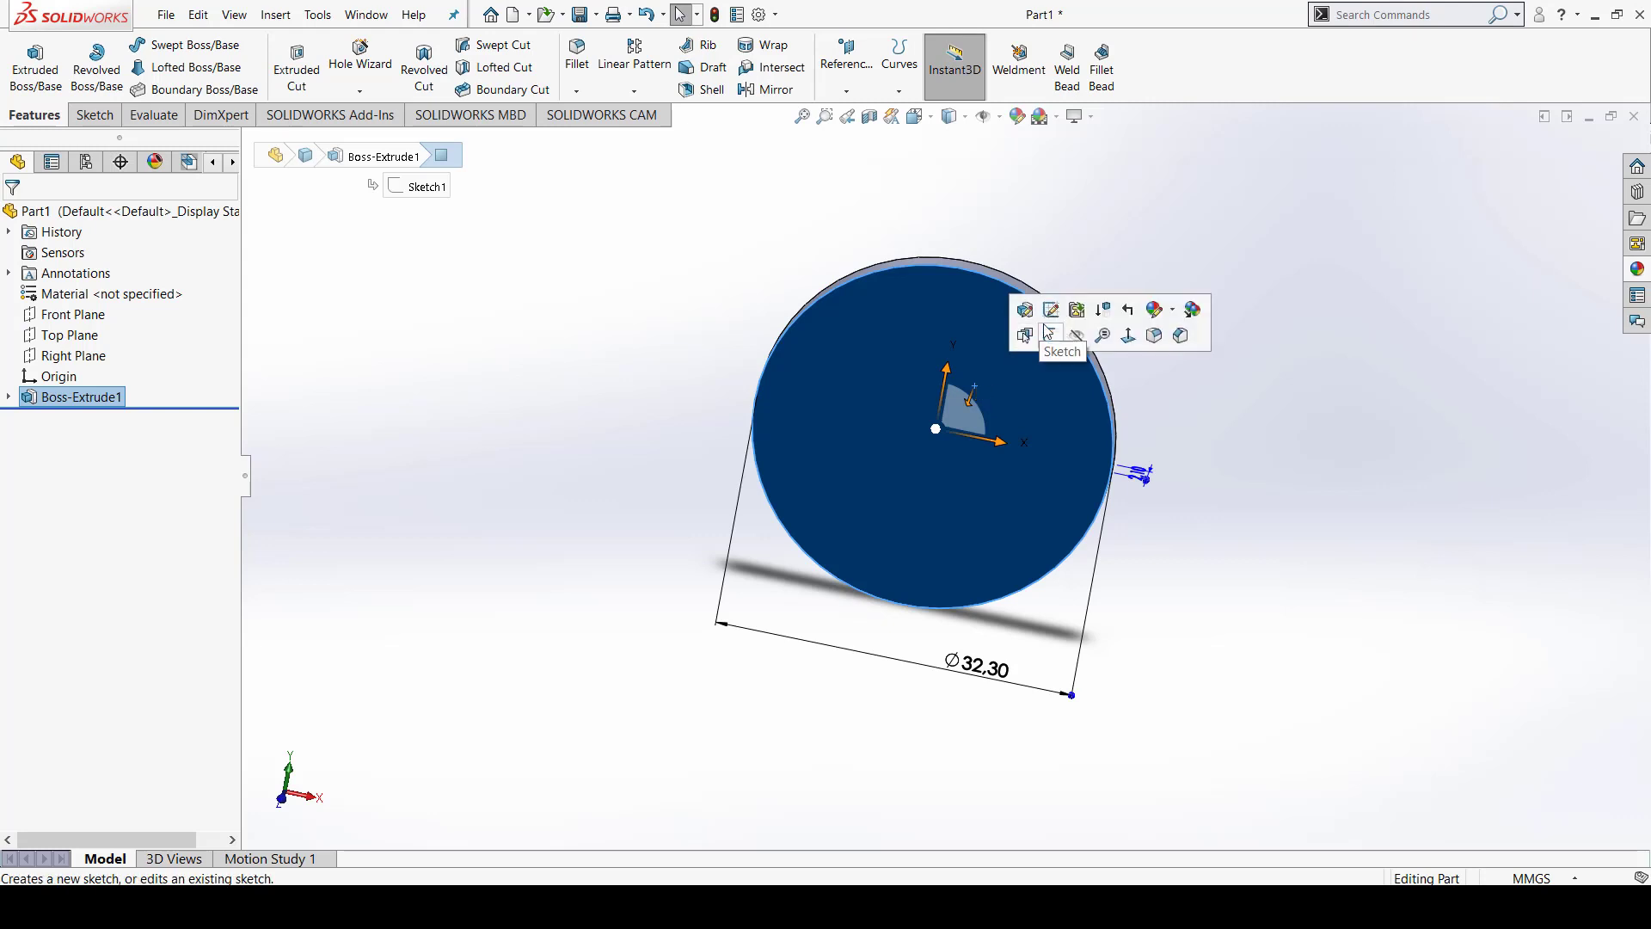
pyautogui.click(1063, 346)
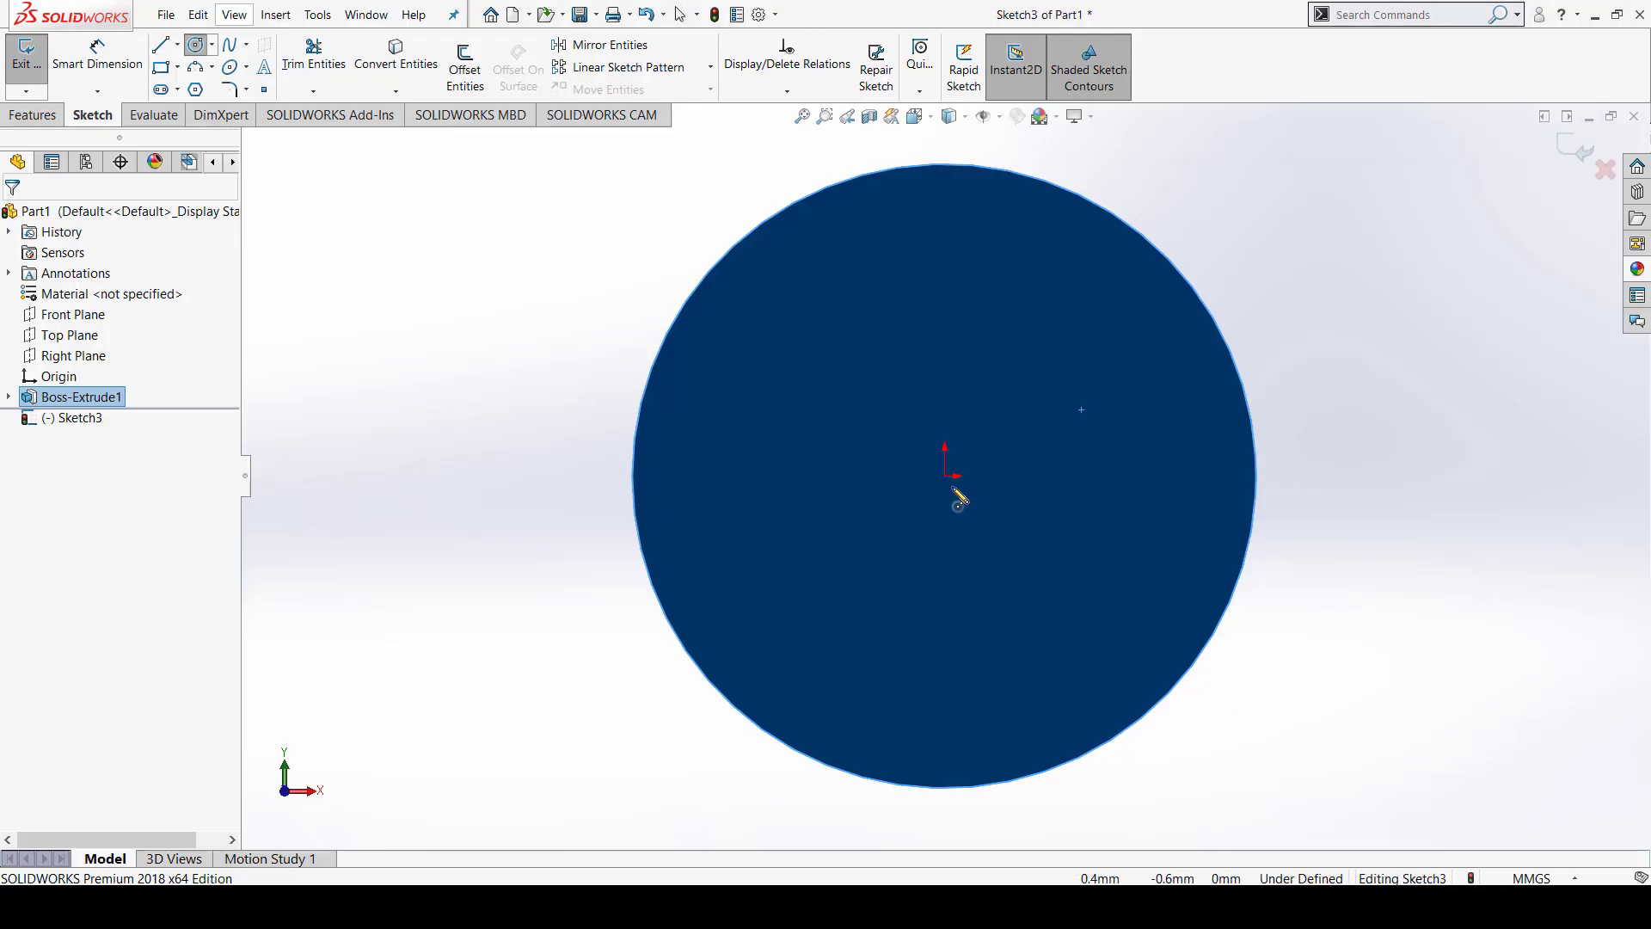
# Draw an origin-centred circle on the disc face and dimension it Ø12.10
pyautogui.click(945, 476)
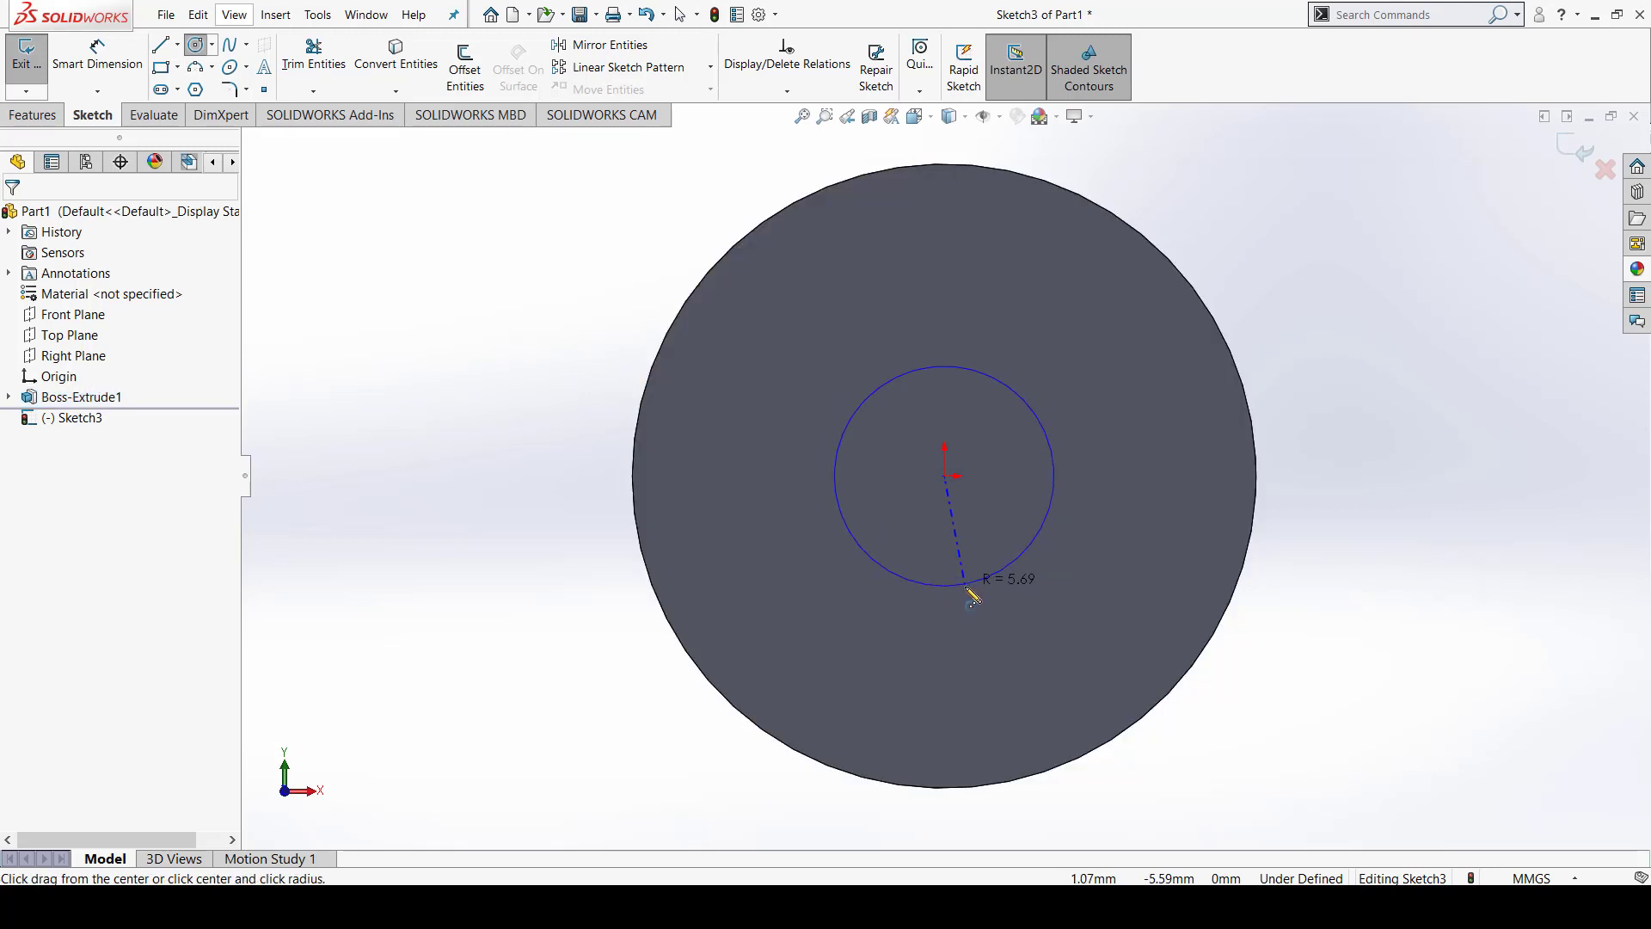
pyautogui.click(966, 590)
pyautogui.click(94, 56)
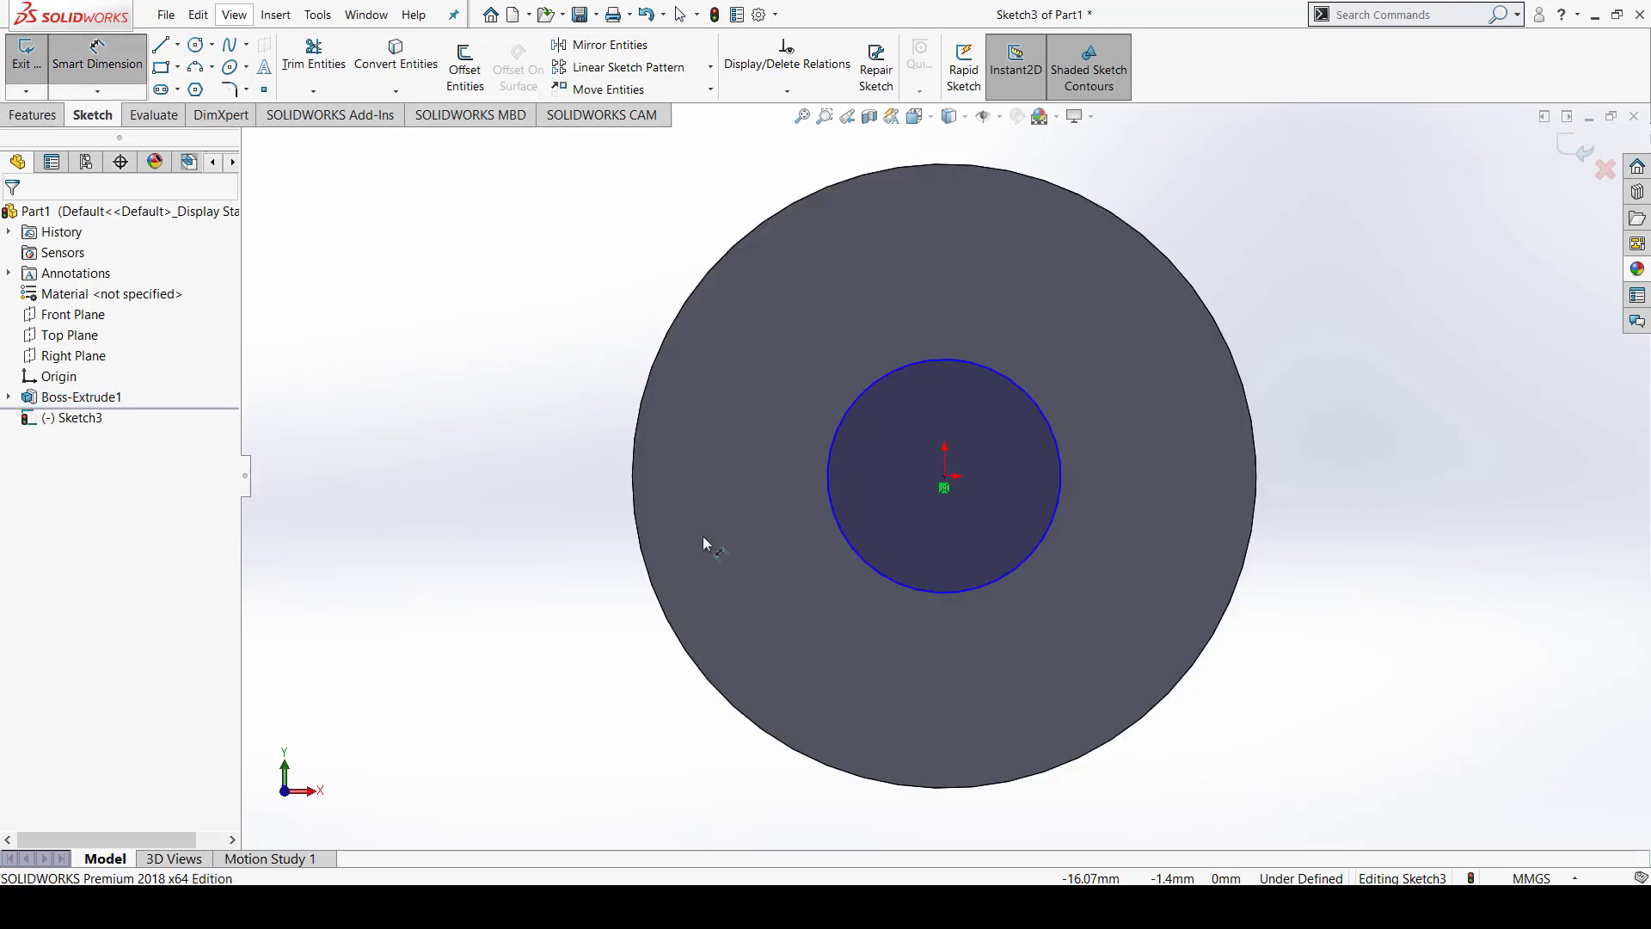
pyautogui.click(963, 629)
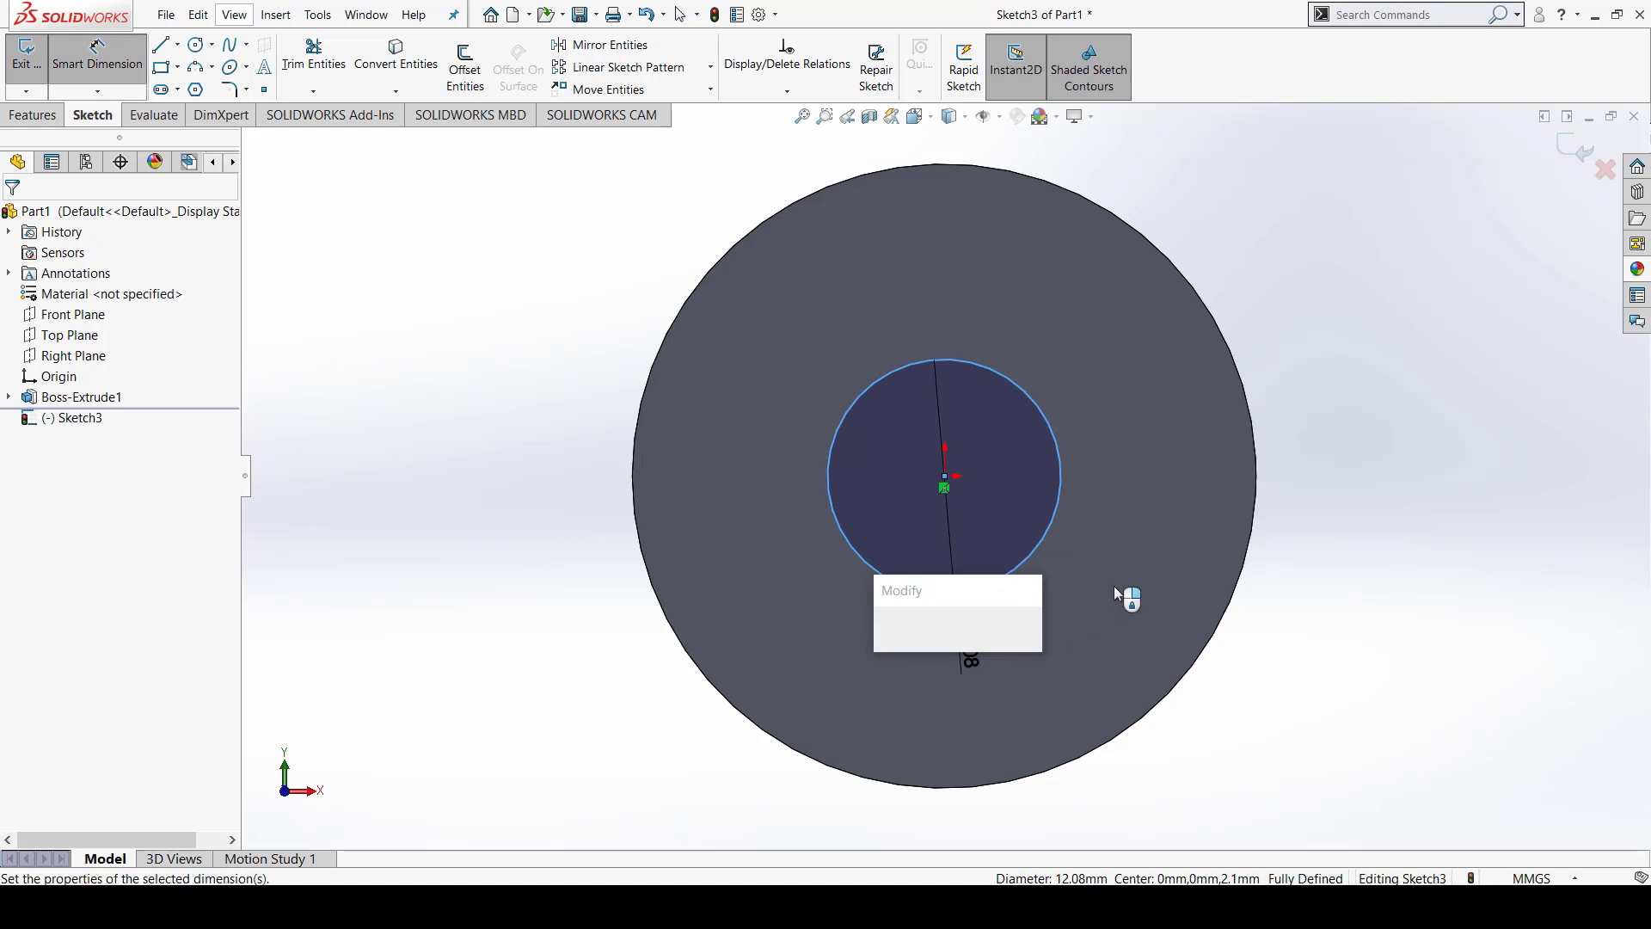
pyautogui.write('12.10')
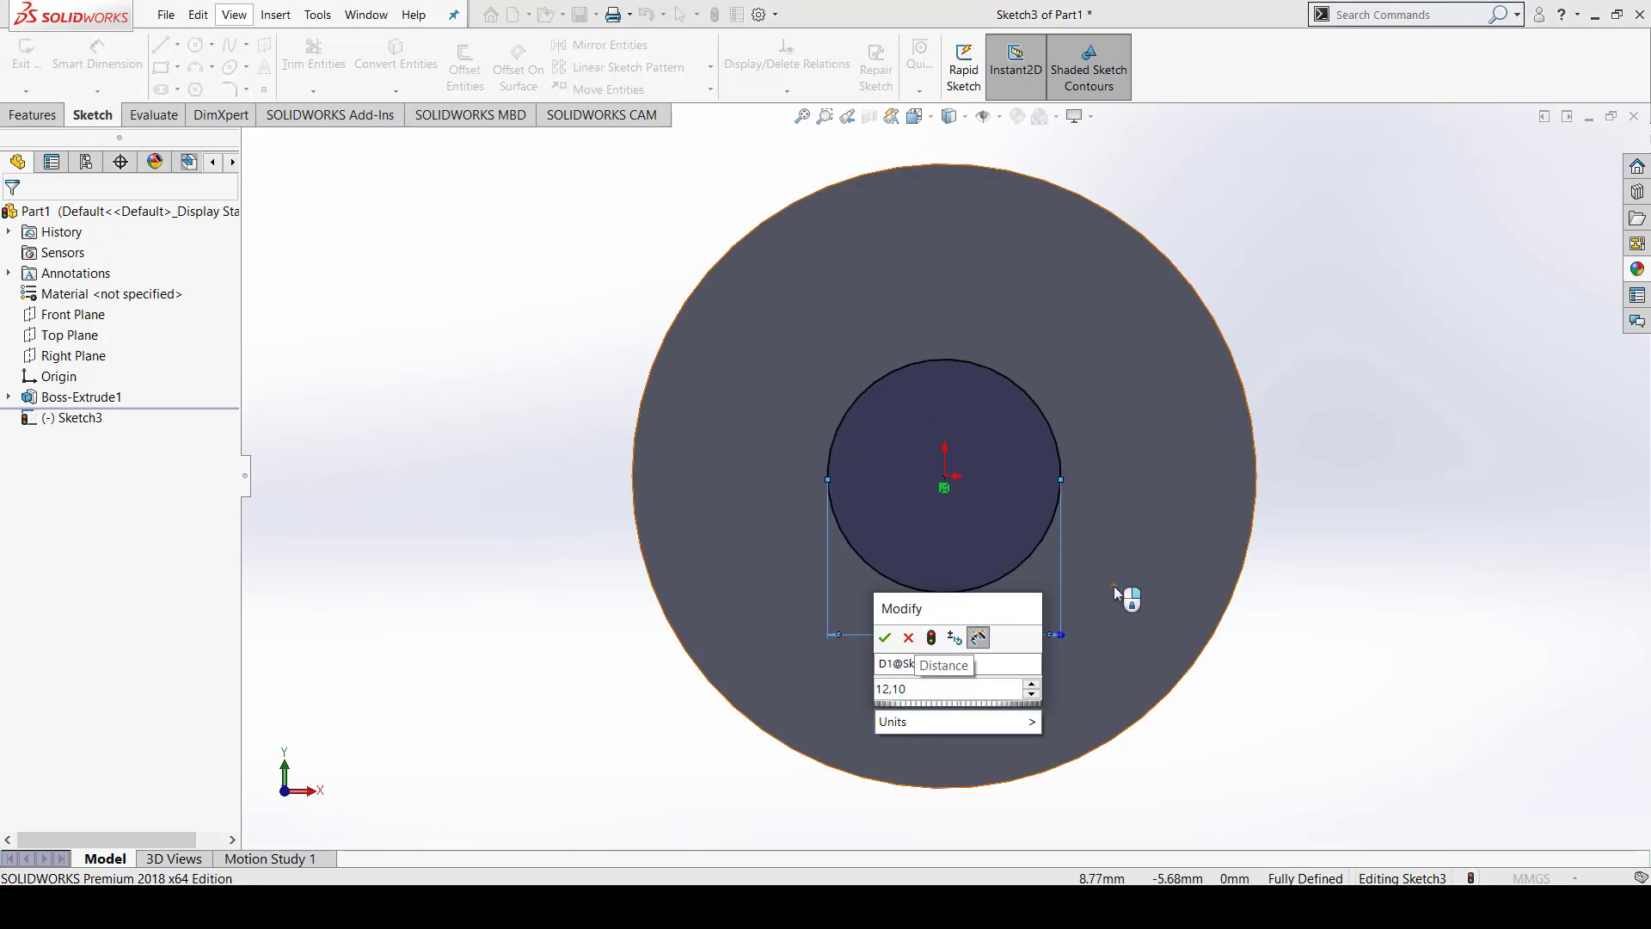
pyautogui.press('Return')
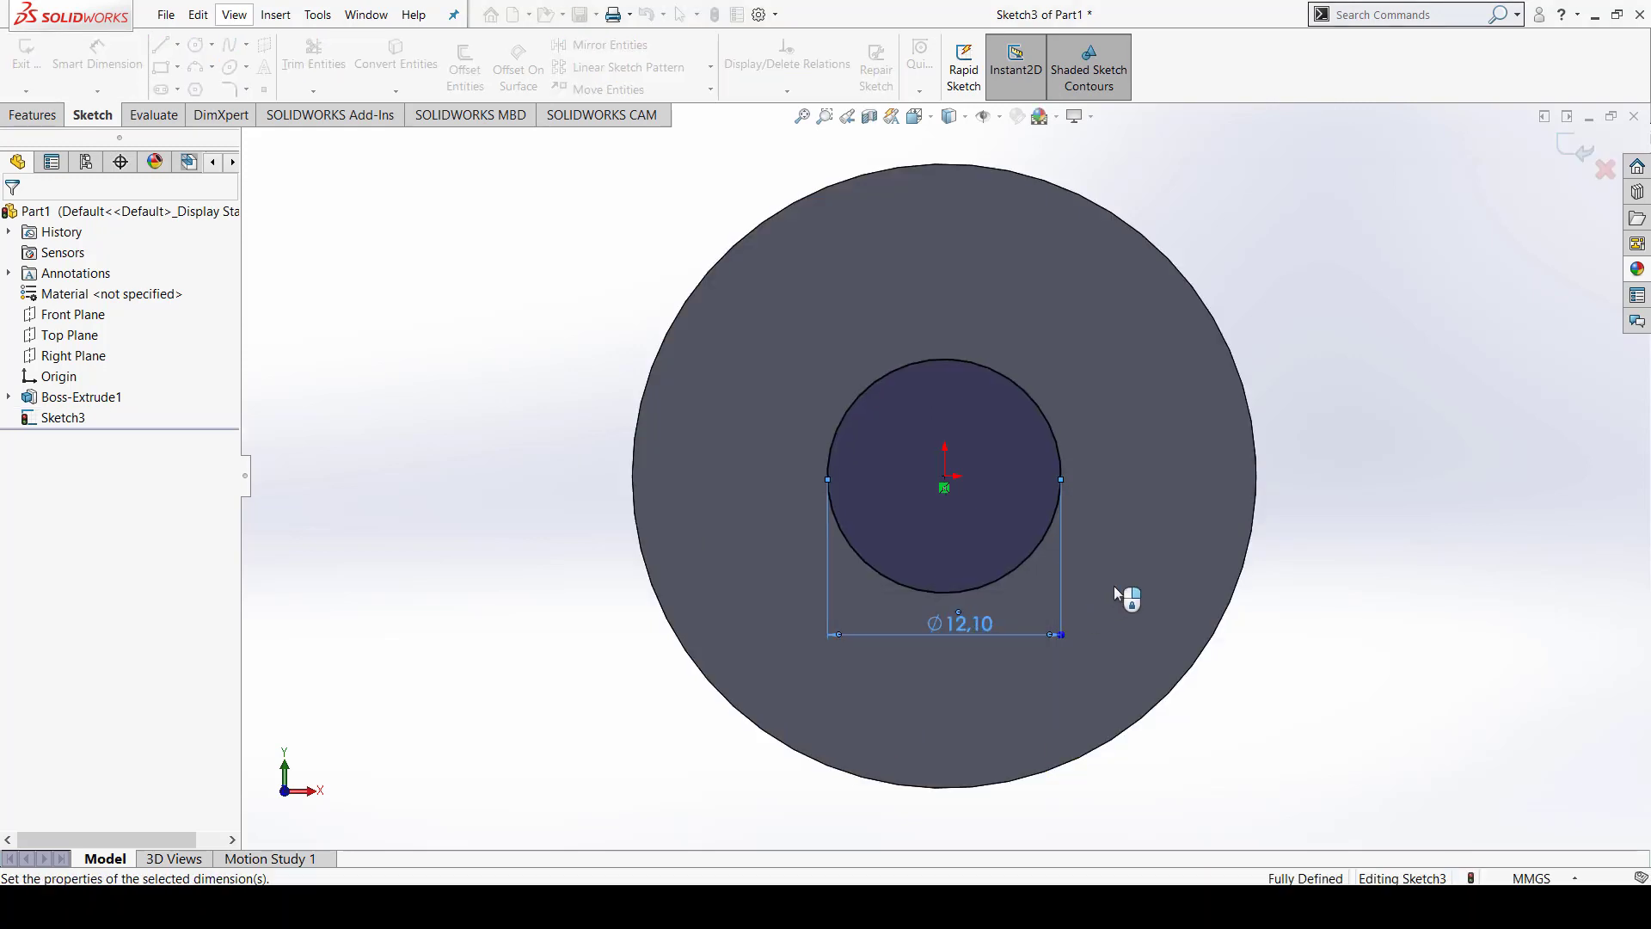
pyautogui.click(39, 115)
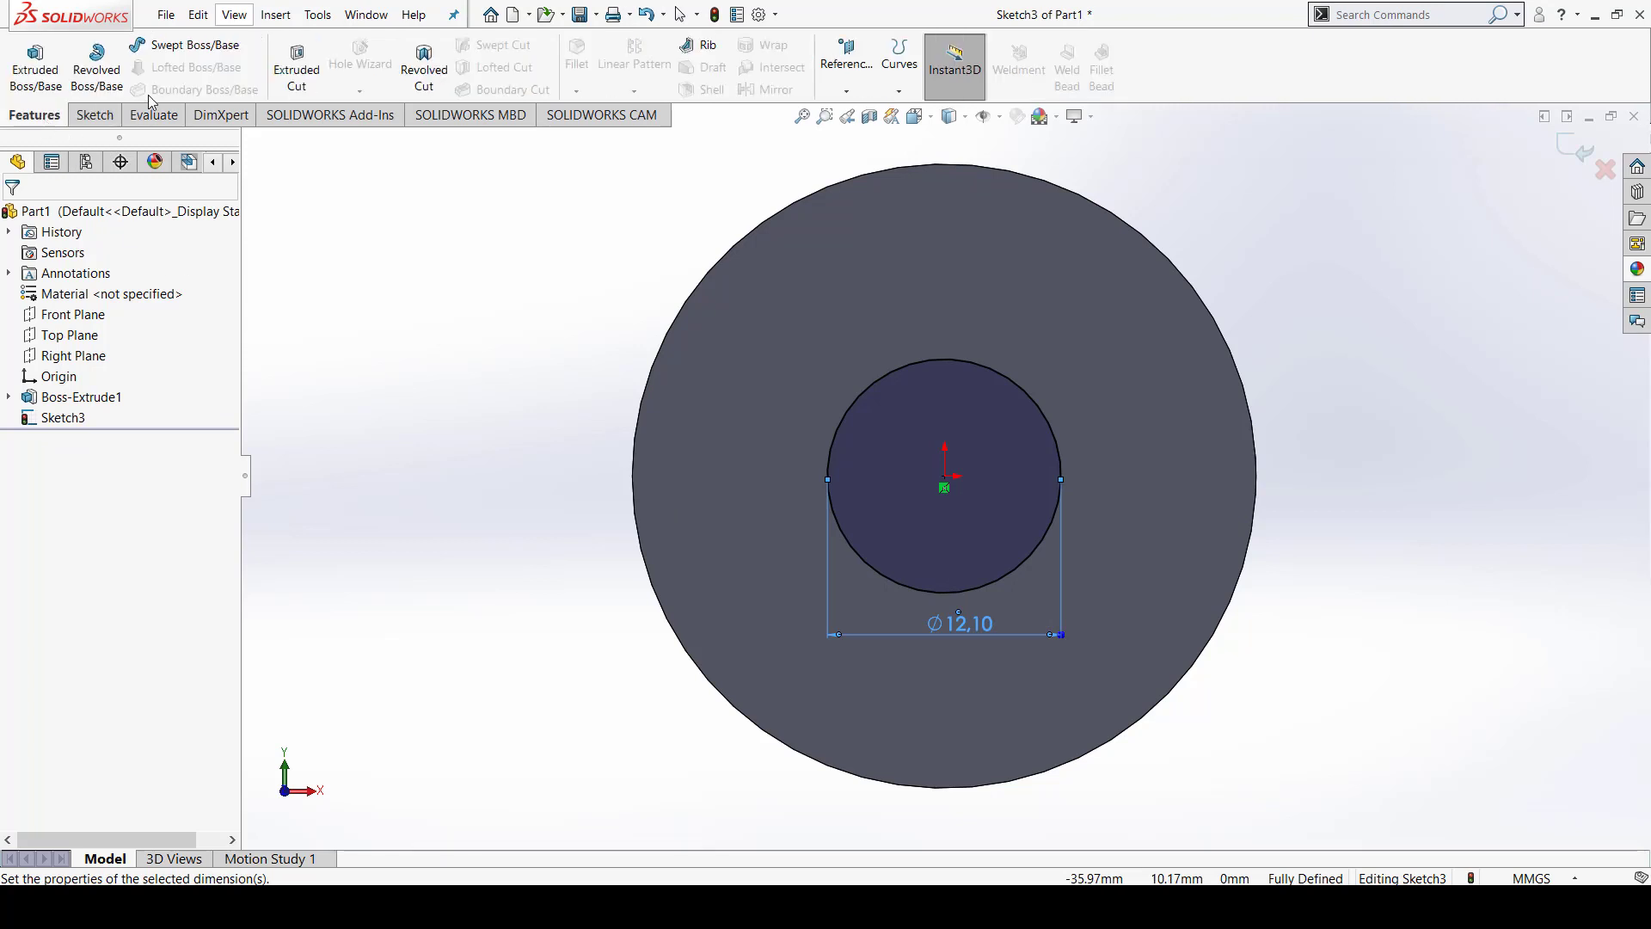
pyautogui.click(31, 67)
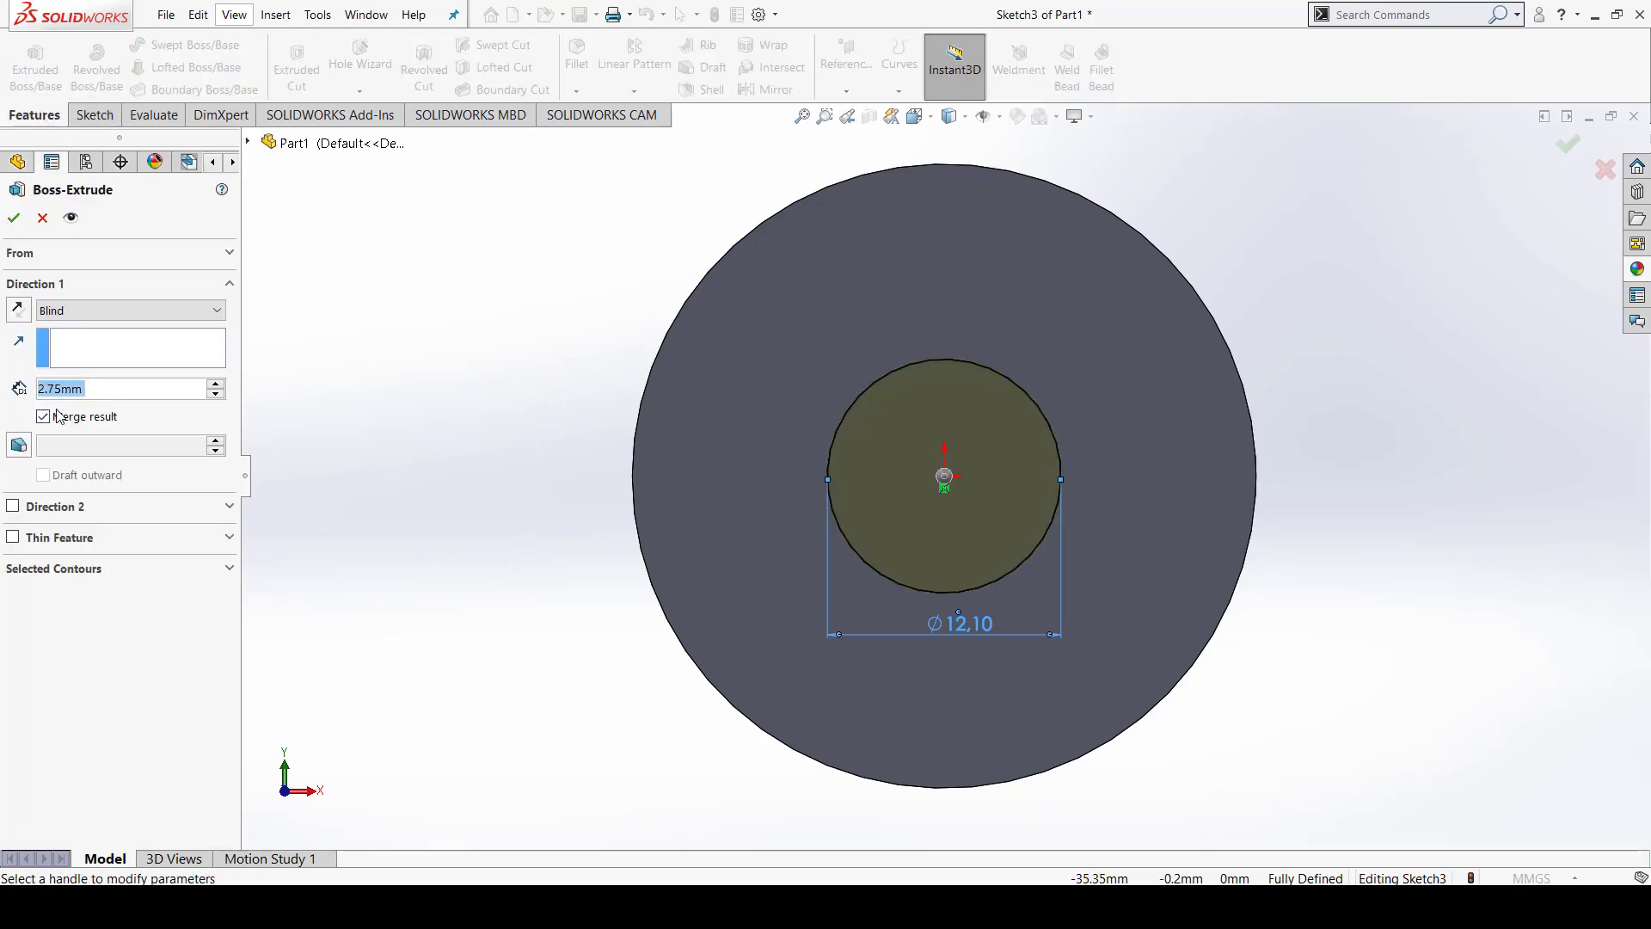
# Accept the Ø12.10 hub extrusion as Boss-Extrude2 and inspect it against the drawing
pyautogui.hotkey('alt', 'Tab')
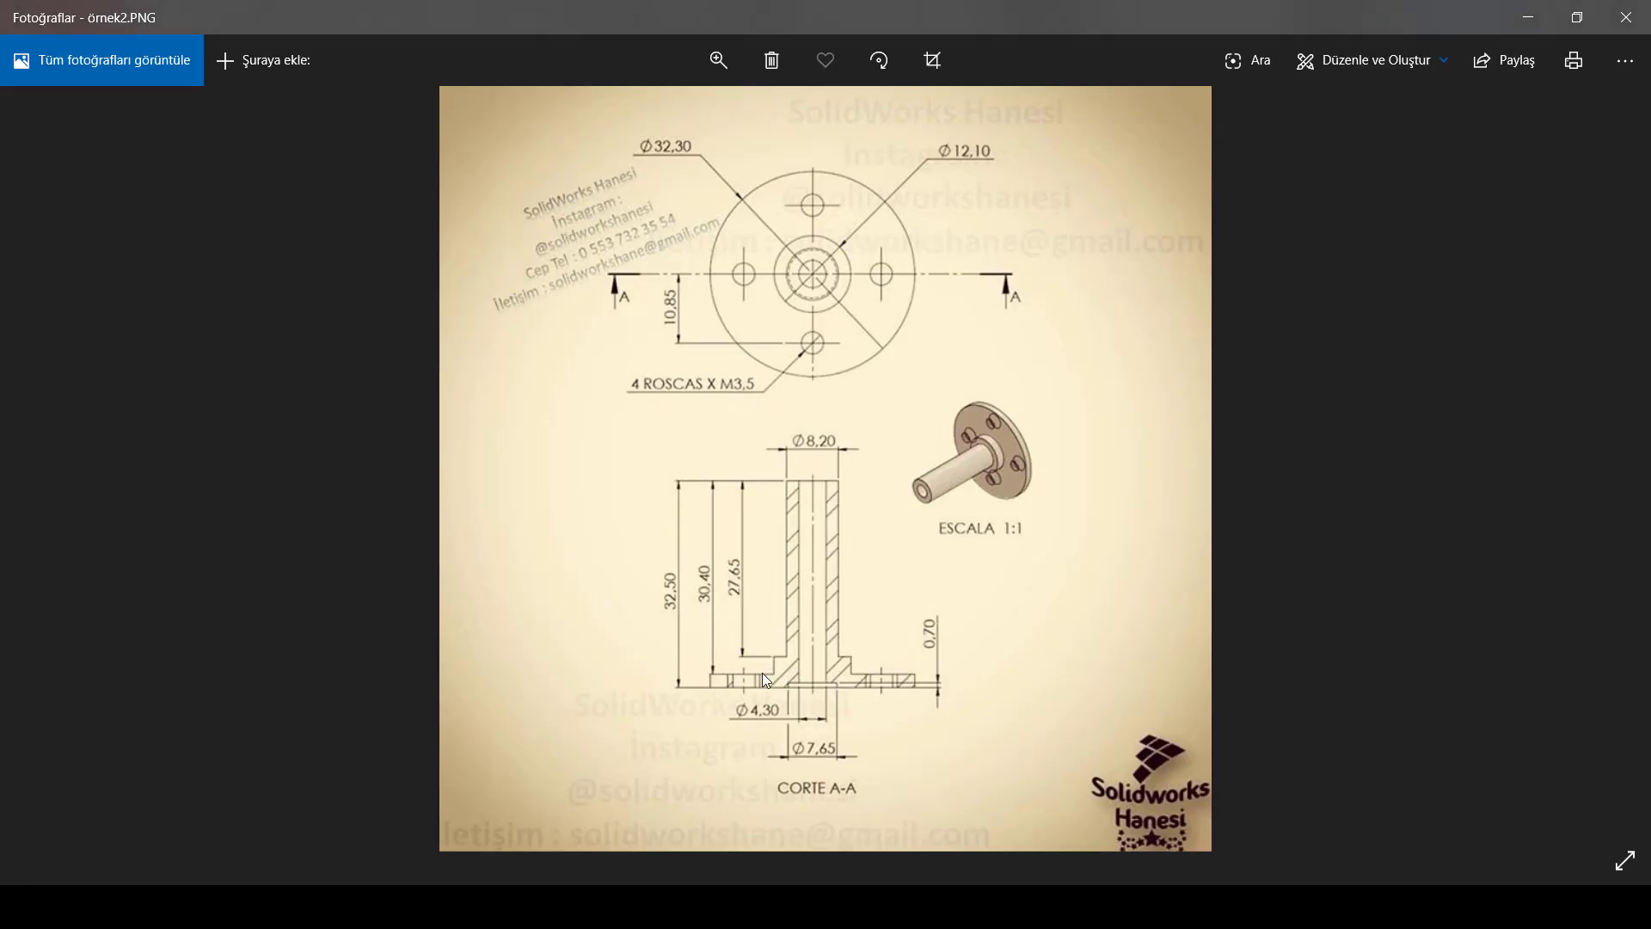
pyautogui.hotkey('alt', 'Tab')
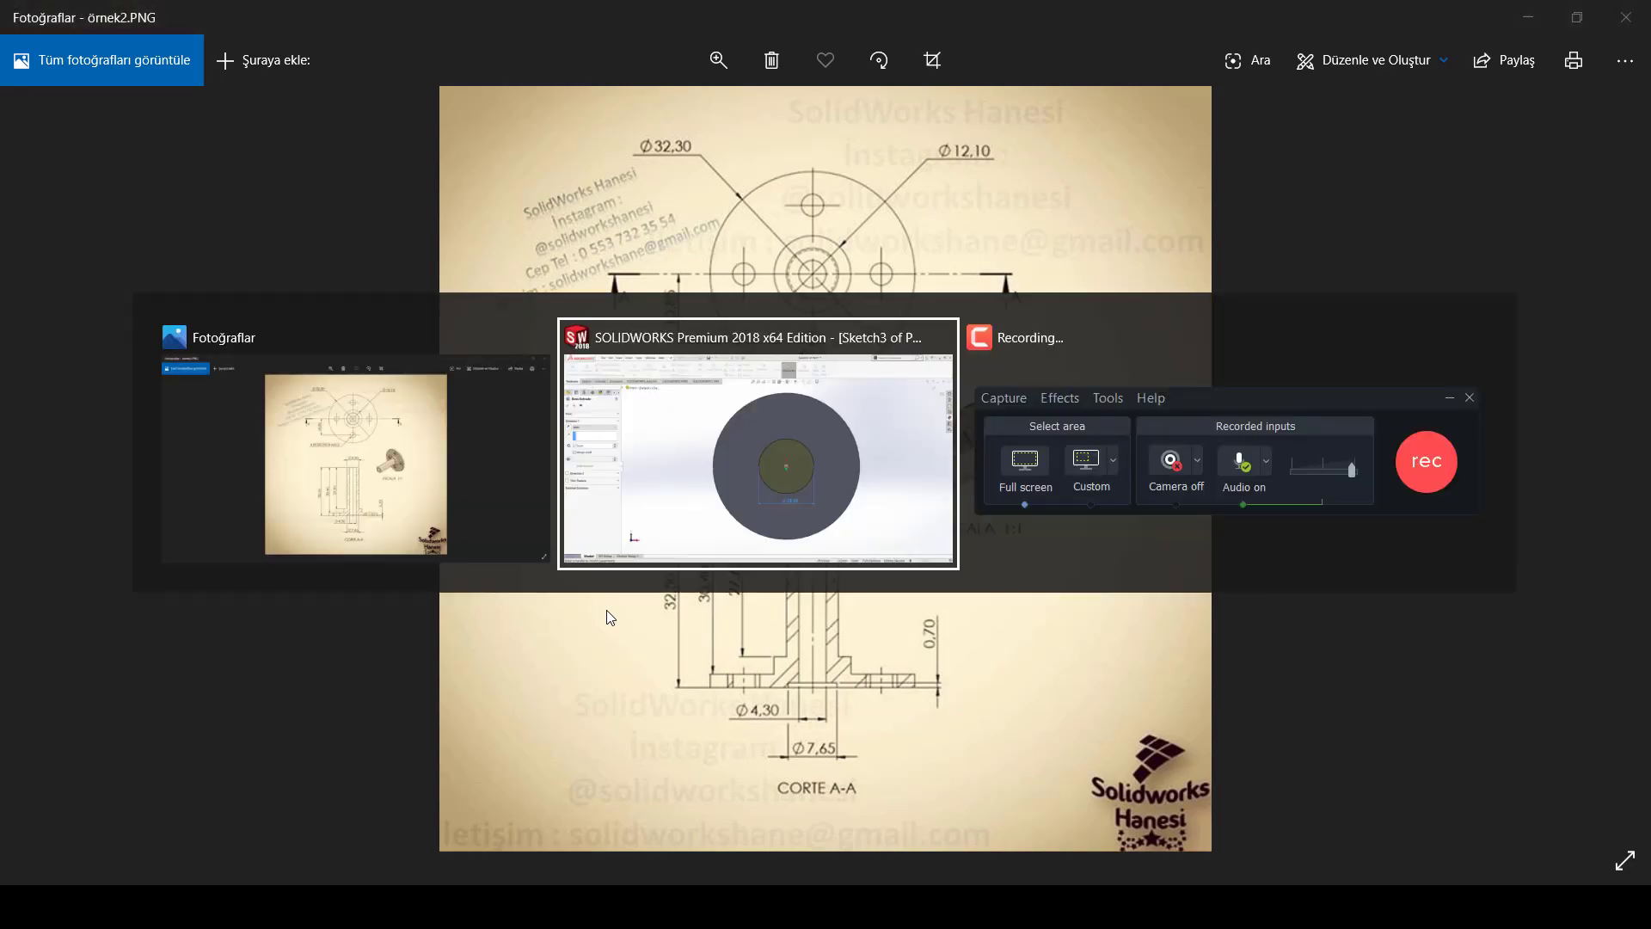
pyautogui.moveTo(100, 395); pyautogui.dragTo(8, 389)
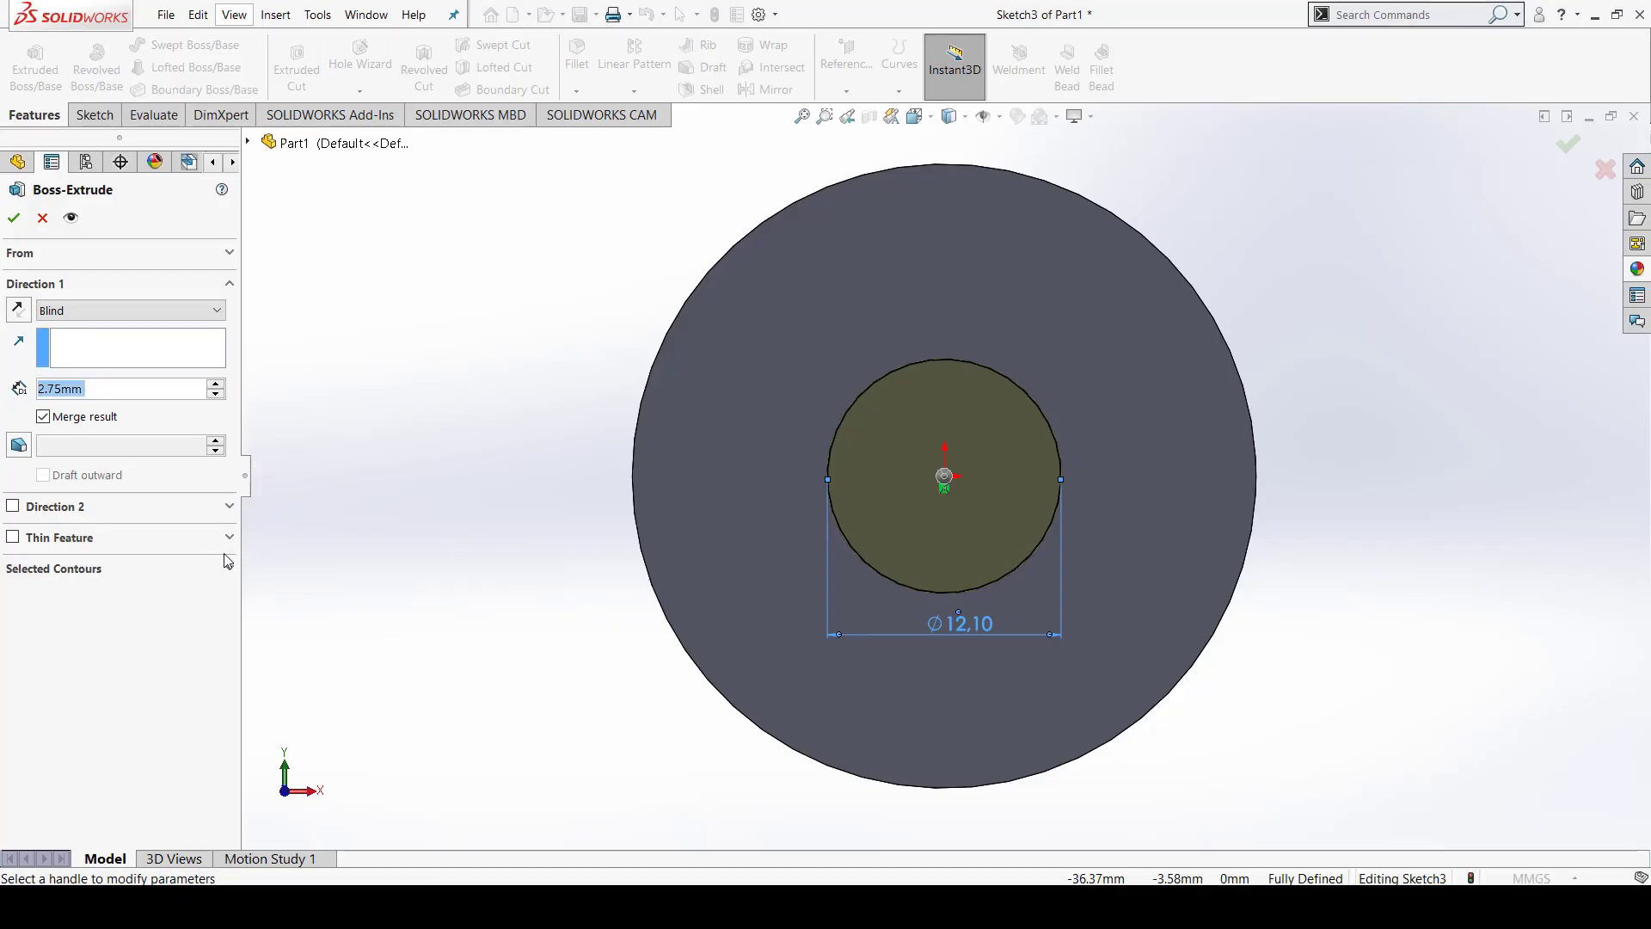
pyautogui.click(13, 219)
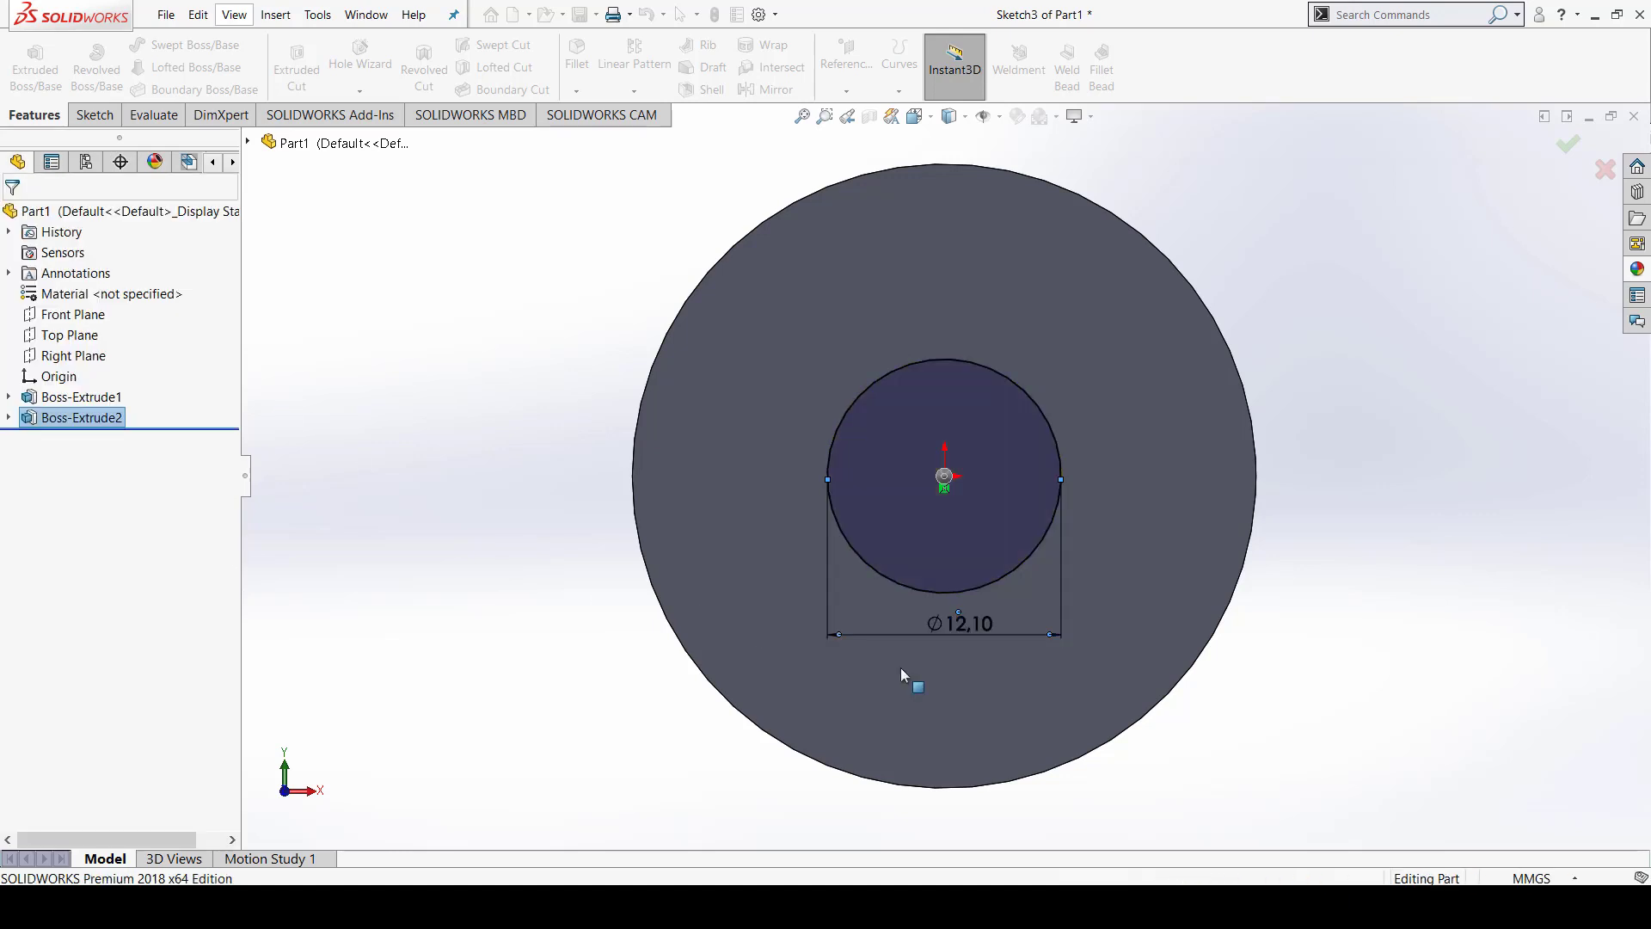
pyautogui.moveTo(1190, 659)
pyautogui.mouseDown(button='middle')
pyautogui.moveTo(1049, 695)
pyautogui.moveTo(937, 697)
pyautogui.mouseUp(button='middle')
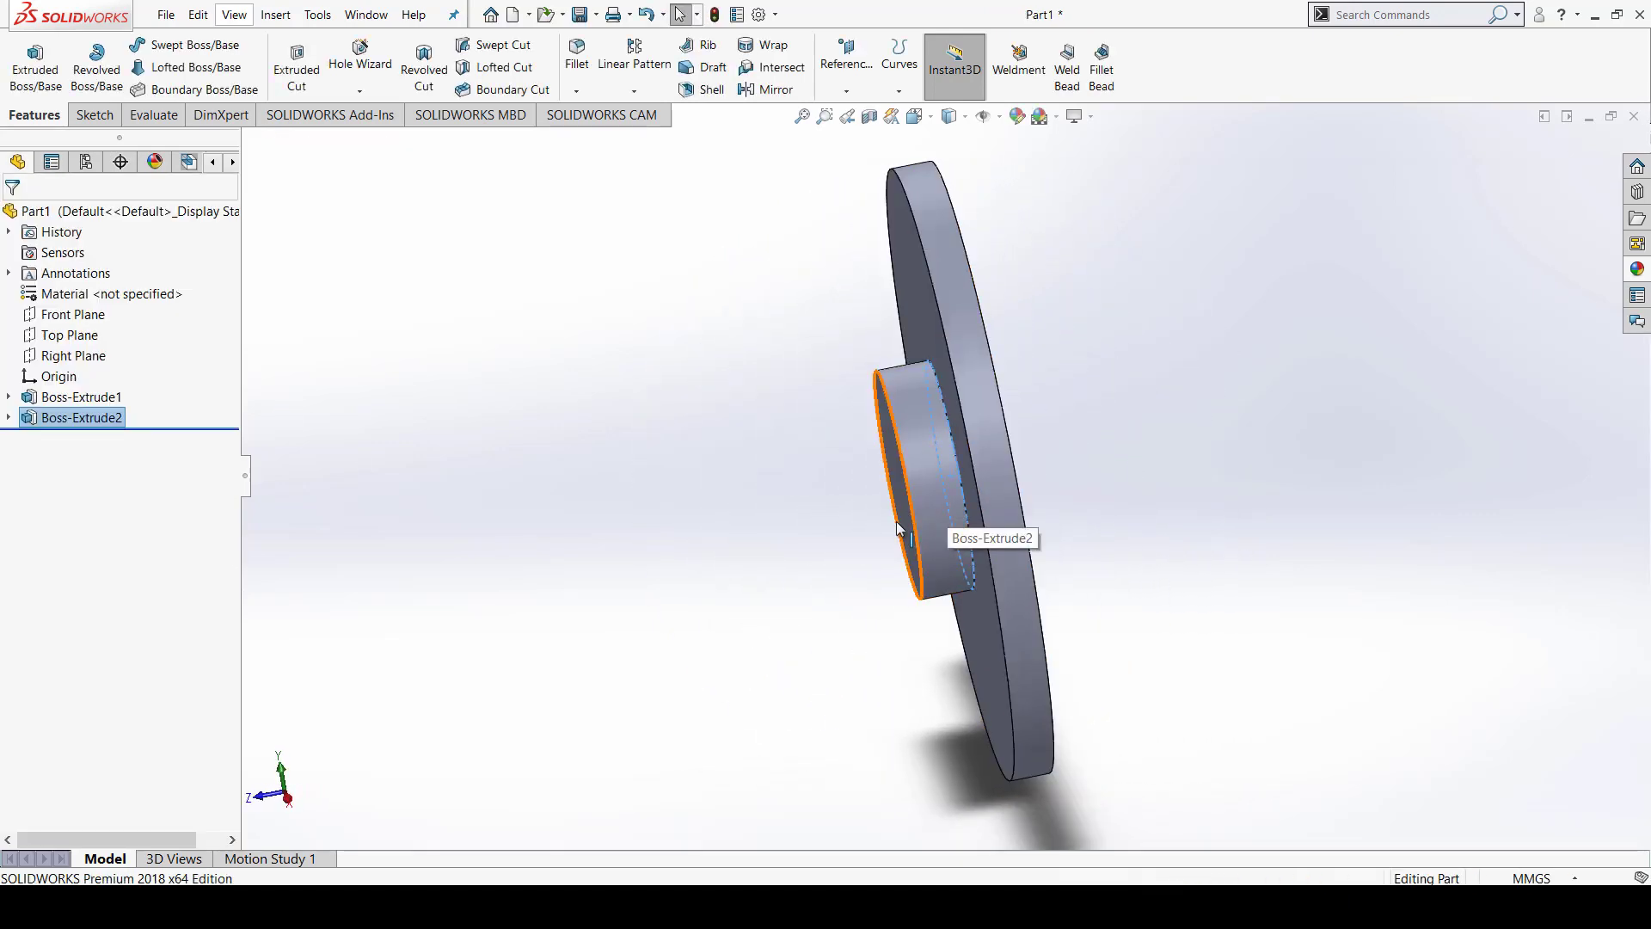
pyautogui.moveTo(1013, 534); pyautogui.dragTo(1068, 579, button='middle')
pyautogui.hotkey('alt', 'Tab')
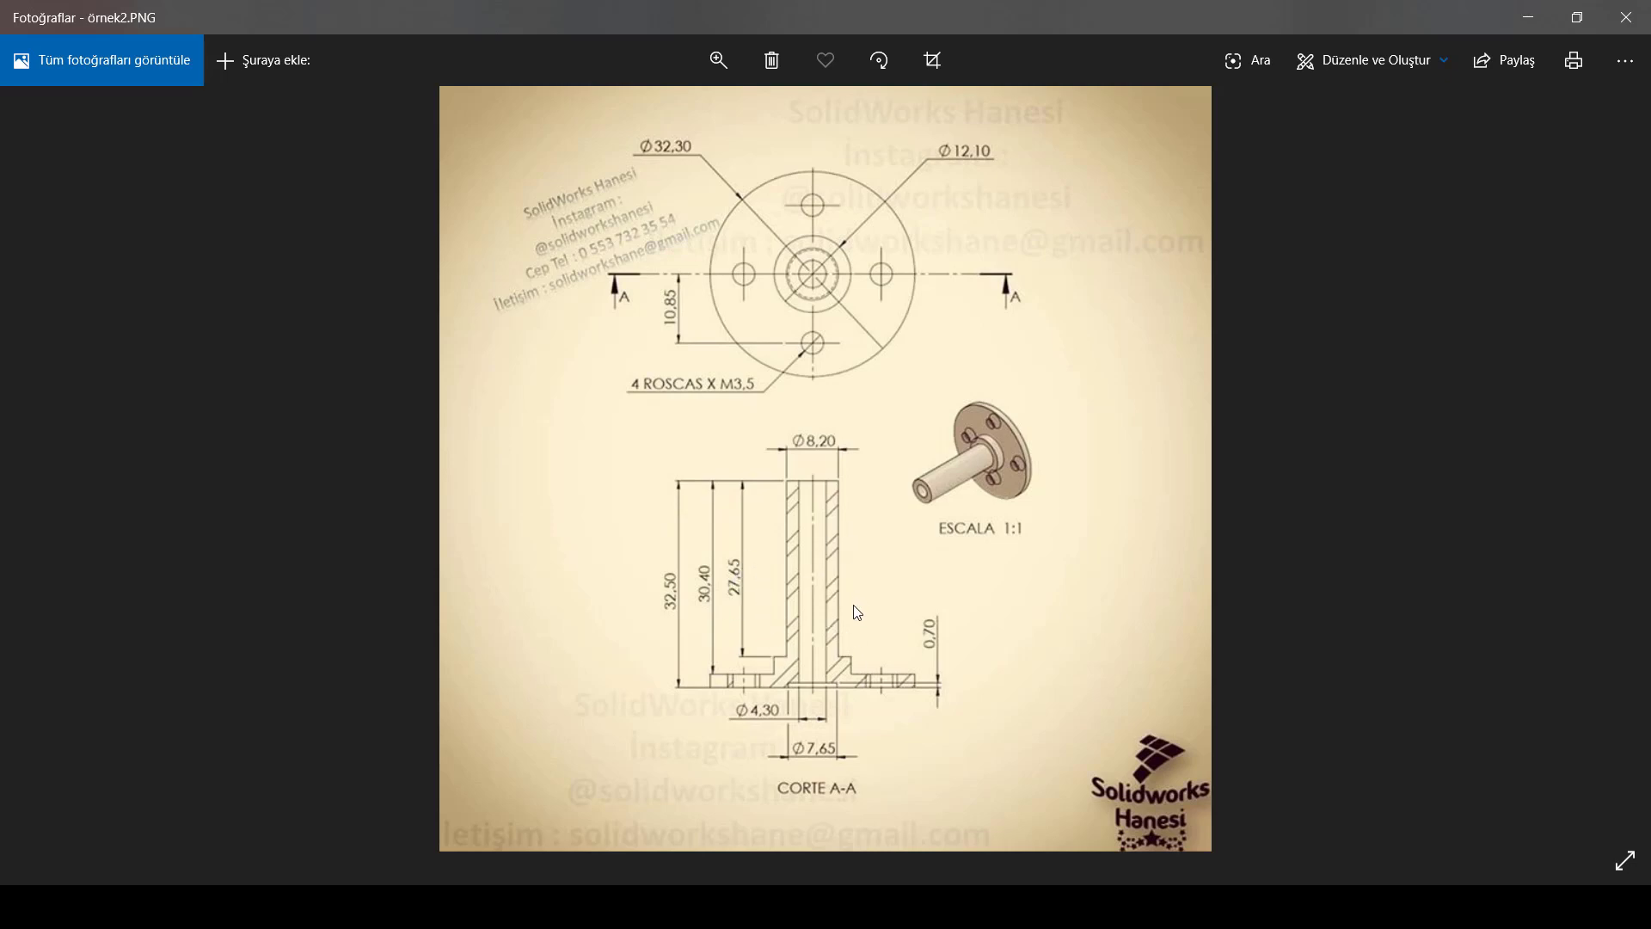
pyautogui.hotkey('alt', 'Tab')
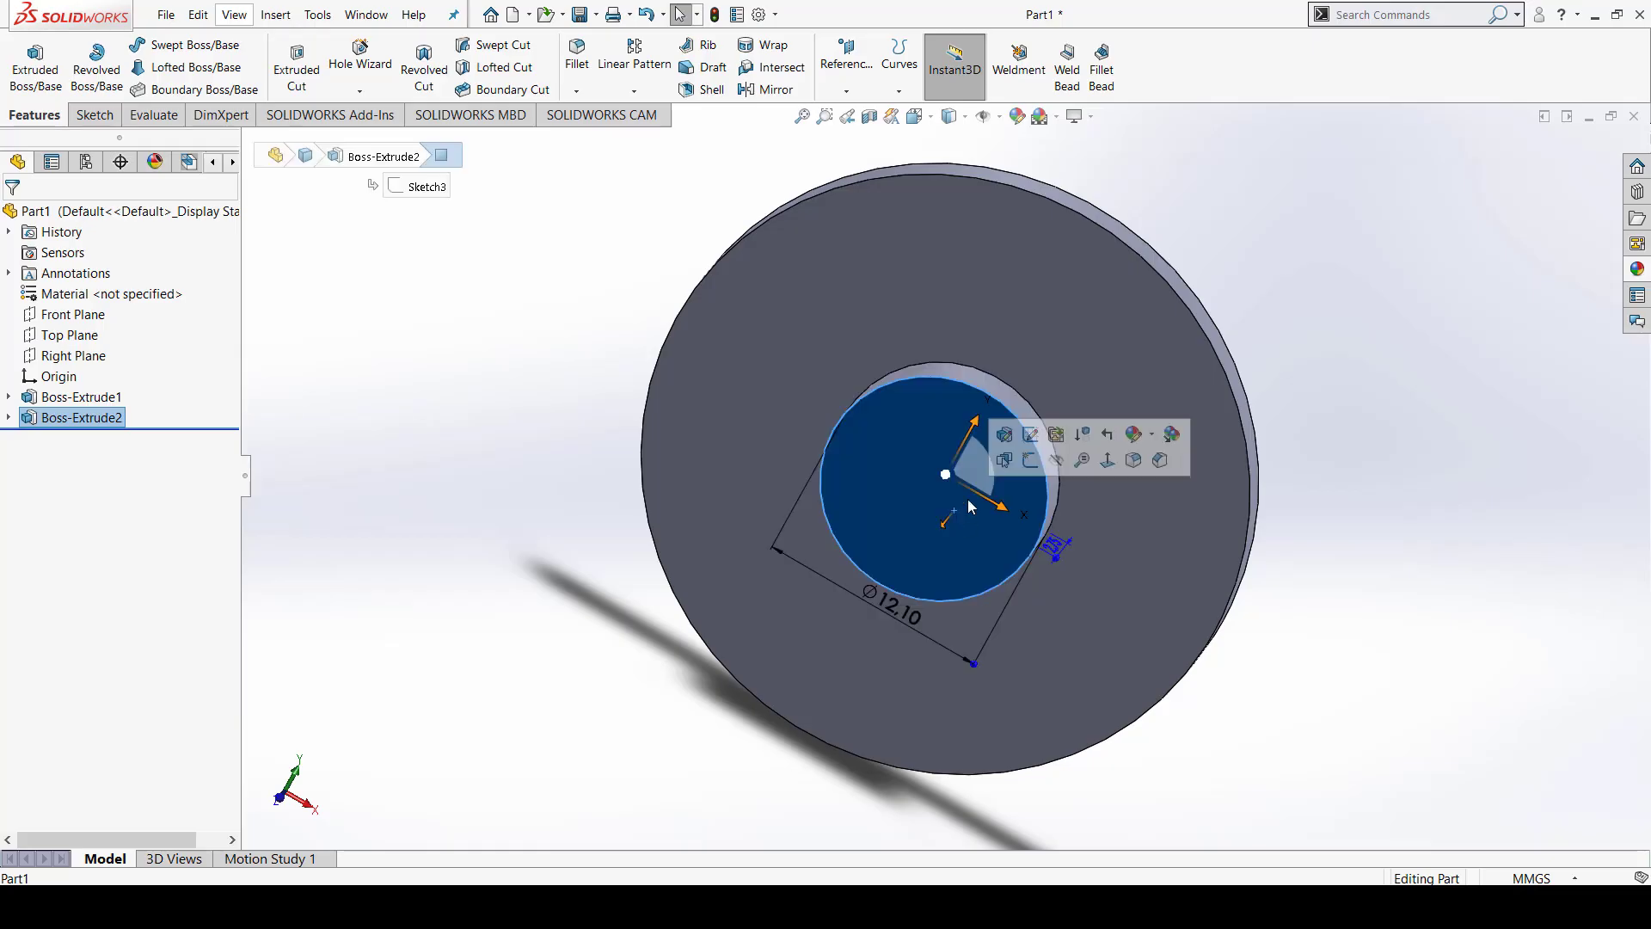
# Sketch an origin-centred circle on the hub's front face, dimensioned Ø8.20
pyautogui.click(1031, 471)
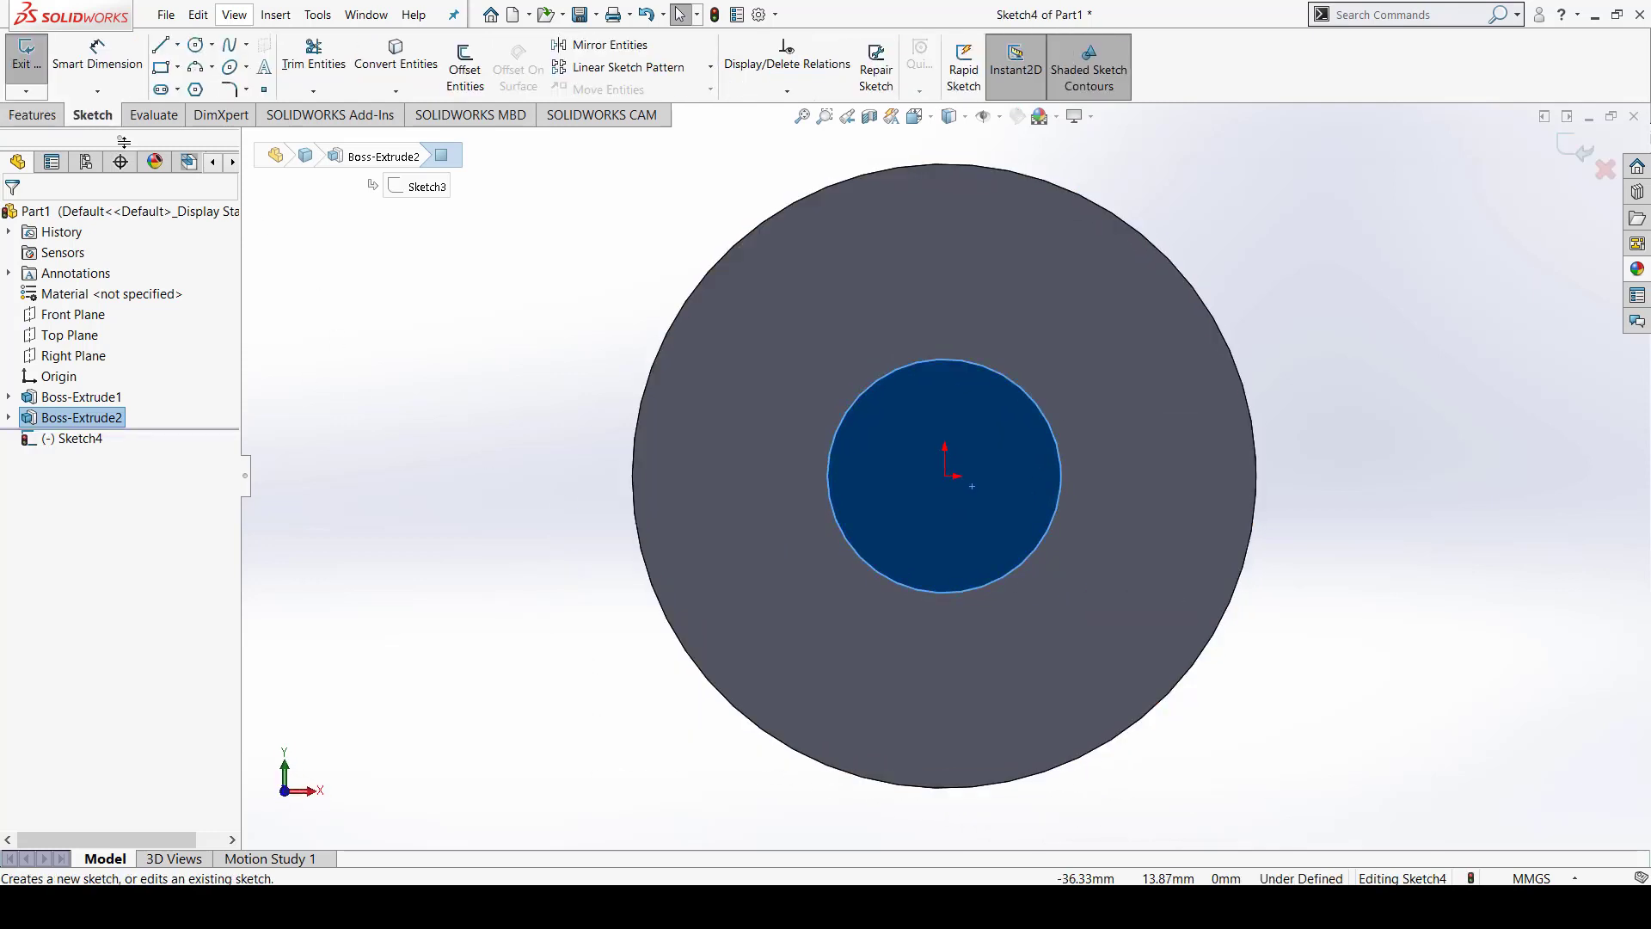
pyautogui.click(197, 47)
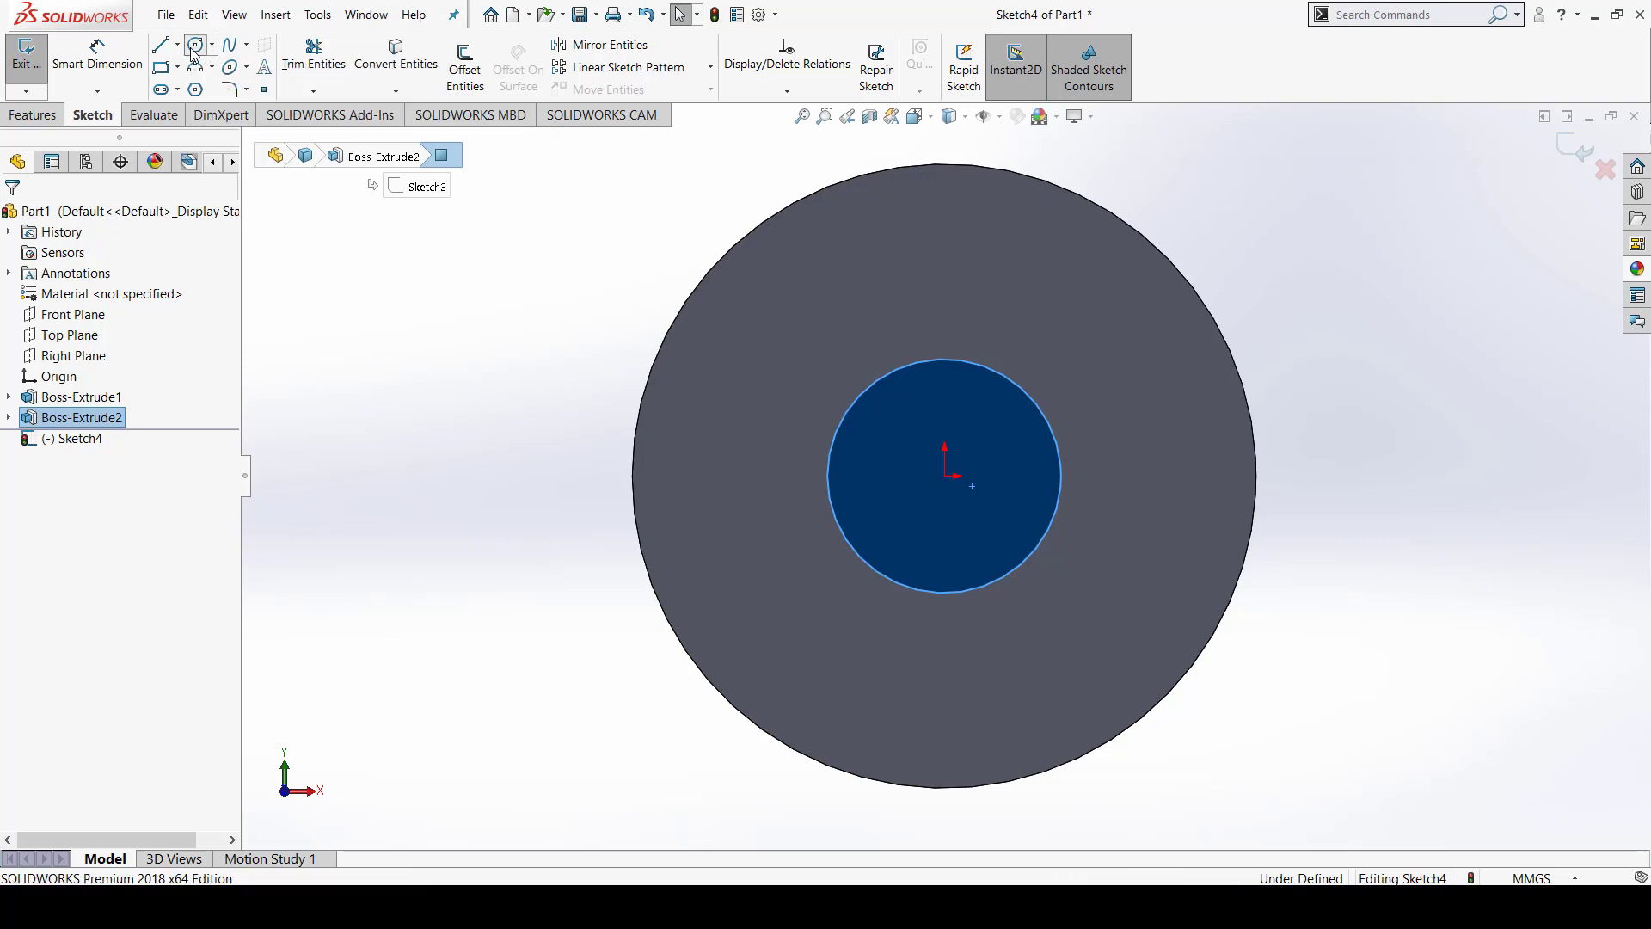
pyautogui.click(944, 476)
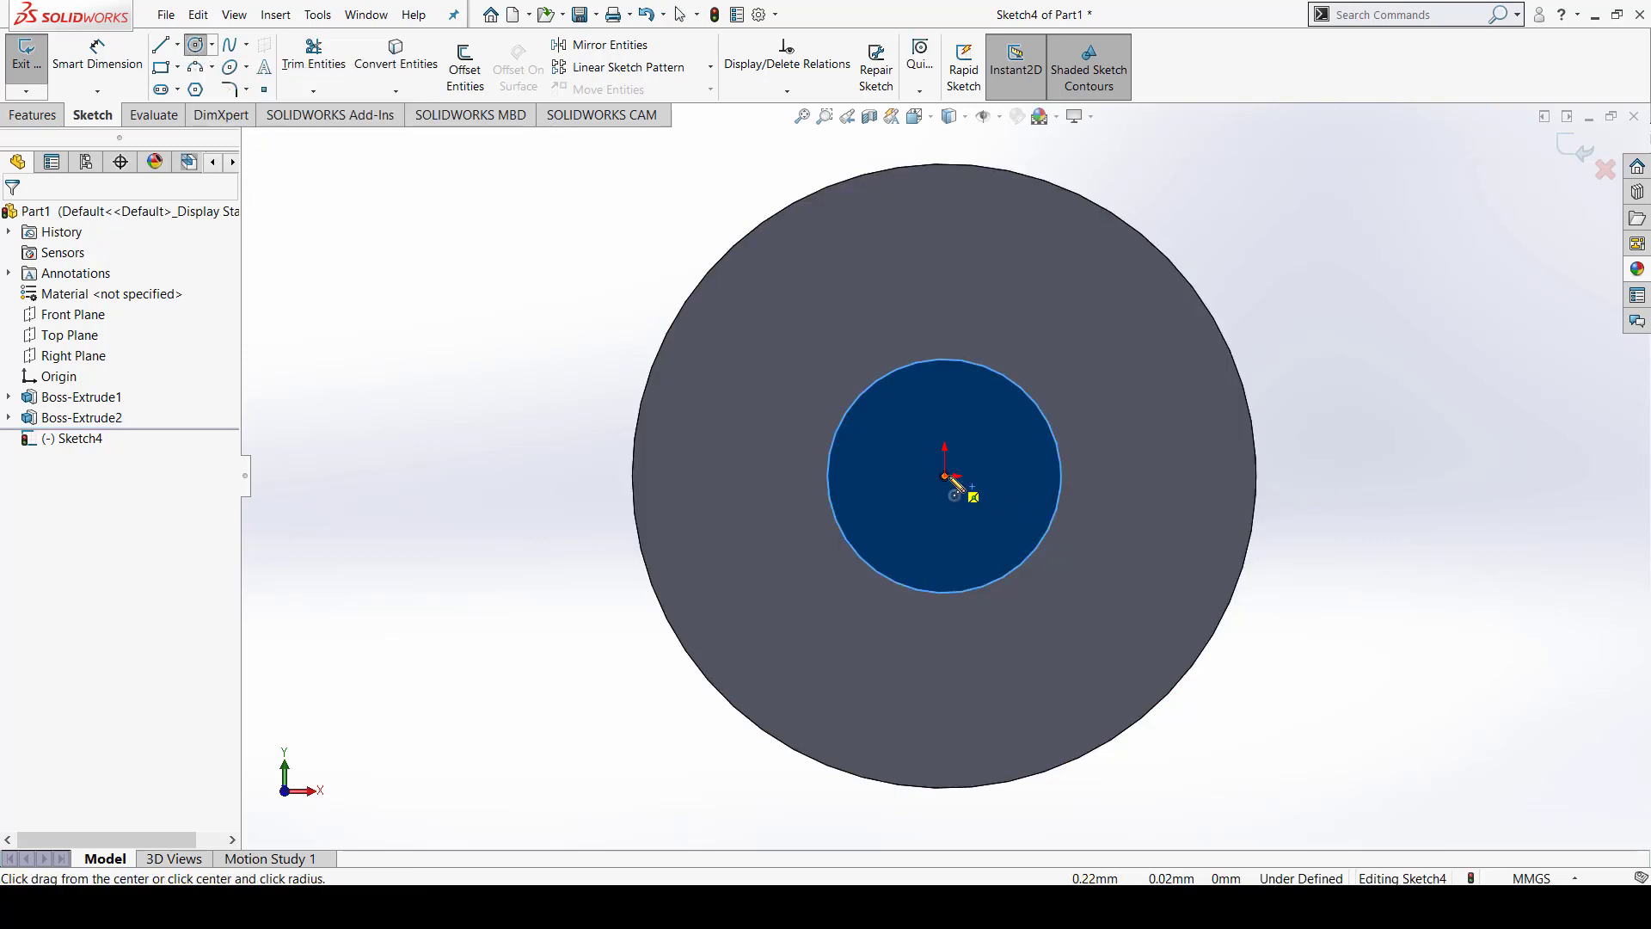
pyautogui.click(946, 520)
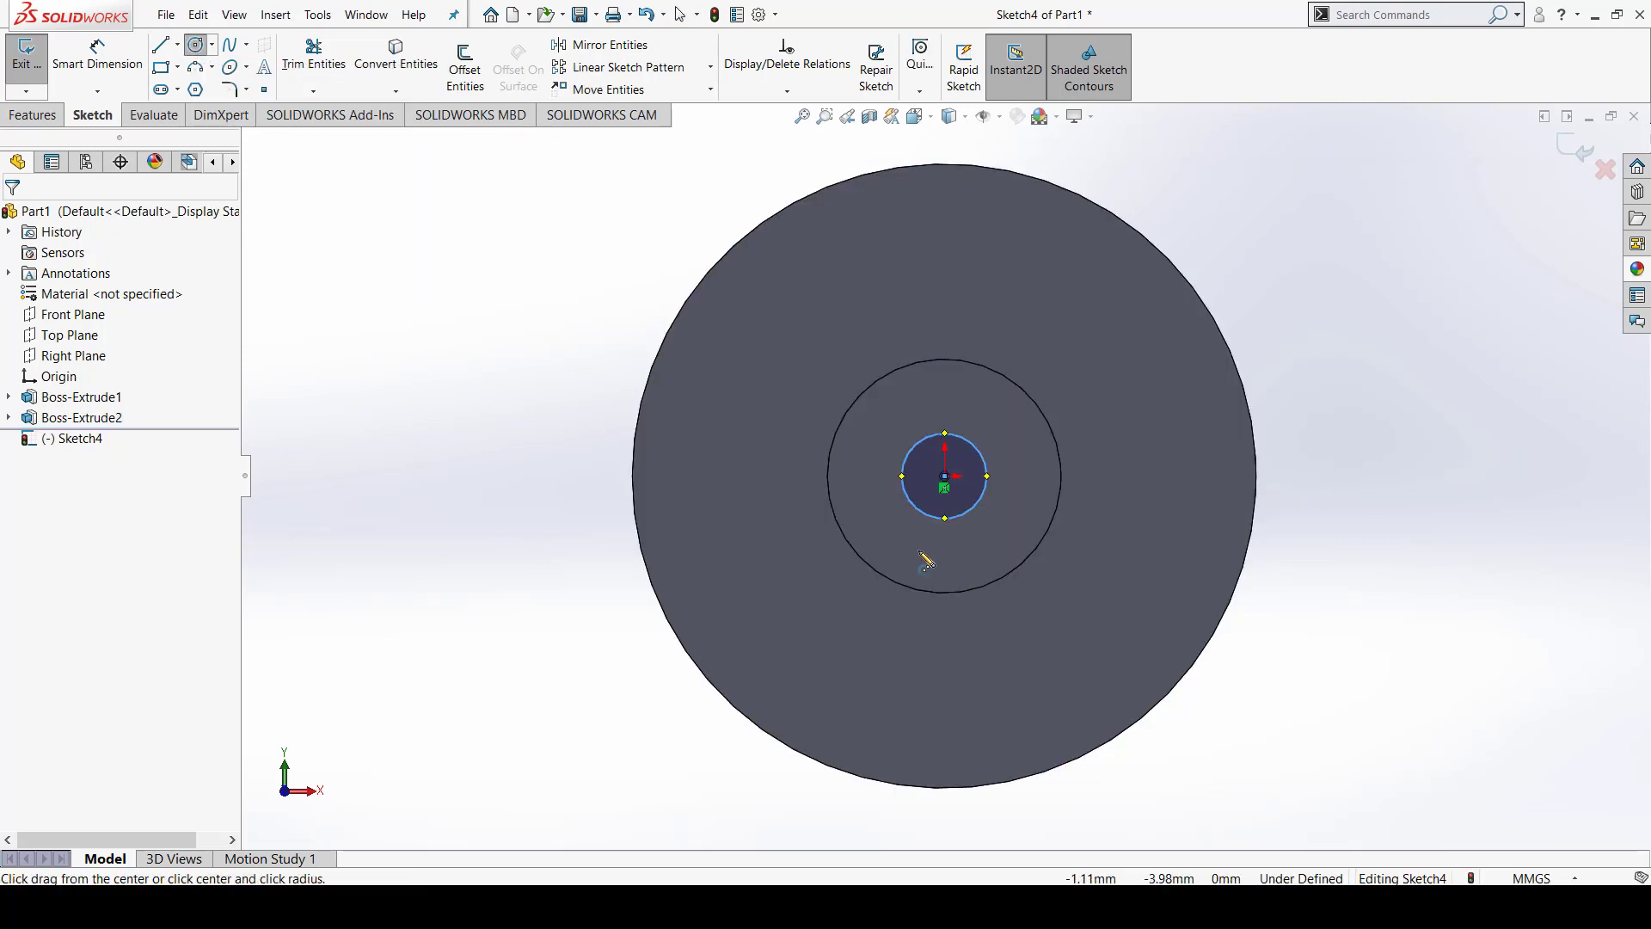
pyautogui.hotkey('alt', 'Tab')
pyautogui.hotkey('alt', 'Tab')
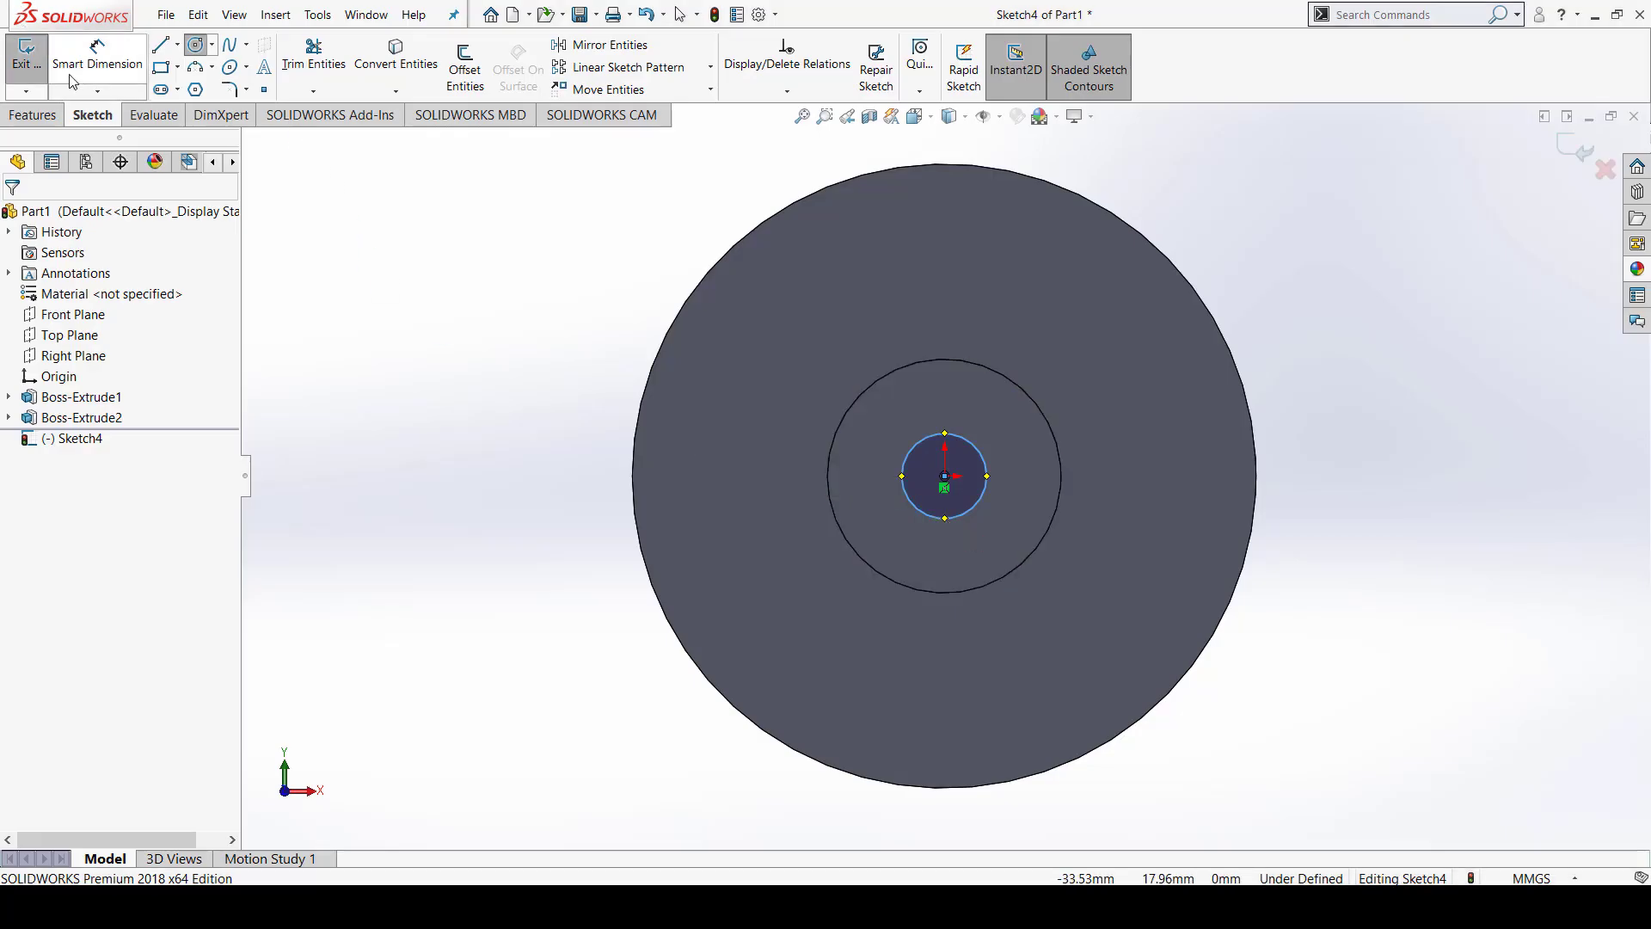
pyautogui.click(86, 69)
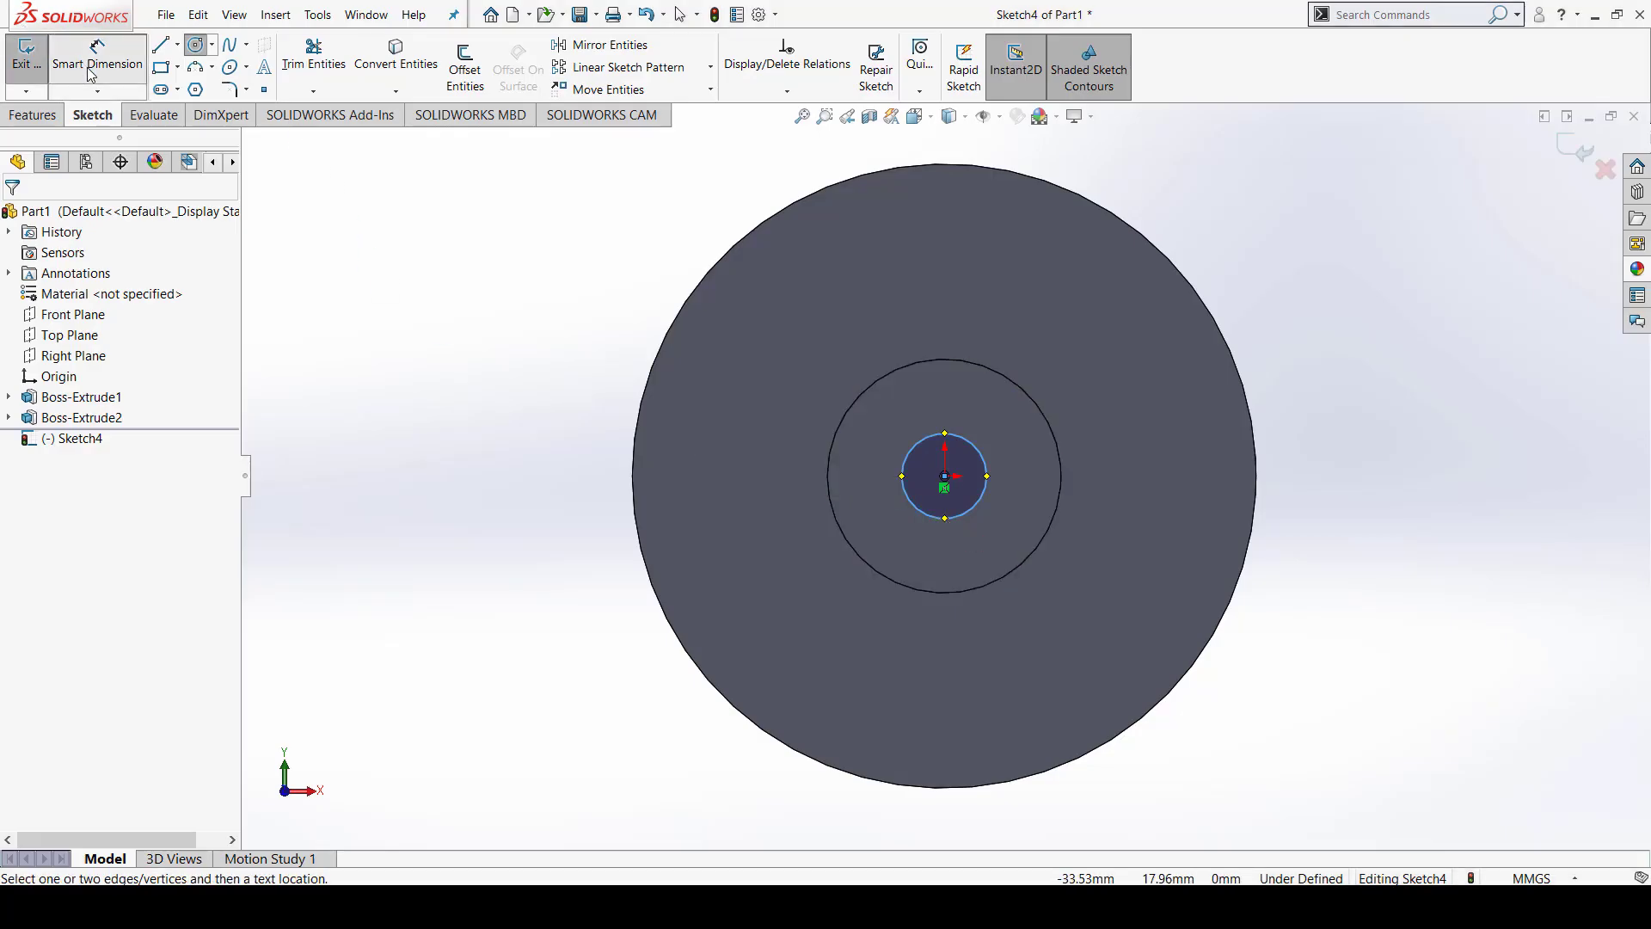
pyautogui.click(946, 519)
pyautogui.click(956, 561)
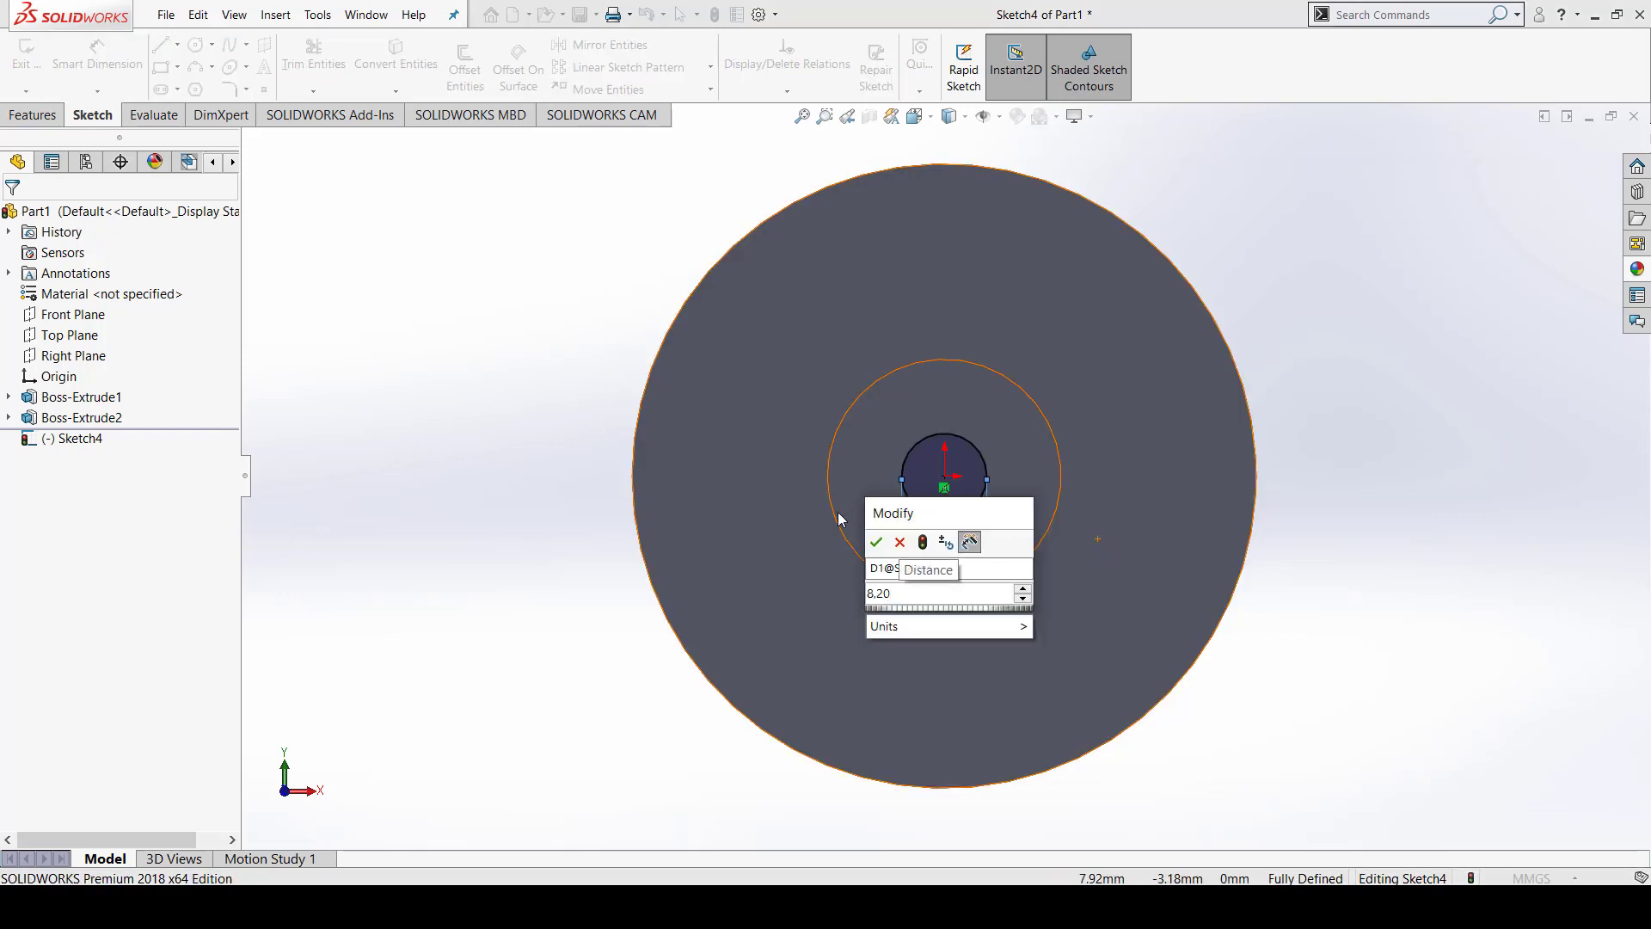
pyautogui.click(876, 541)
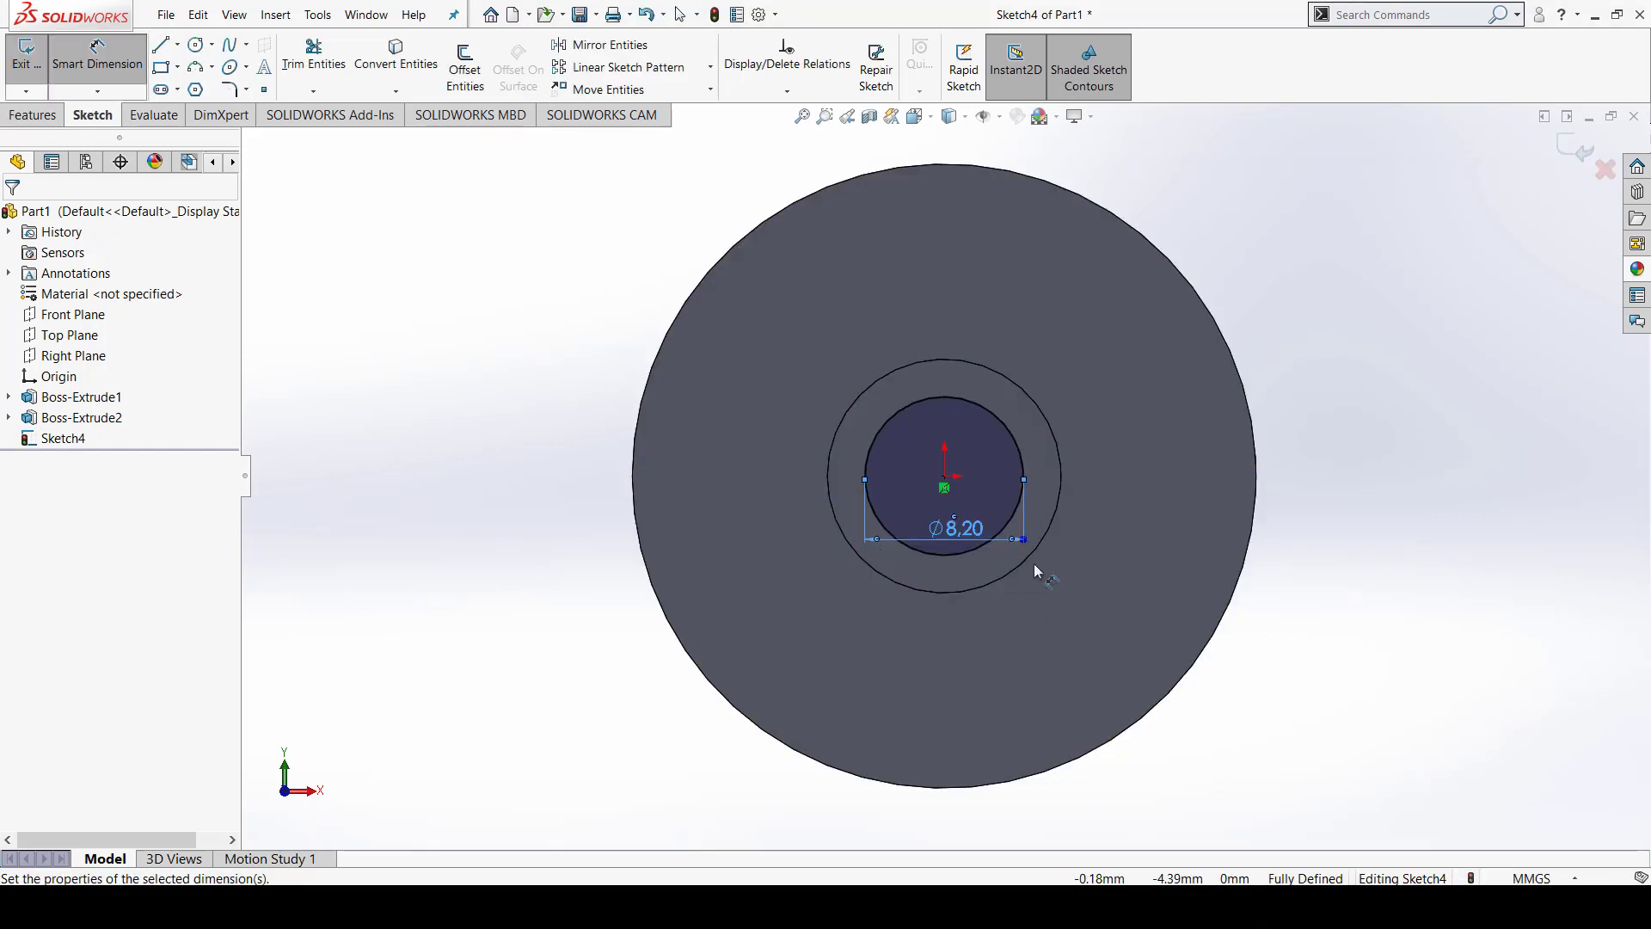
# Extrude the Ø8.20 circle 27.64 mm into the shaft and orbit to view it
pyautogui.hotkey('alt', 'Tab')
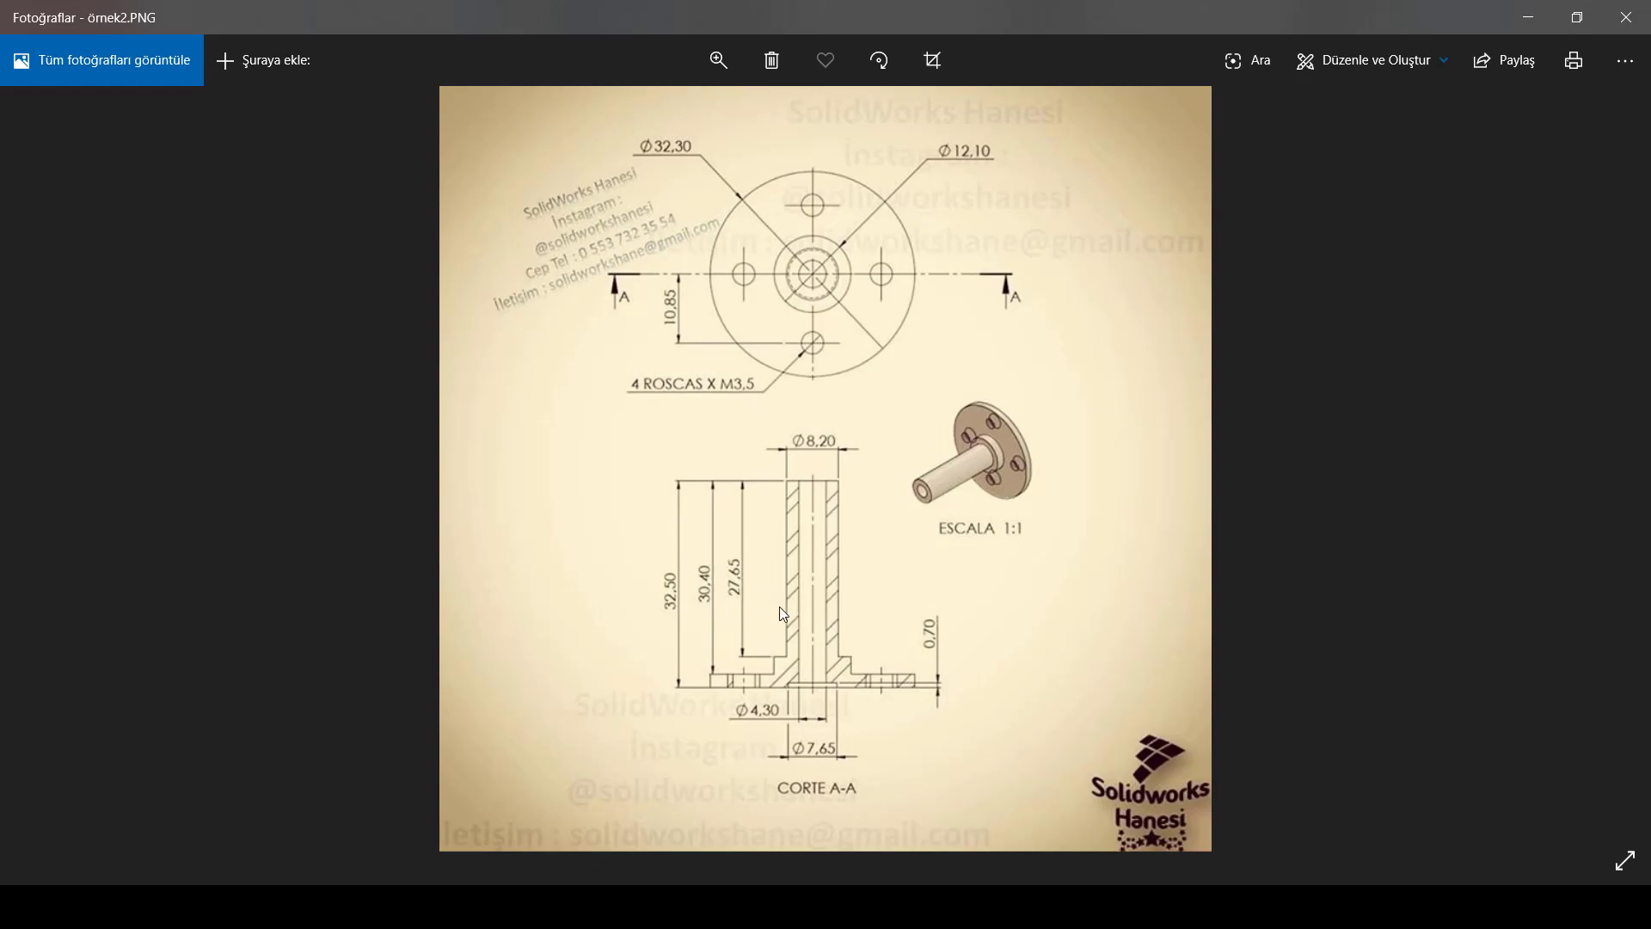
pyautogui.hotkey('alt', 'Tab')
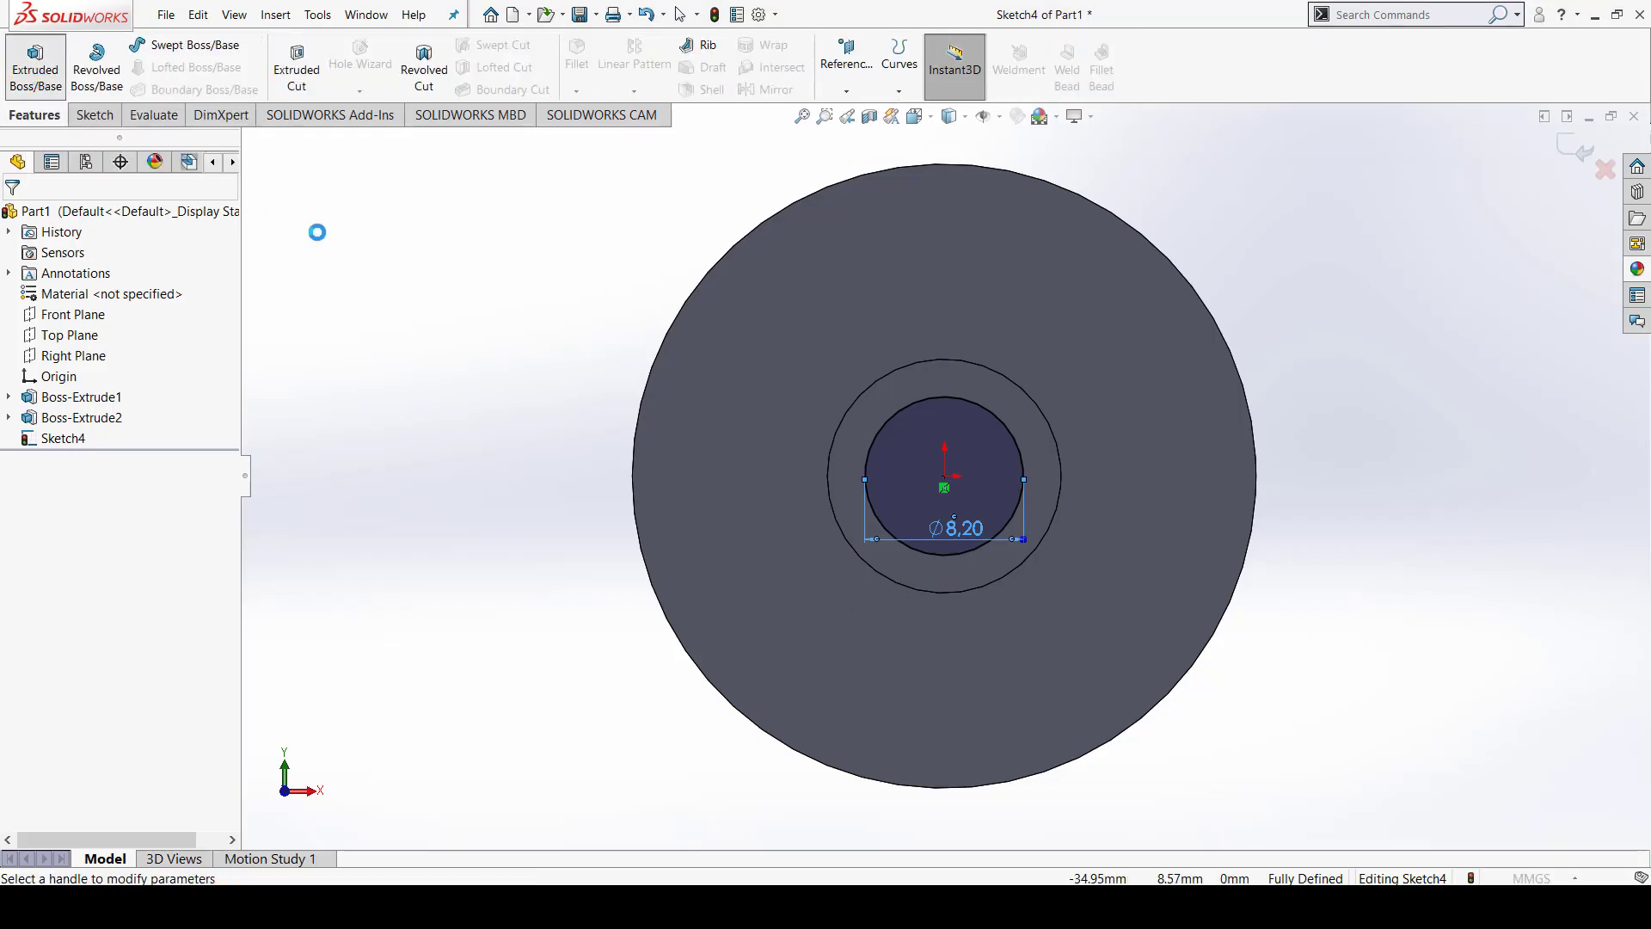
pyautogui.doubleClick(143, 388)
pyautogui.write('27.64')
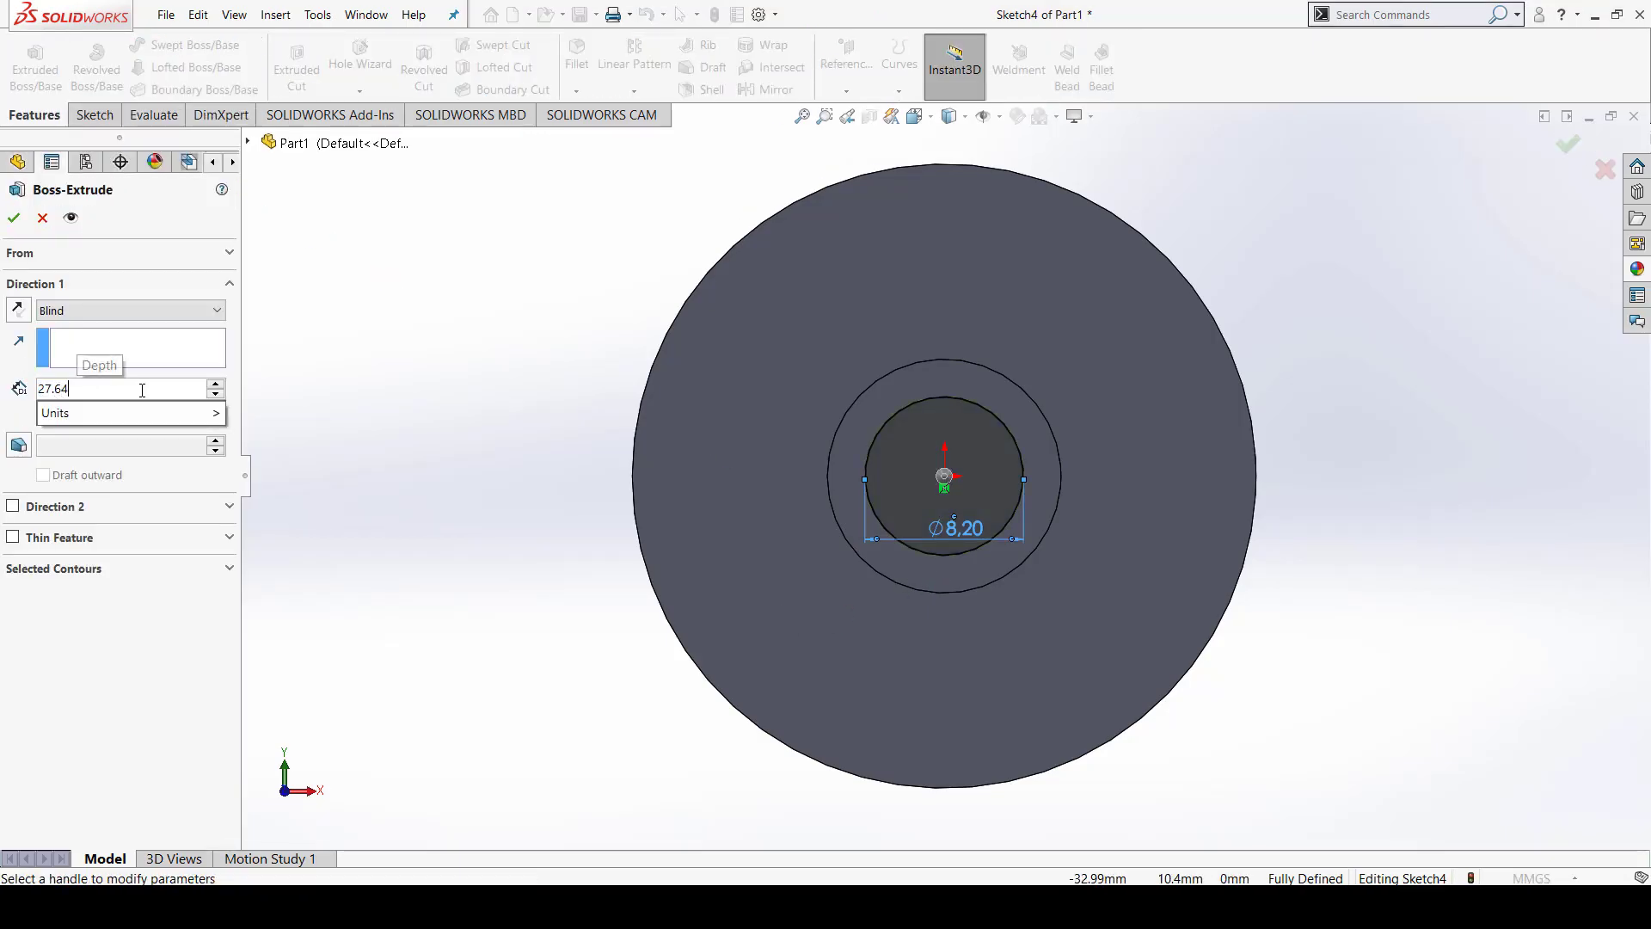
pyautogui.press('Return')
pyautogui.press('Return')
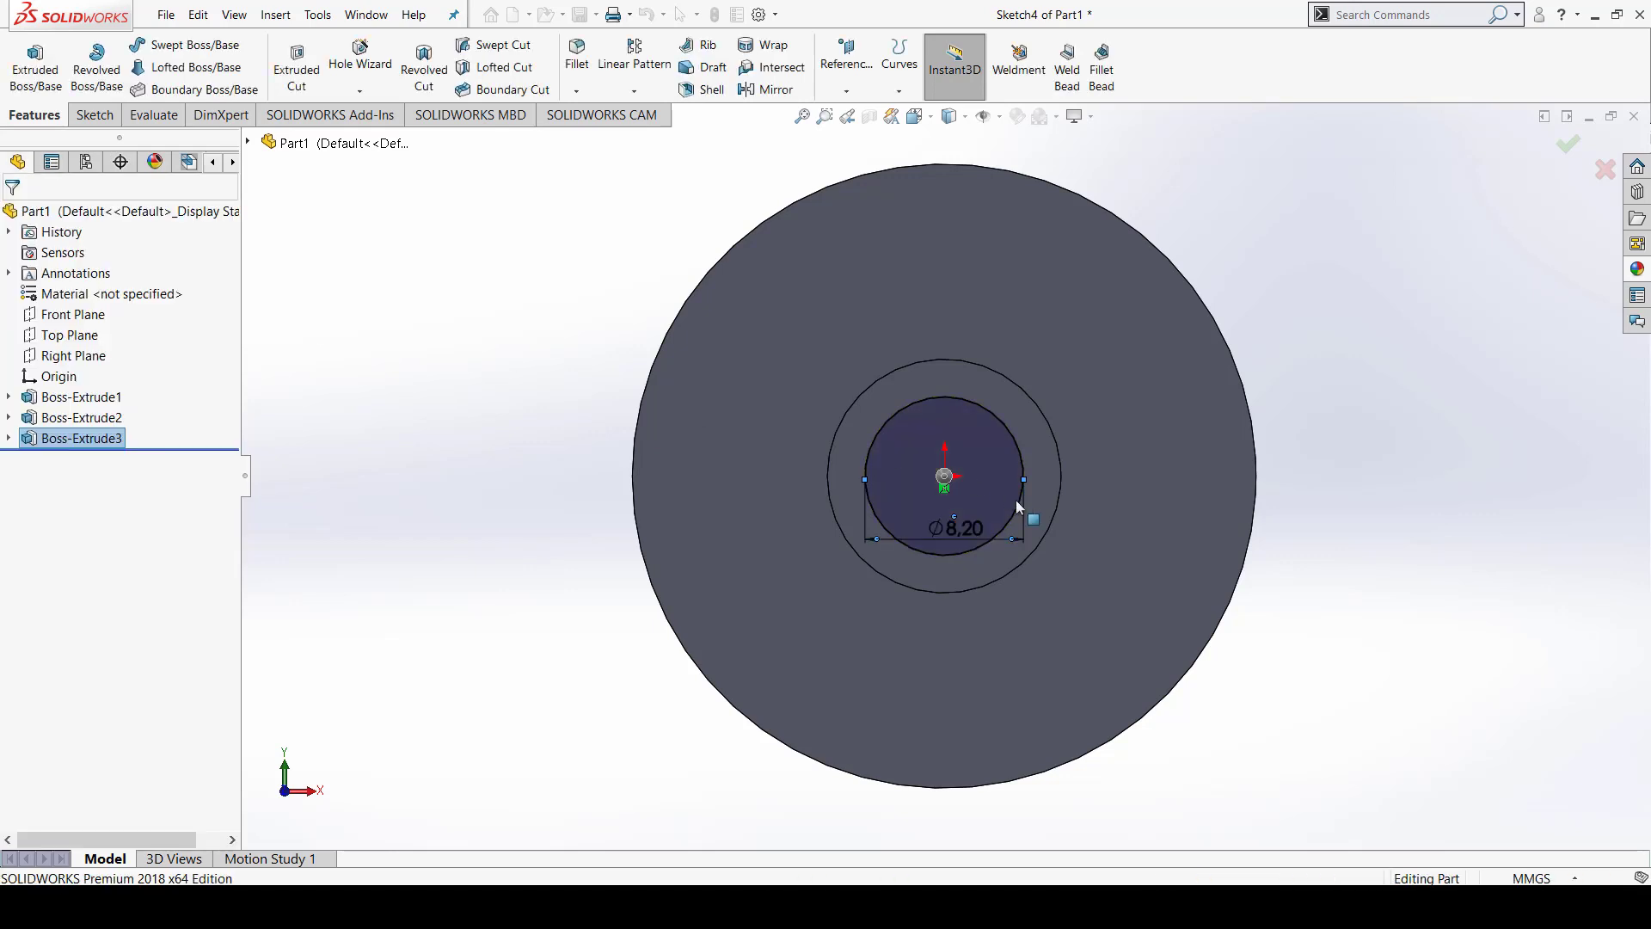
pyautogui.moveTo(1150, 559); pyautogui.dragTo(1003, 644, button='middle')
pyautogui.moveTo(967, 686)
pyautogui.mouseDown(button='middle')
pyautogui.moveTo(1015, 645)
pyautogui.moveTo(1060, 643)
pyautogui.mouseUp(button='middle')
pyautogui.hotkey('alt', 'Tab')
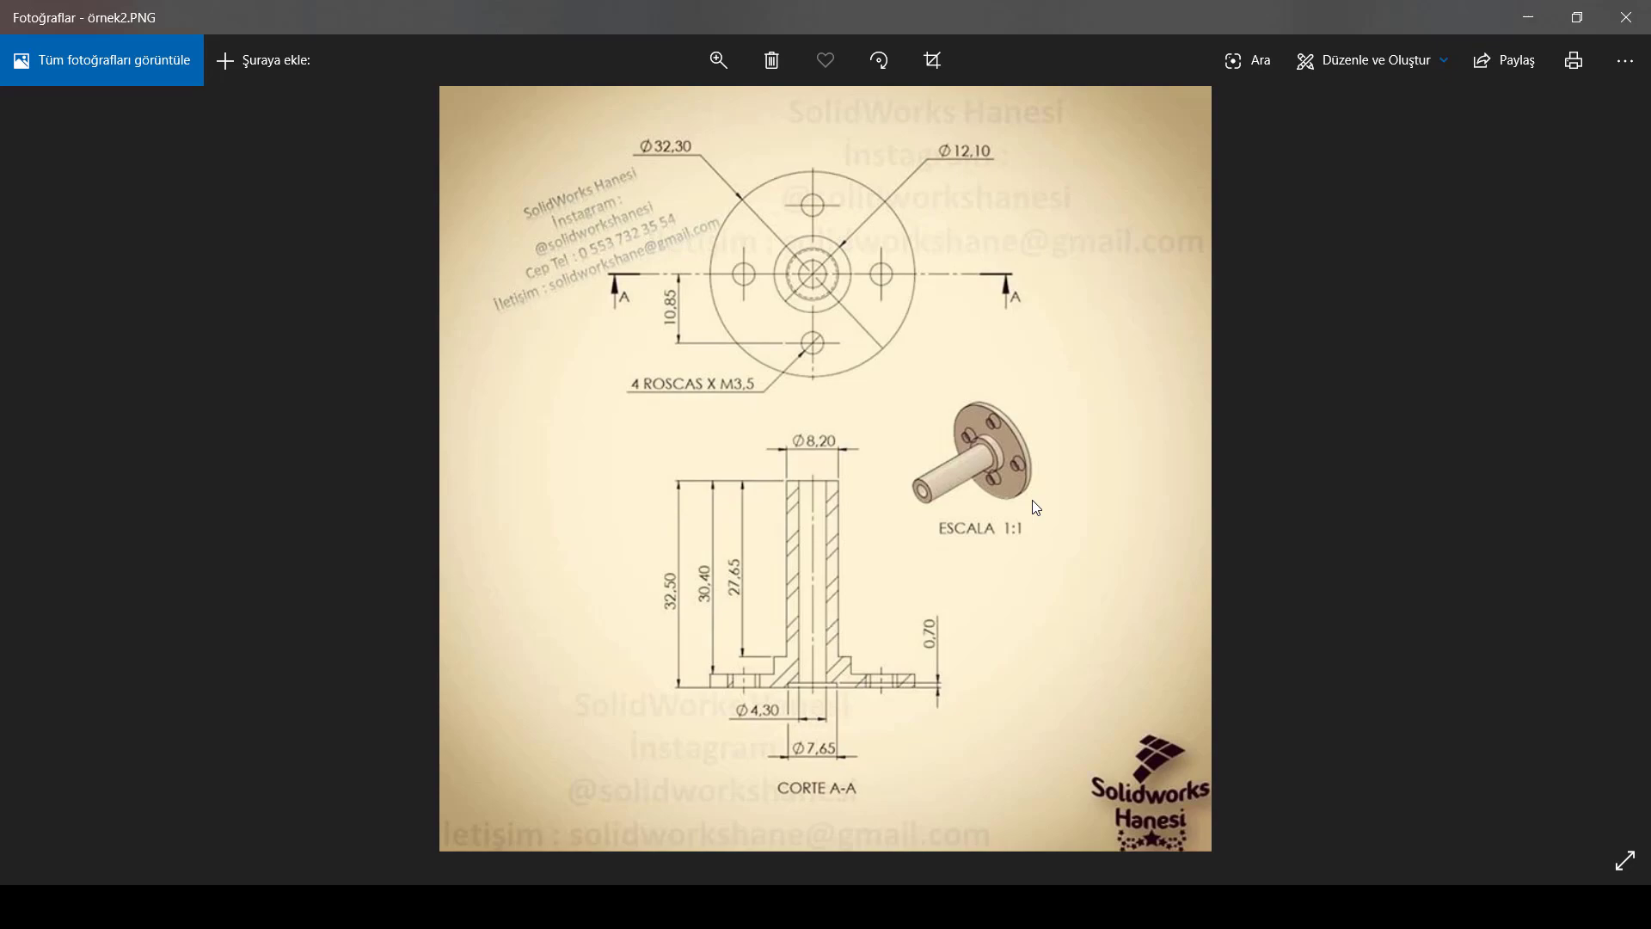
pyautogui.hotkey('alt', 'Tab')
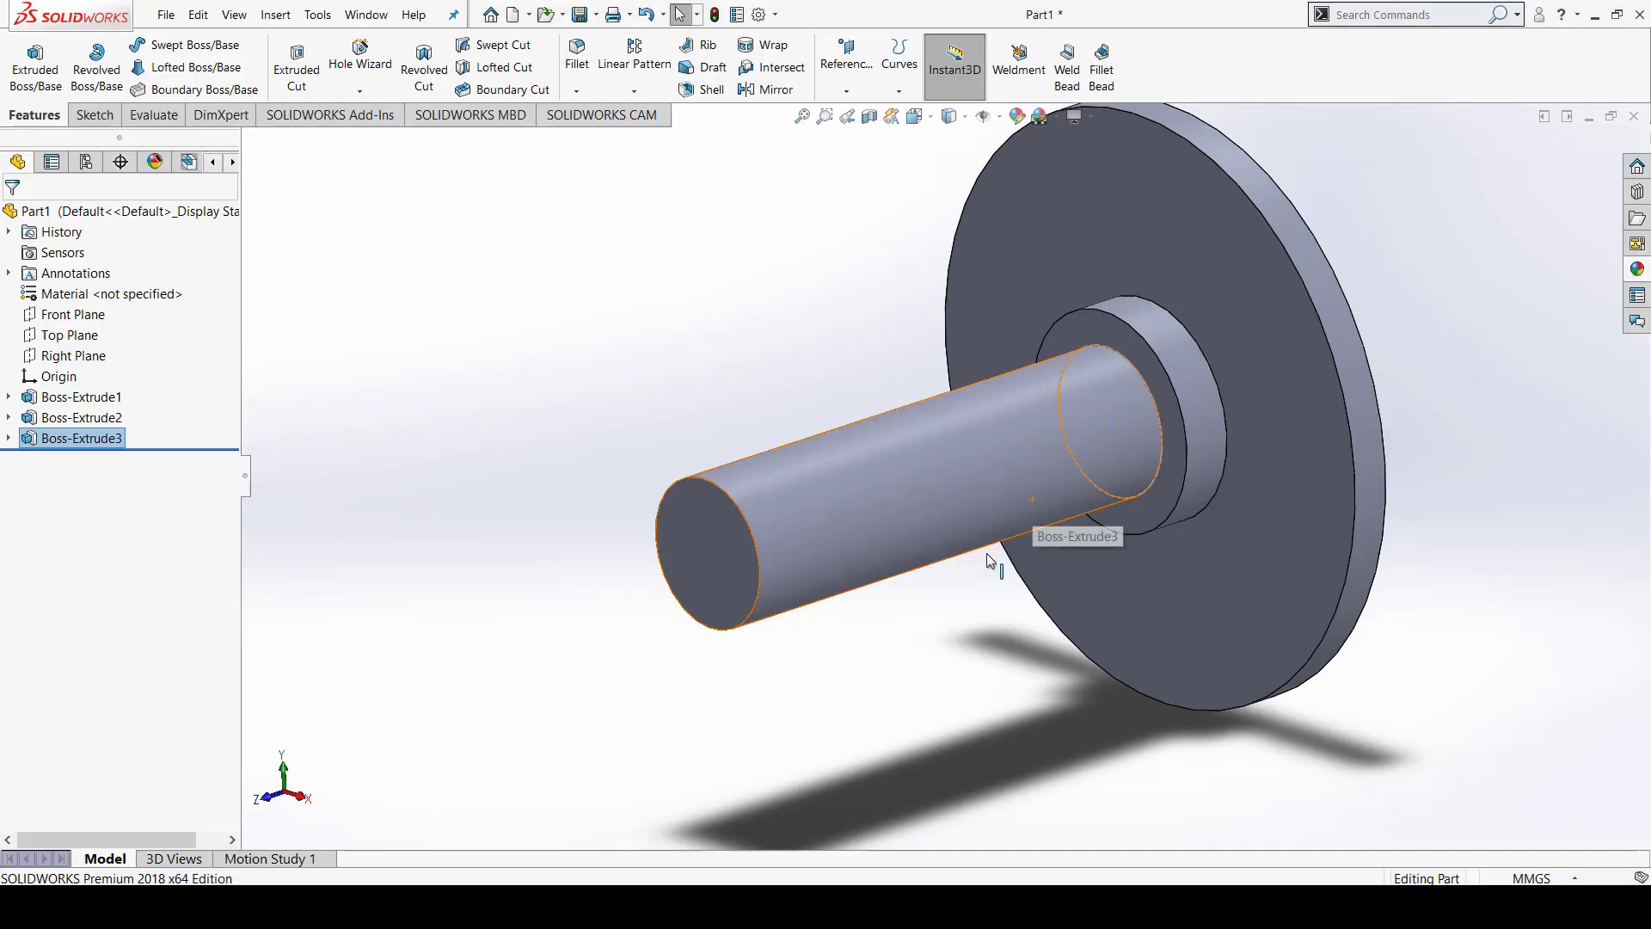
# Open a new sketch on the shaft's end face, viewed Normal To
pyautogui.click(719, 533)
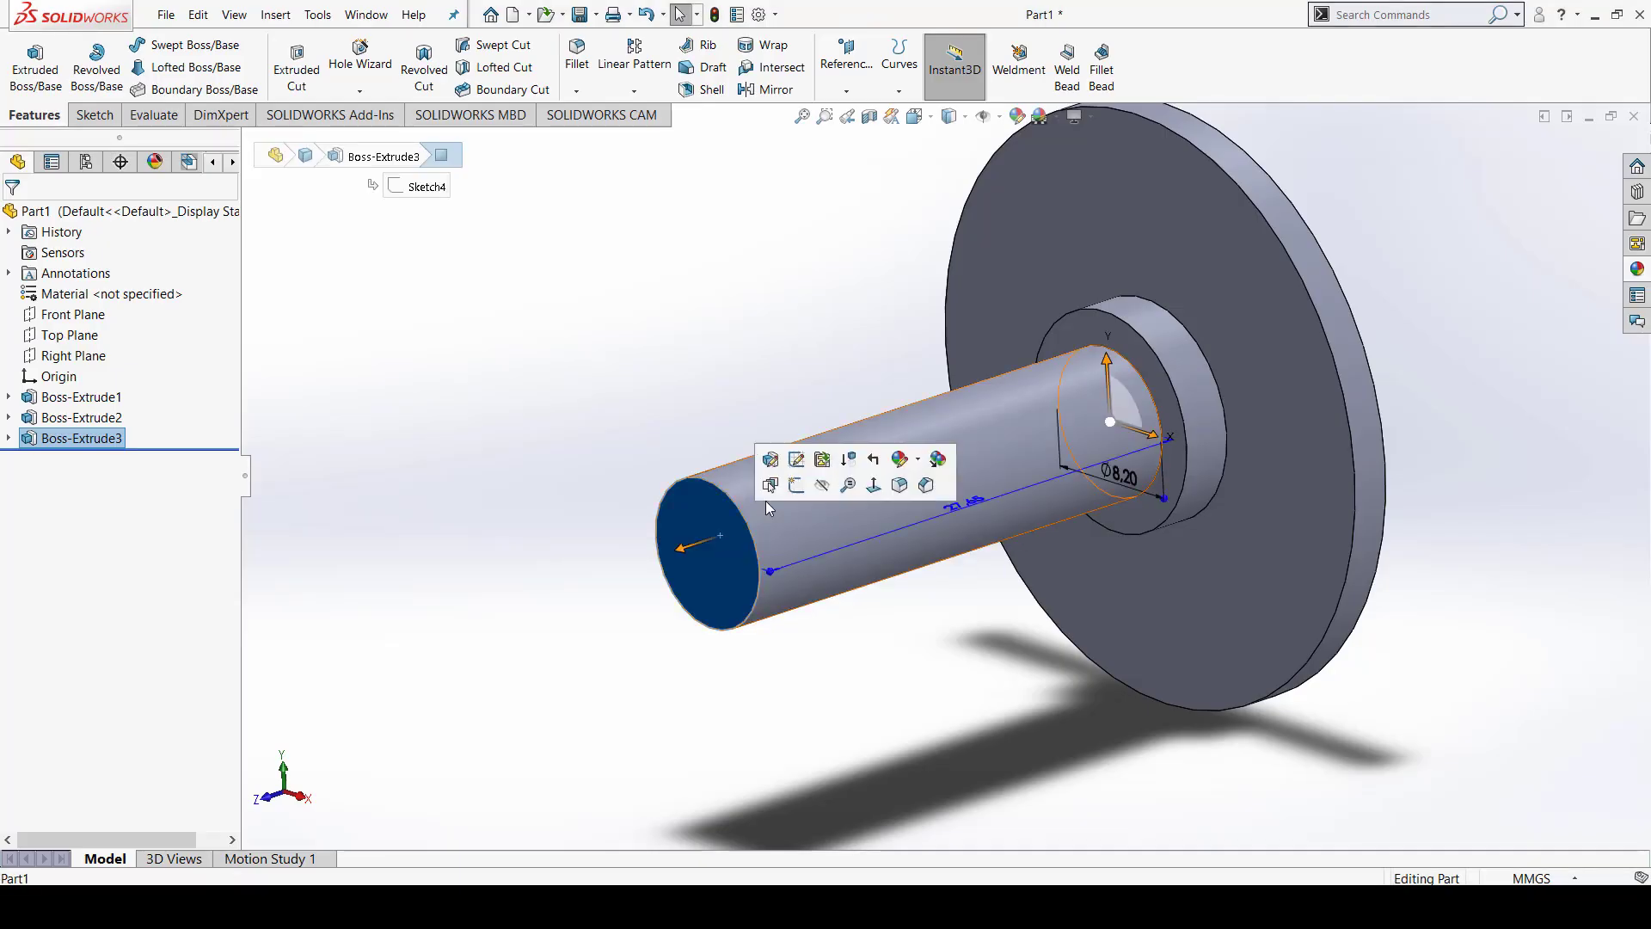
pyautogui.click(798, 486)
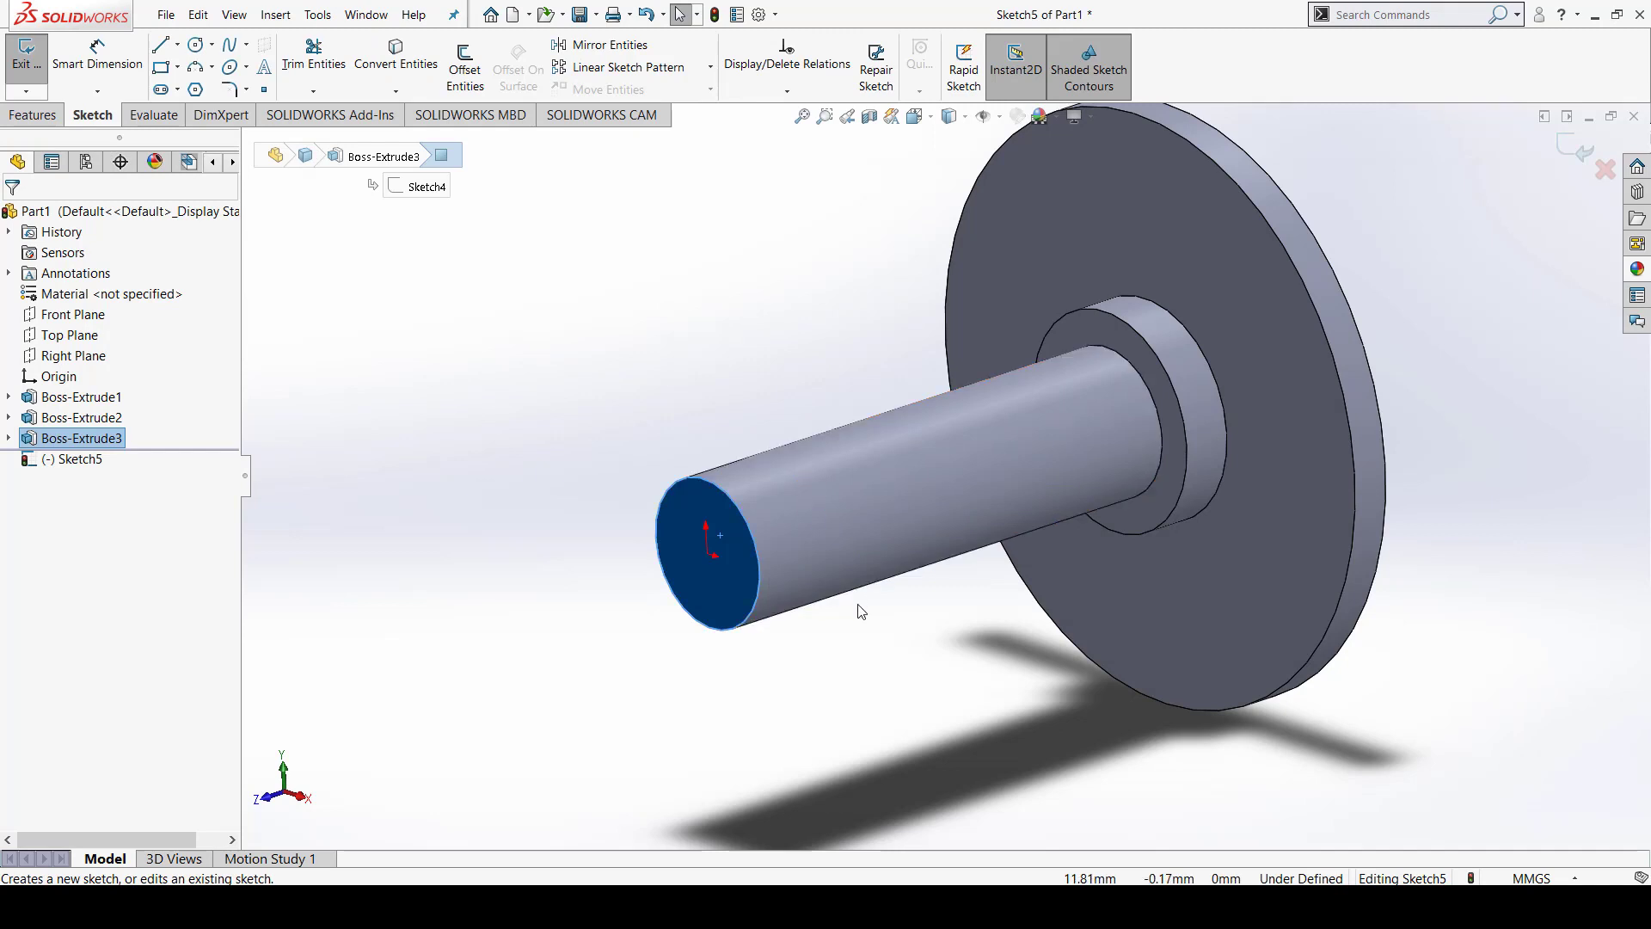
pyautogui.hotkey('ctrl', '8')
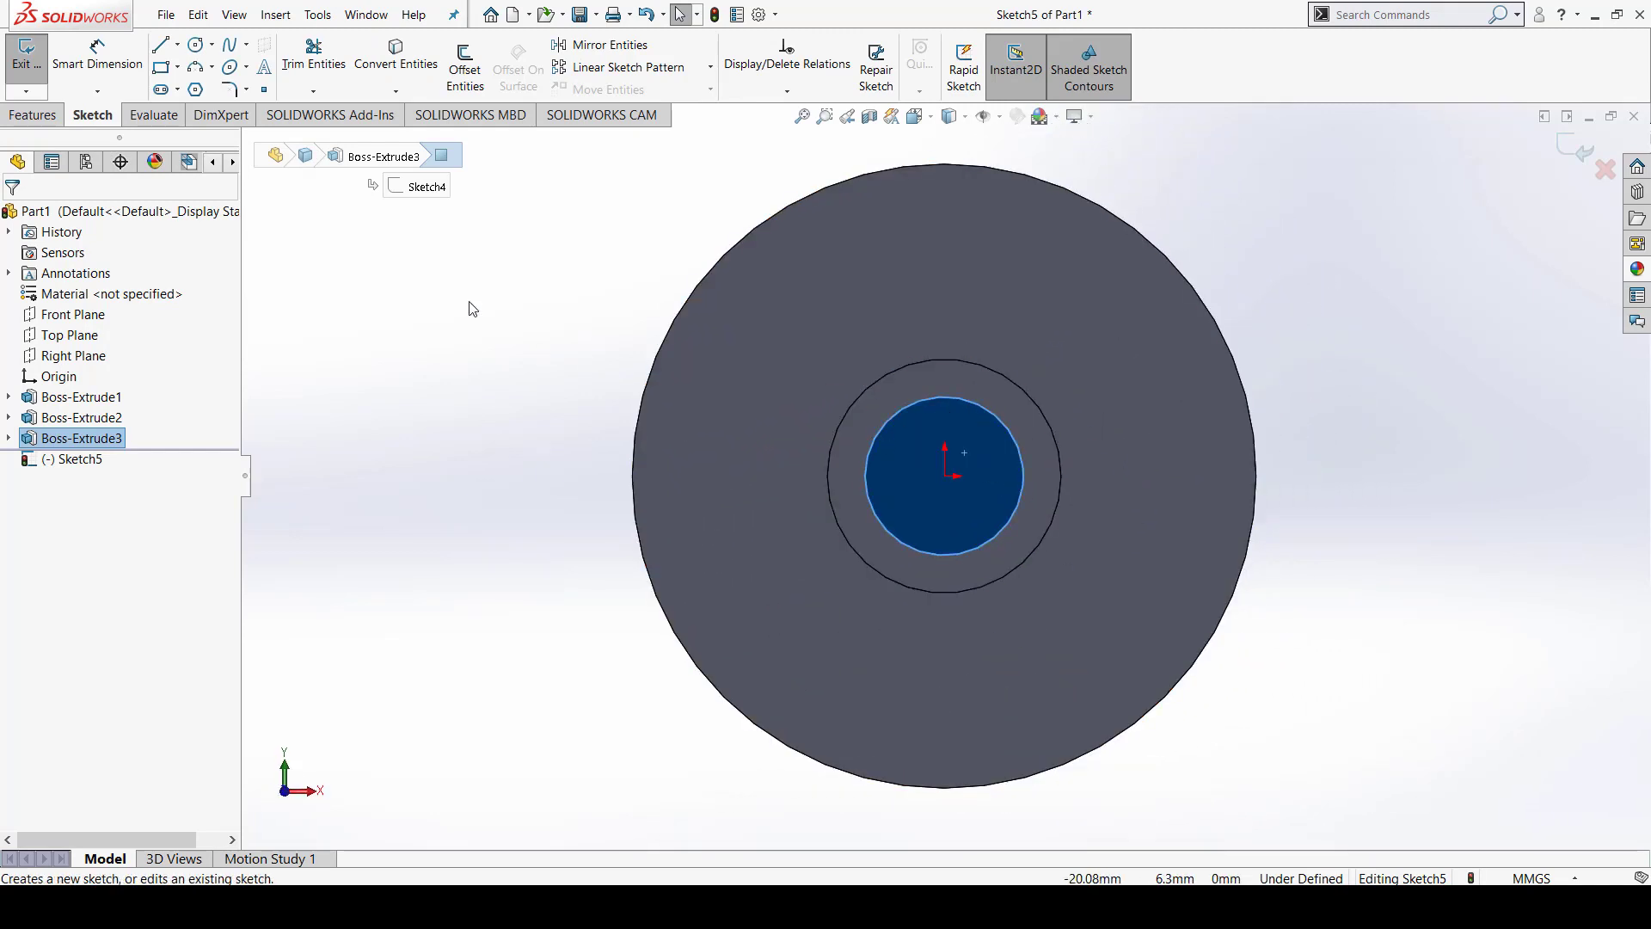
# Draw a centre-point rectangle centred on the top edge of the shaft circle
pyautogui.click(177, 67)
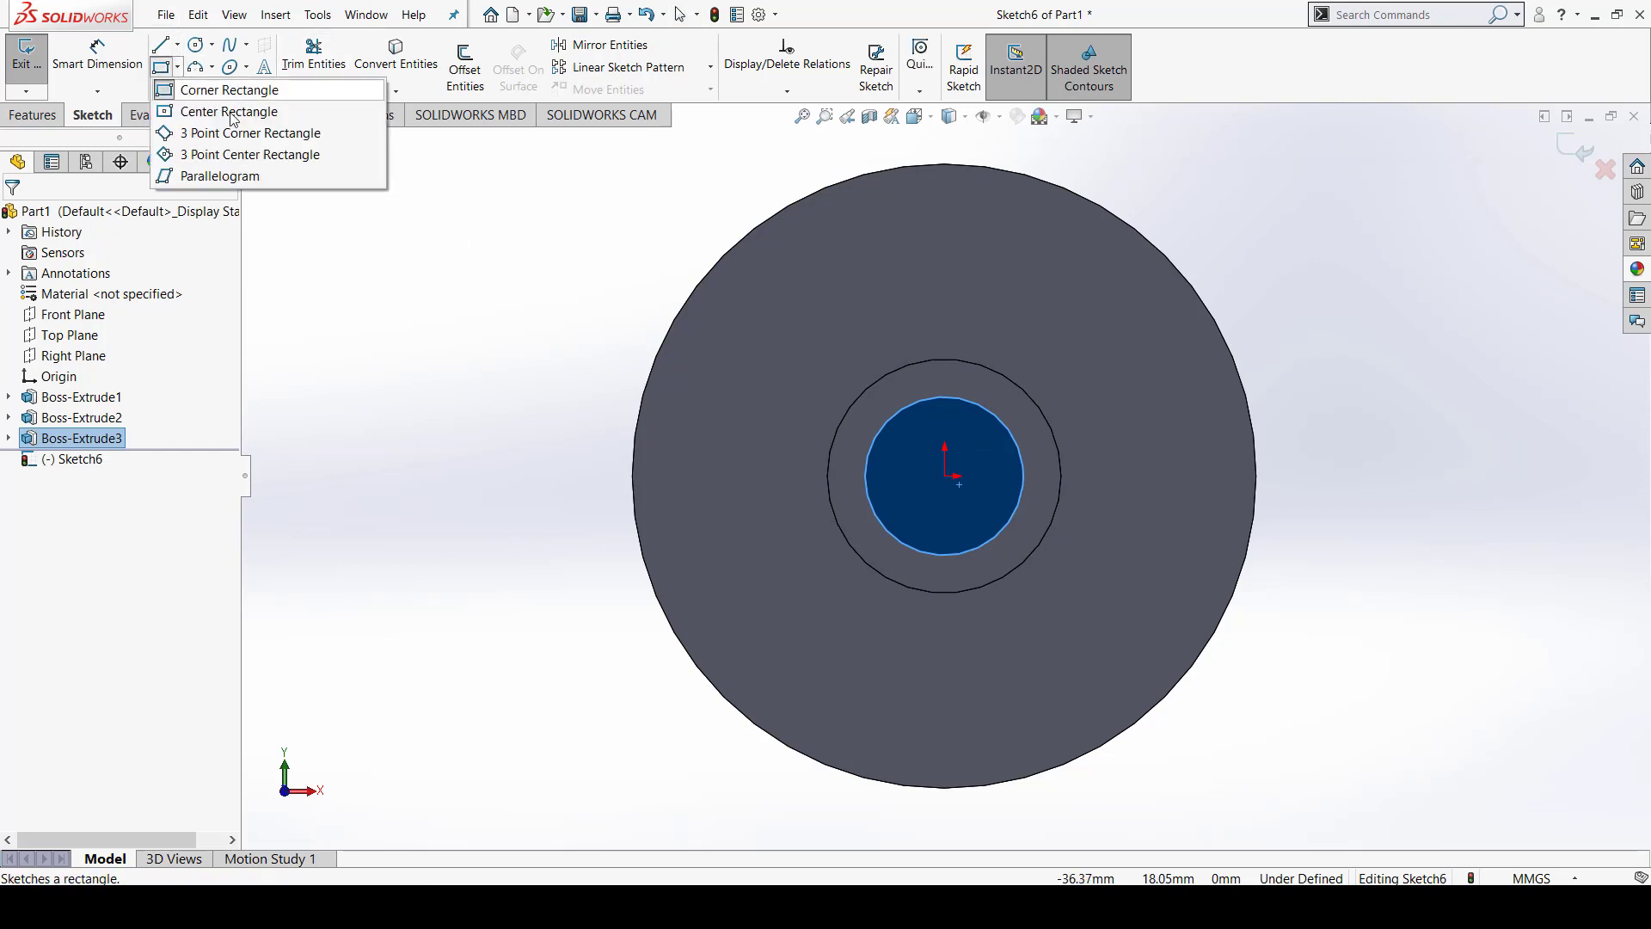
pyautogui.click(224, 110)
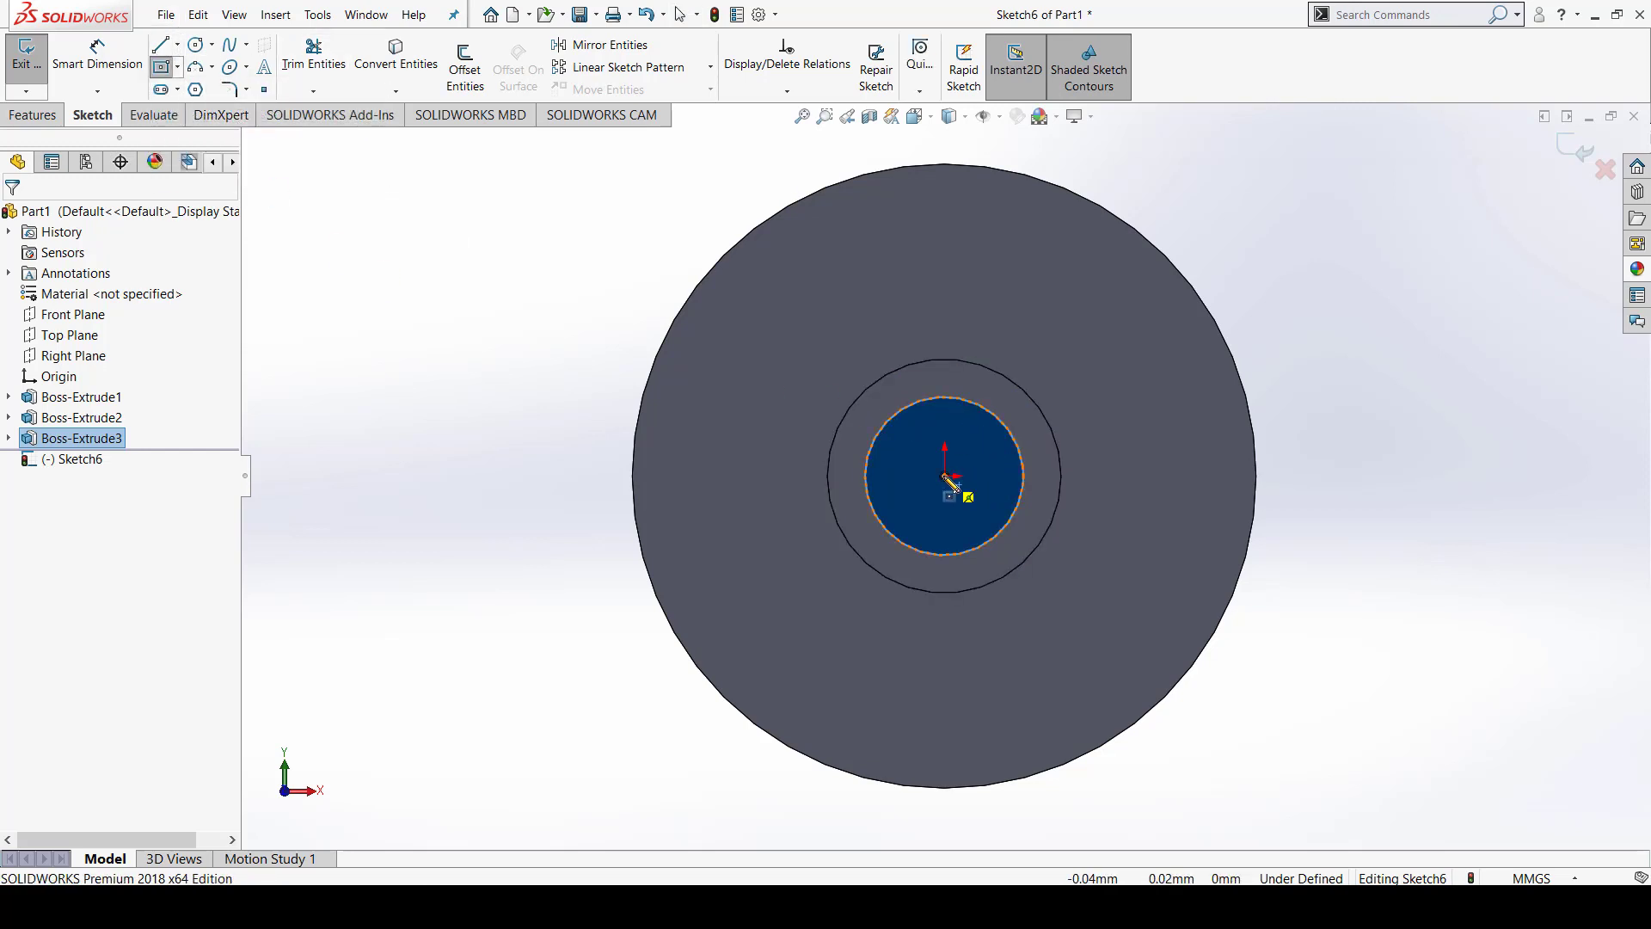
pyautogui.click(946, 399)
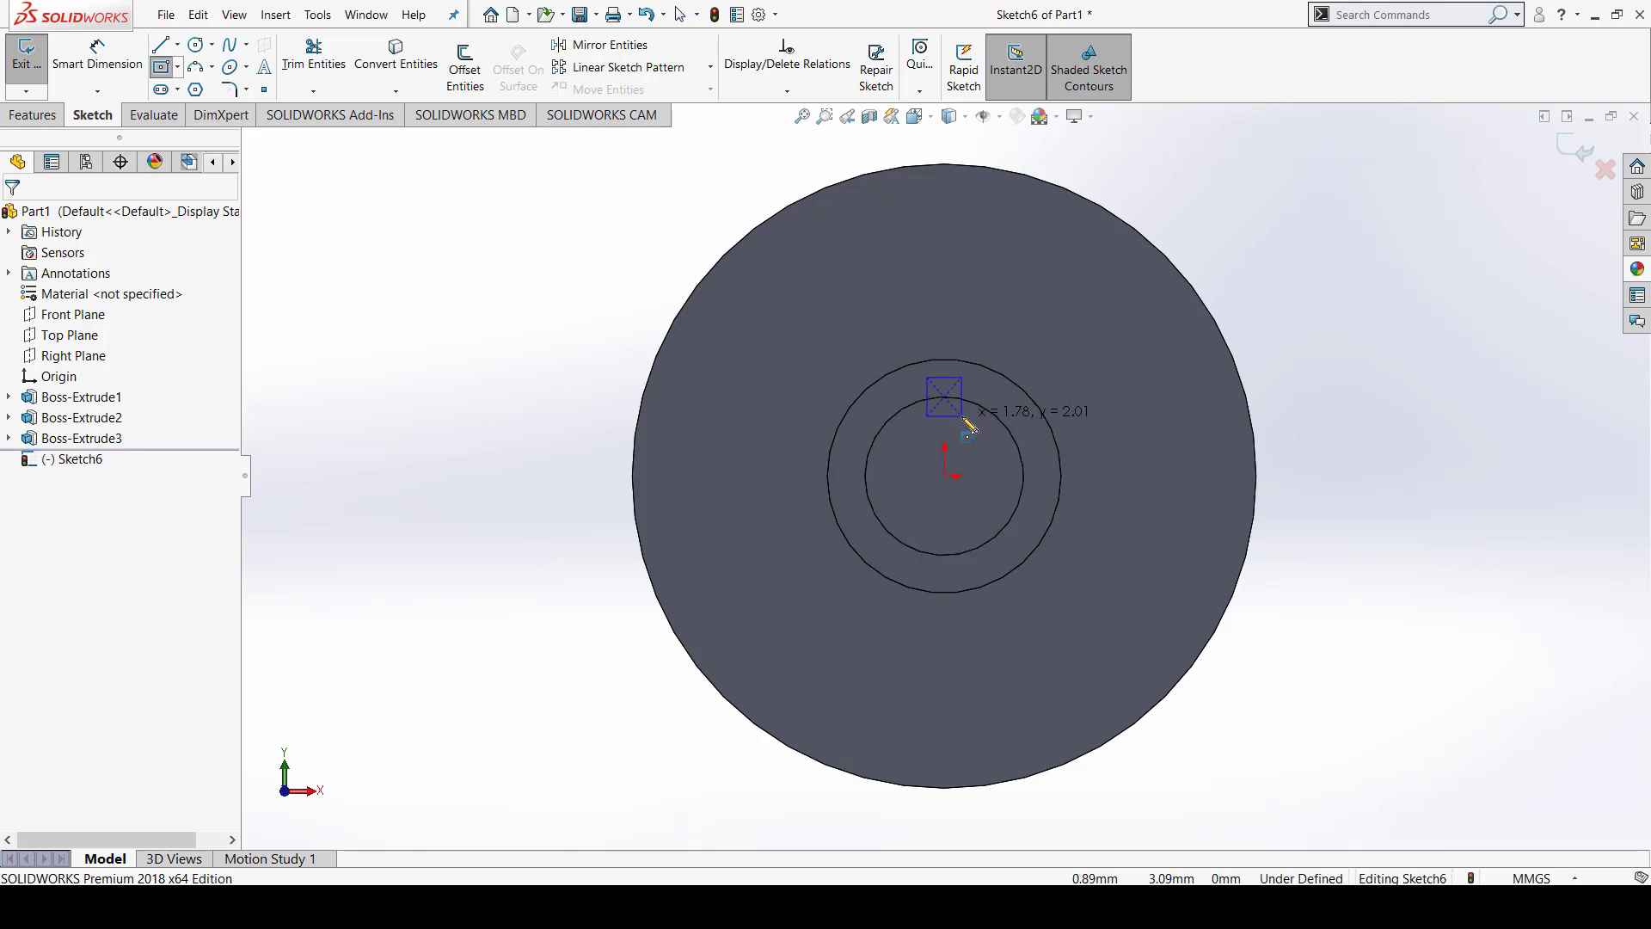
pyautogui.click(965, 420)
pyautogui.scroll(-5, 971, 421)
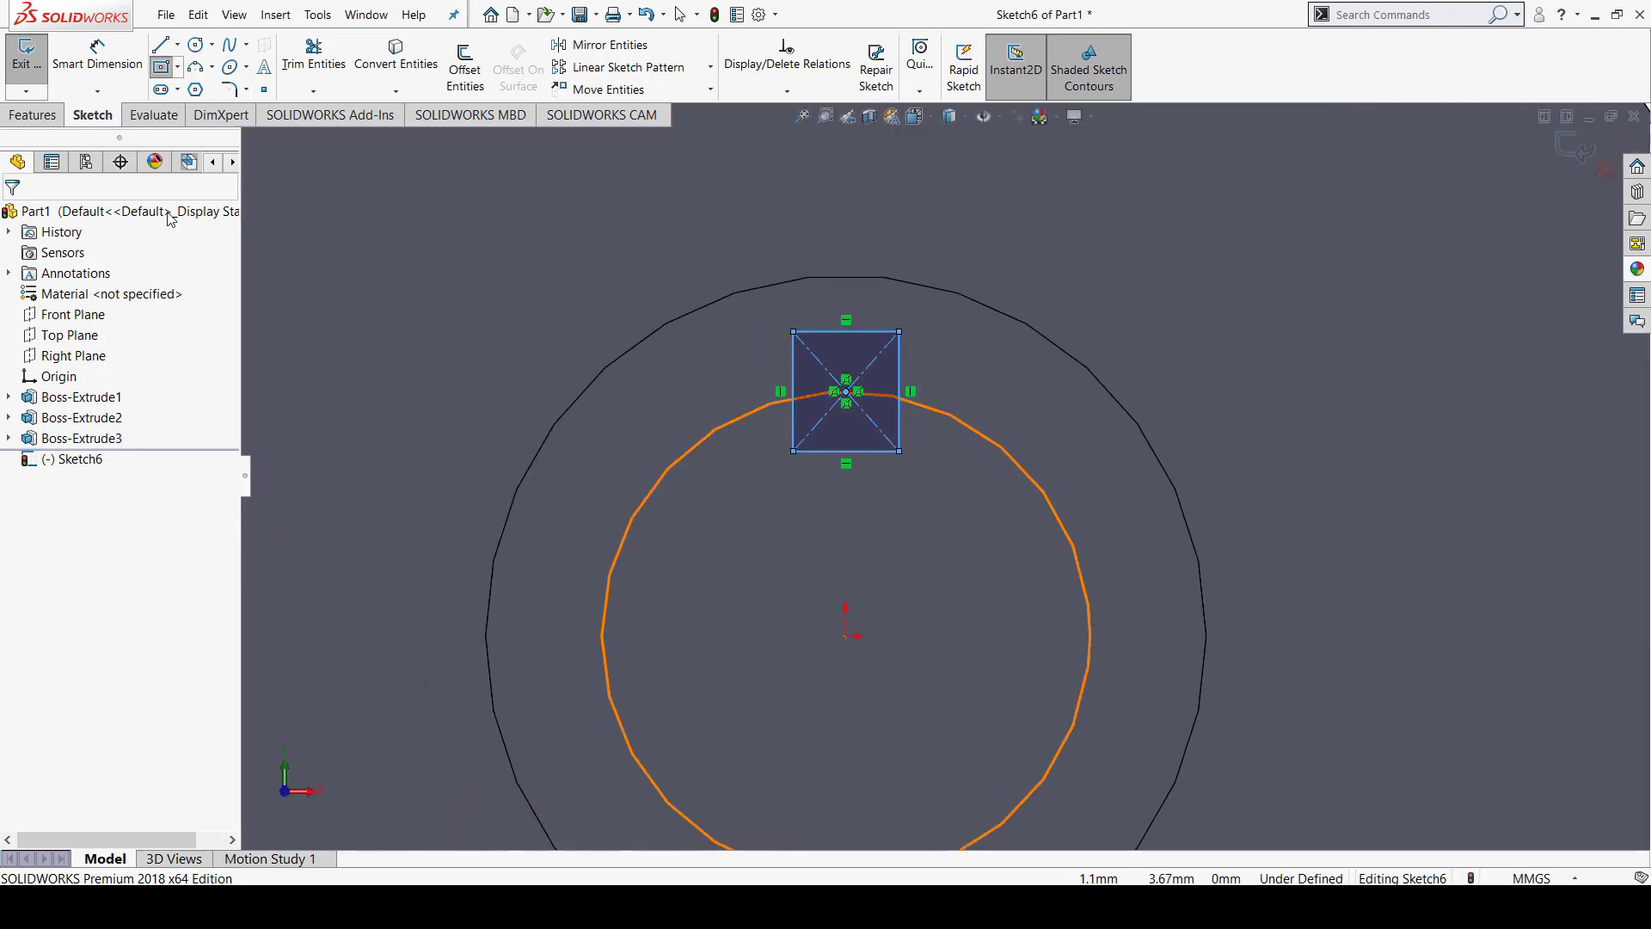
# Dimension the keyway rectangle 1.30 wide by 2.60 tall
pyautogui.click(98, 66)
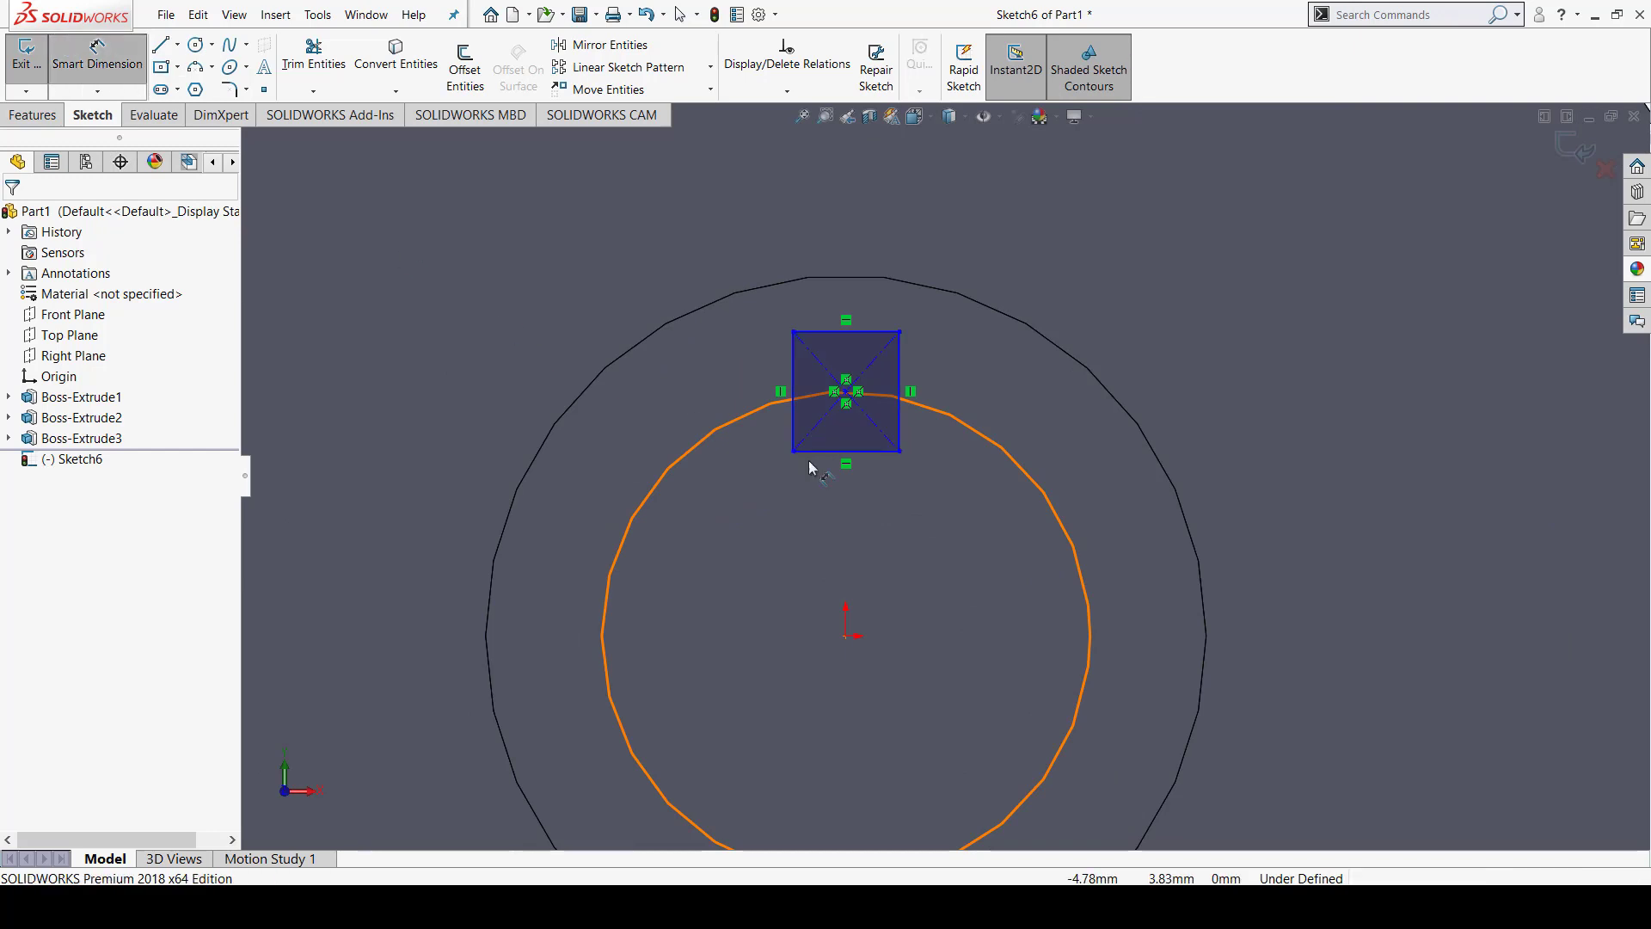
pyautogui.click(869, 450)
pyautogui.click(873, 482)
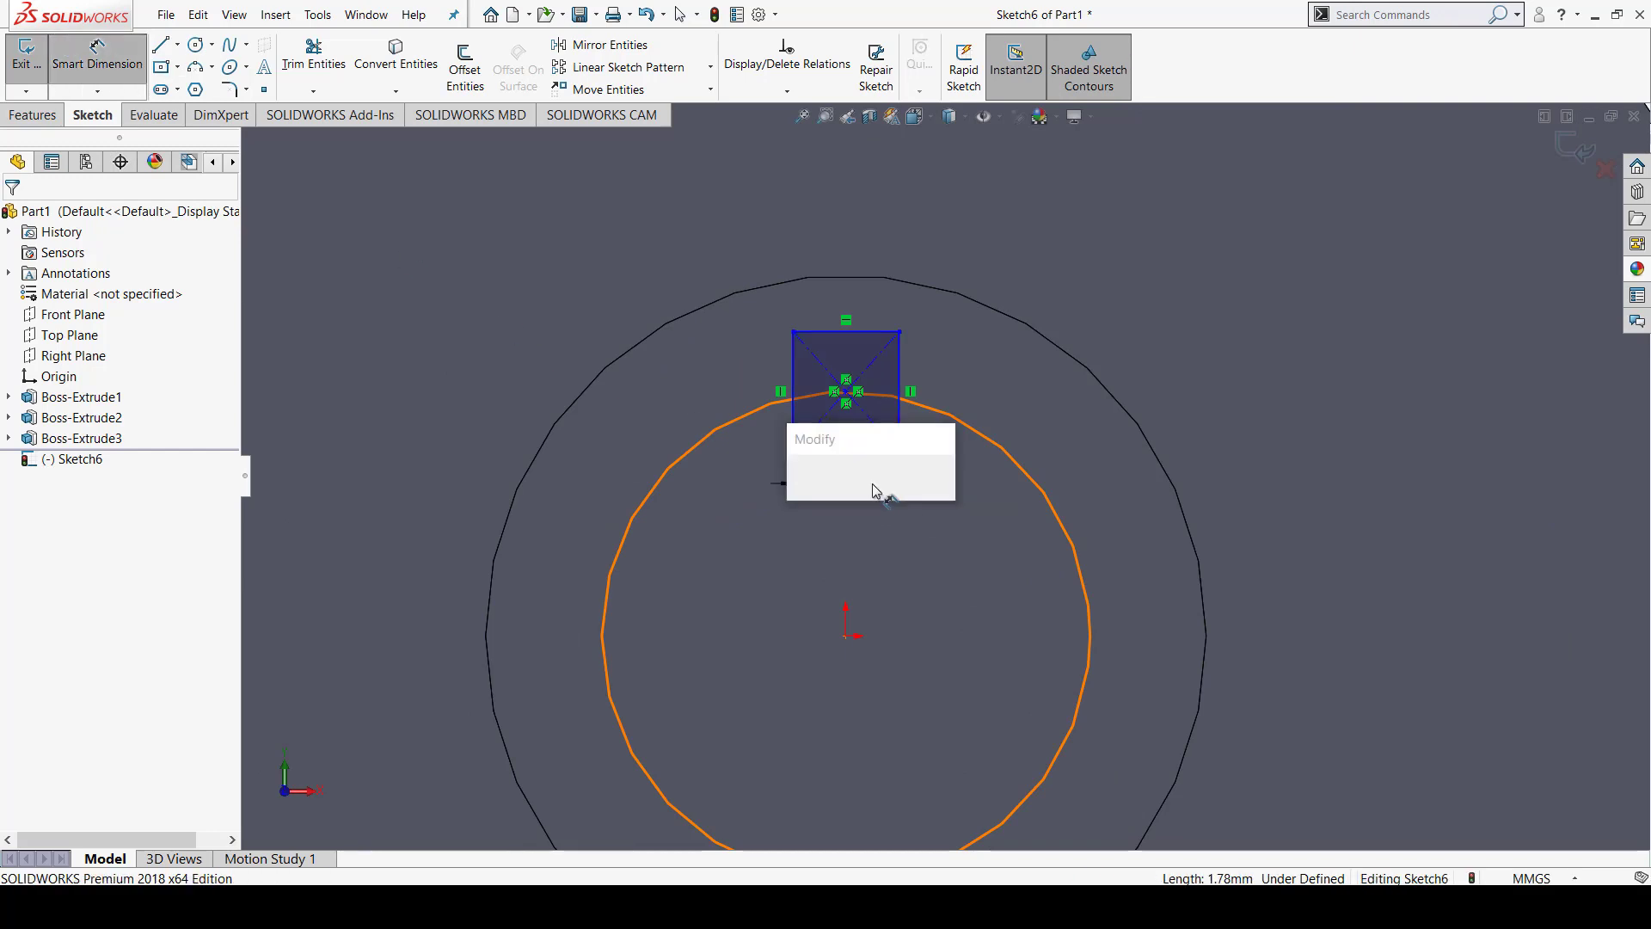
pyautogui.write('1,')
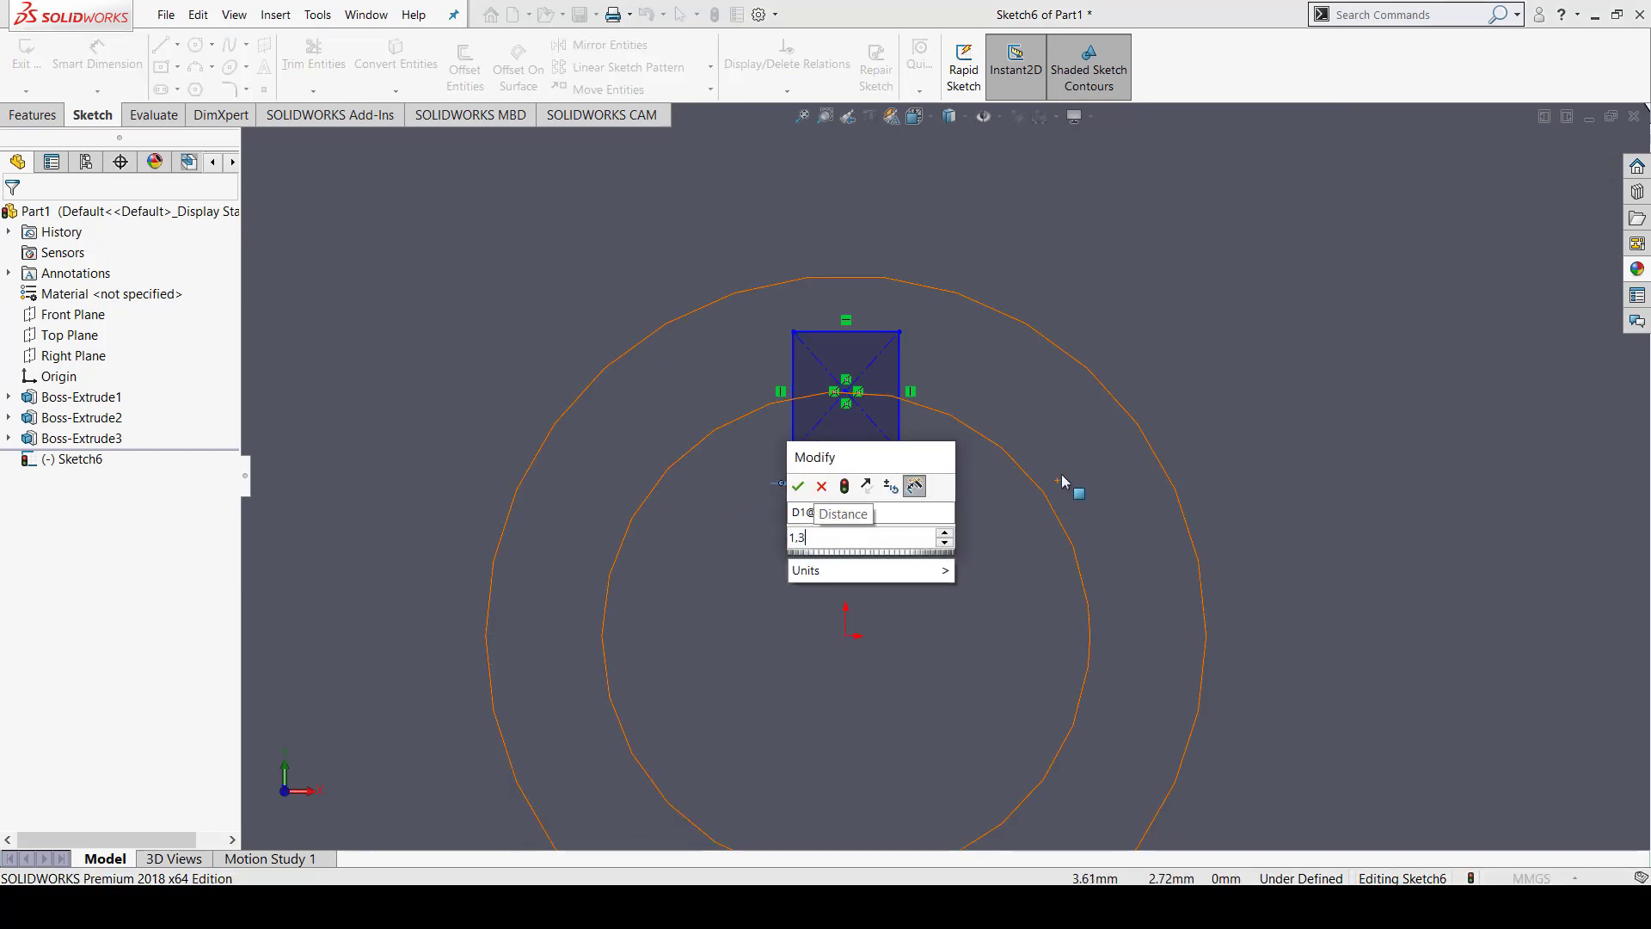
pyautogui.write('3')
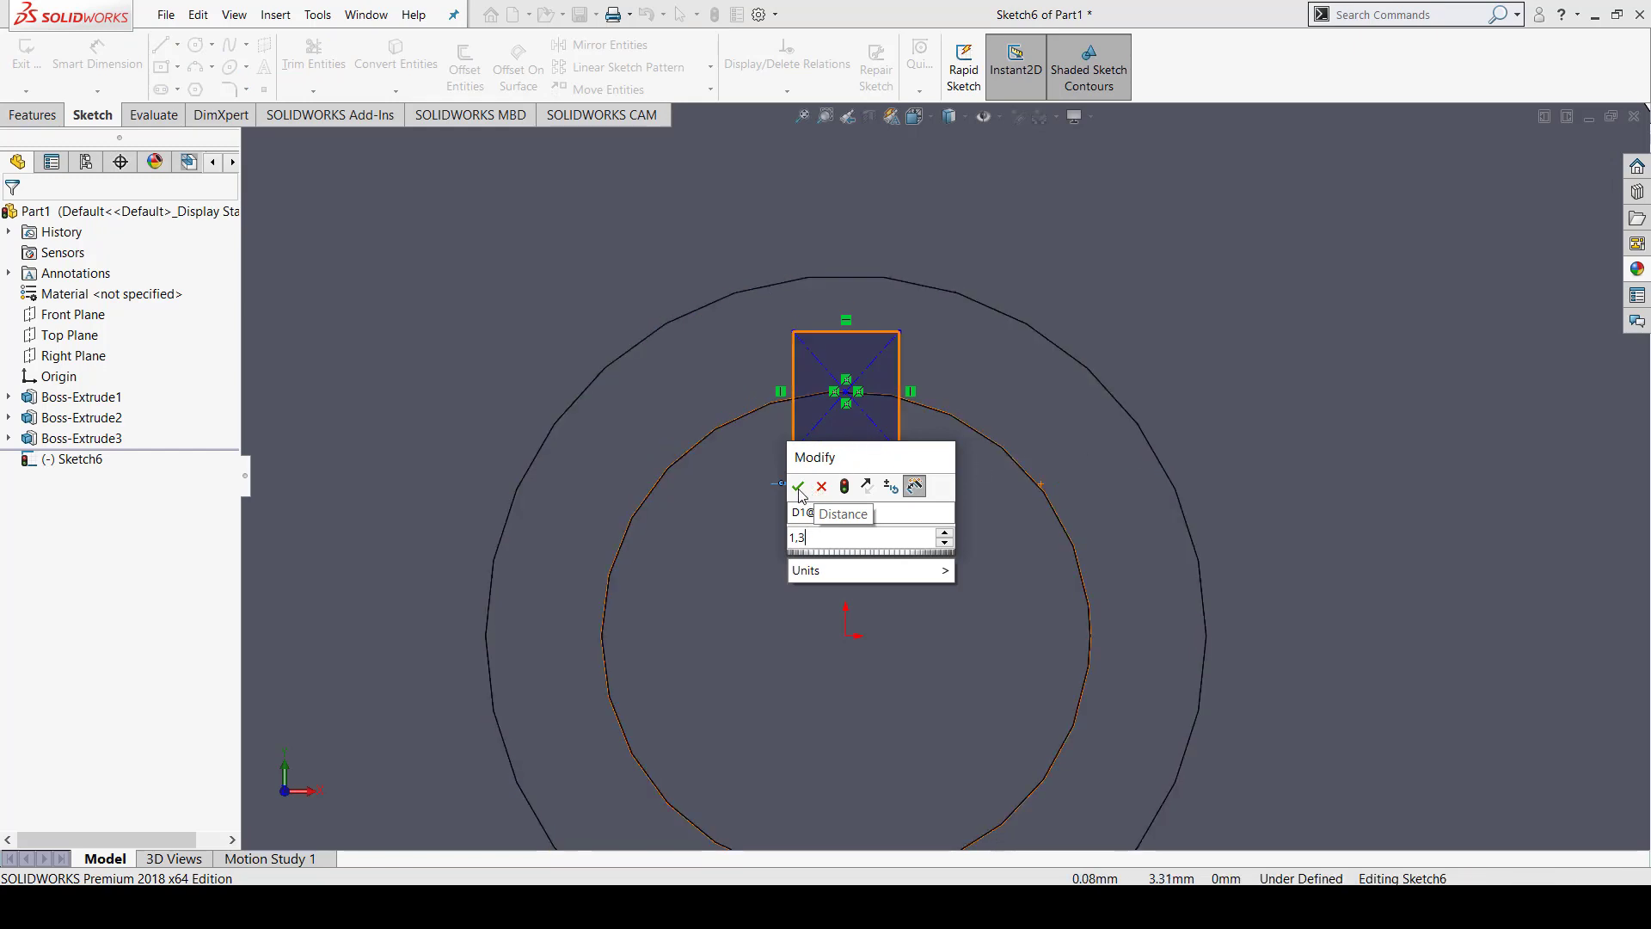
pyautogui.press('Return')
pyautogui.click(886, 426)
pyautogui.click(930, 384)
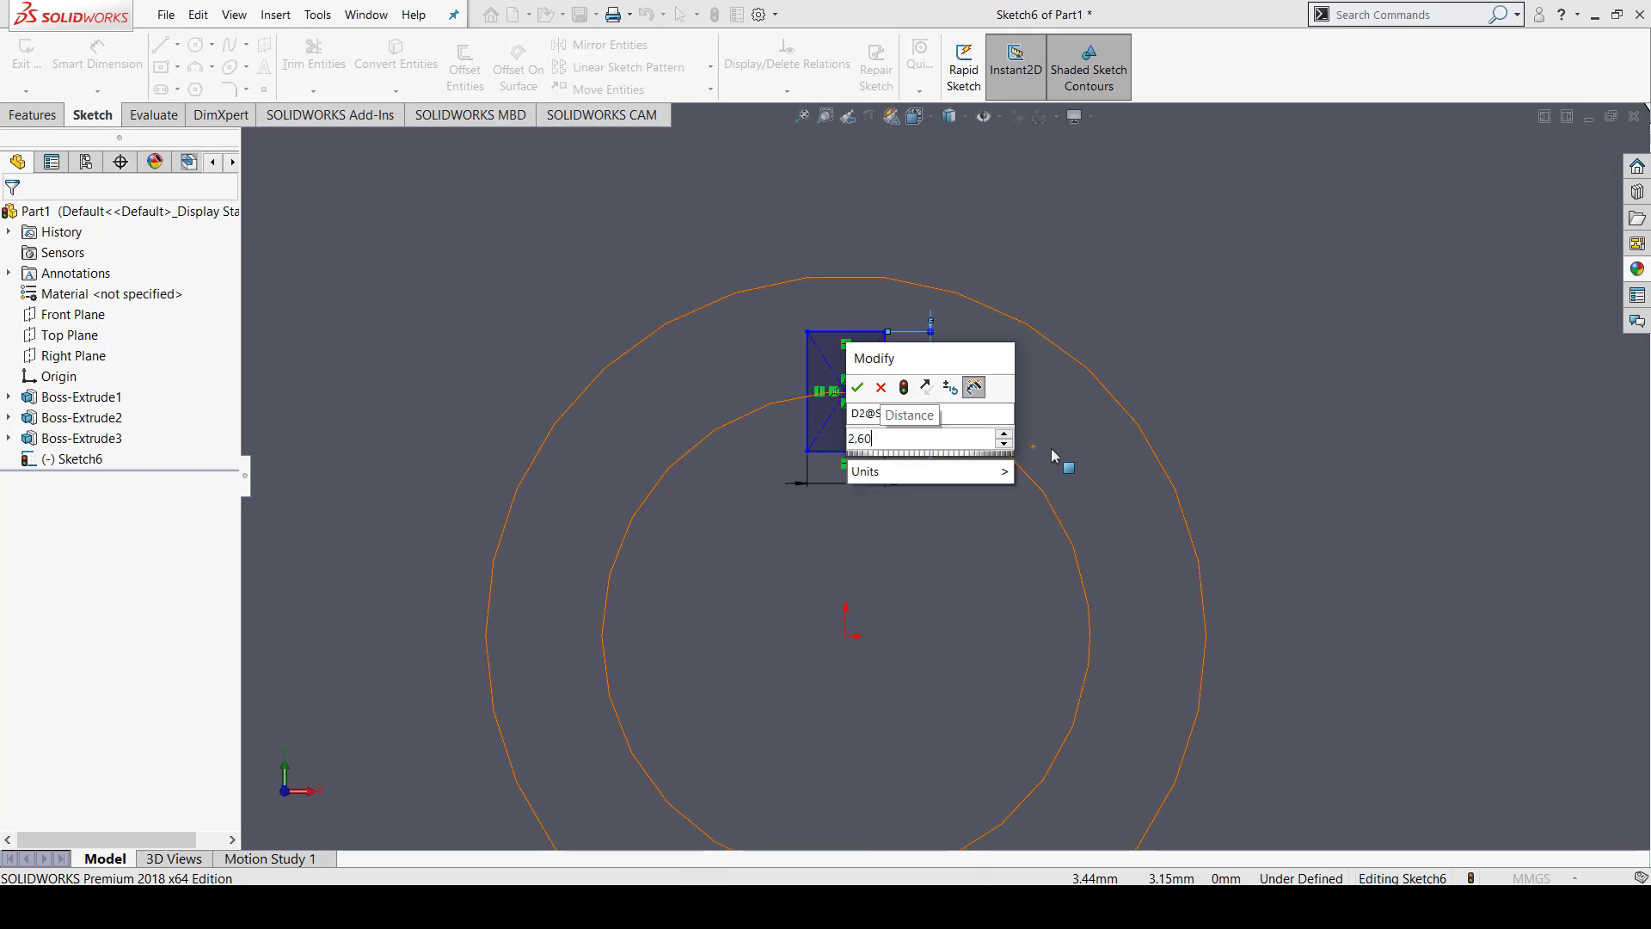
pyautogui.press('Return')
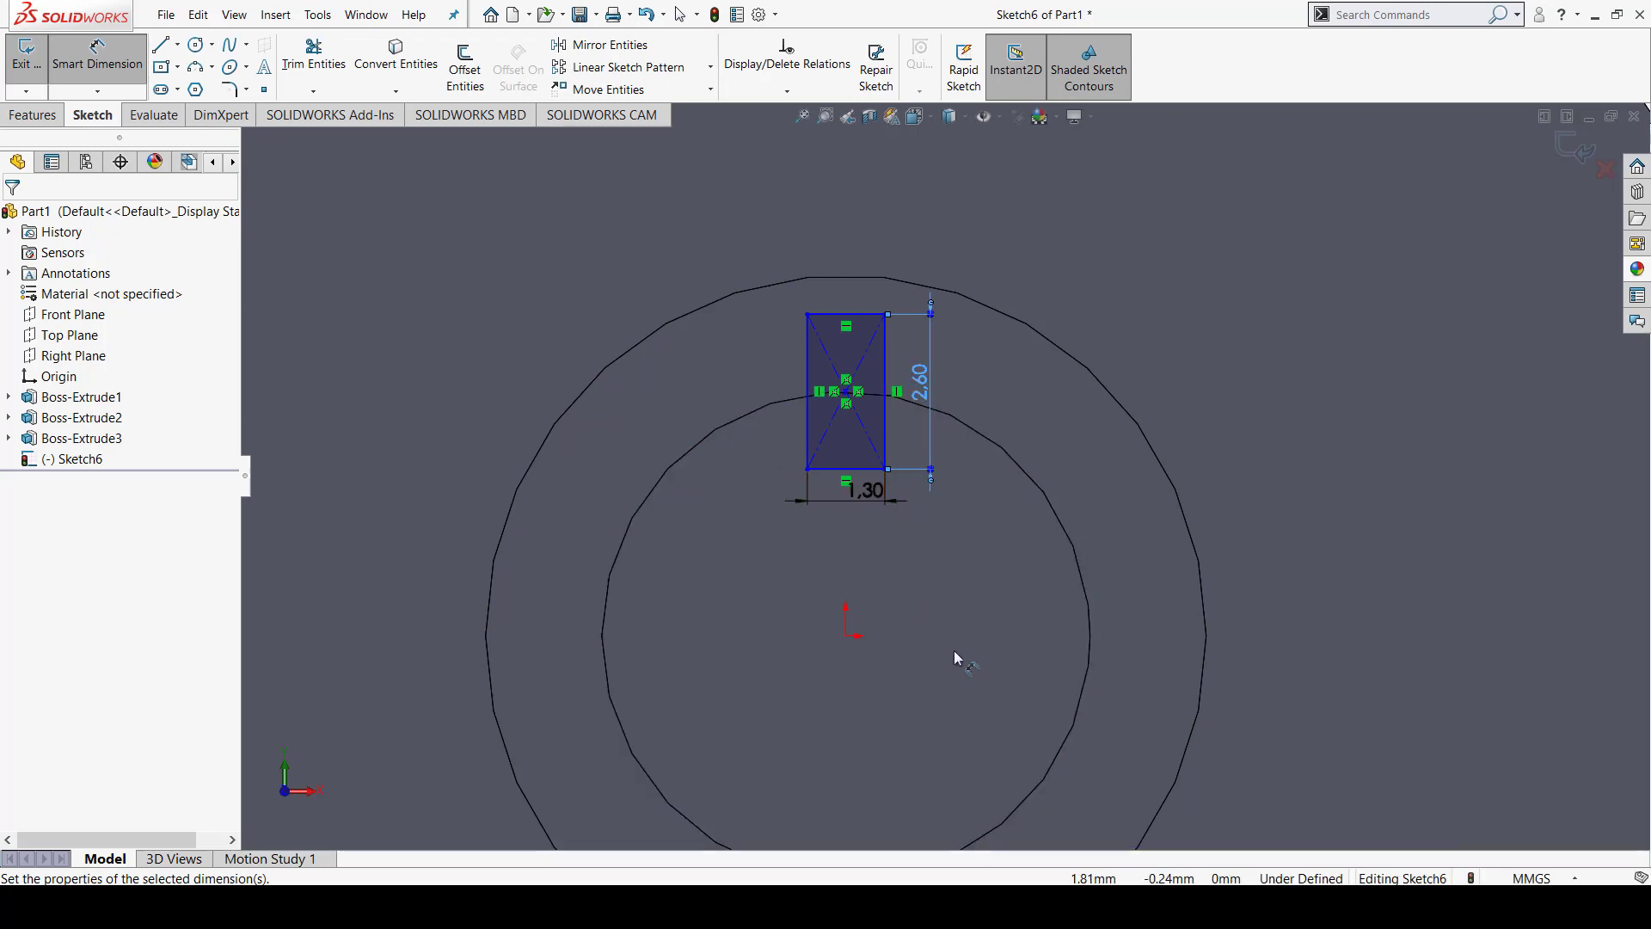
pyautogui.moveTo(954, 652); pyautogui.dragTo(856, 737, button='middle')
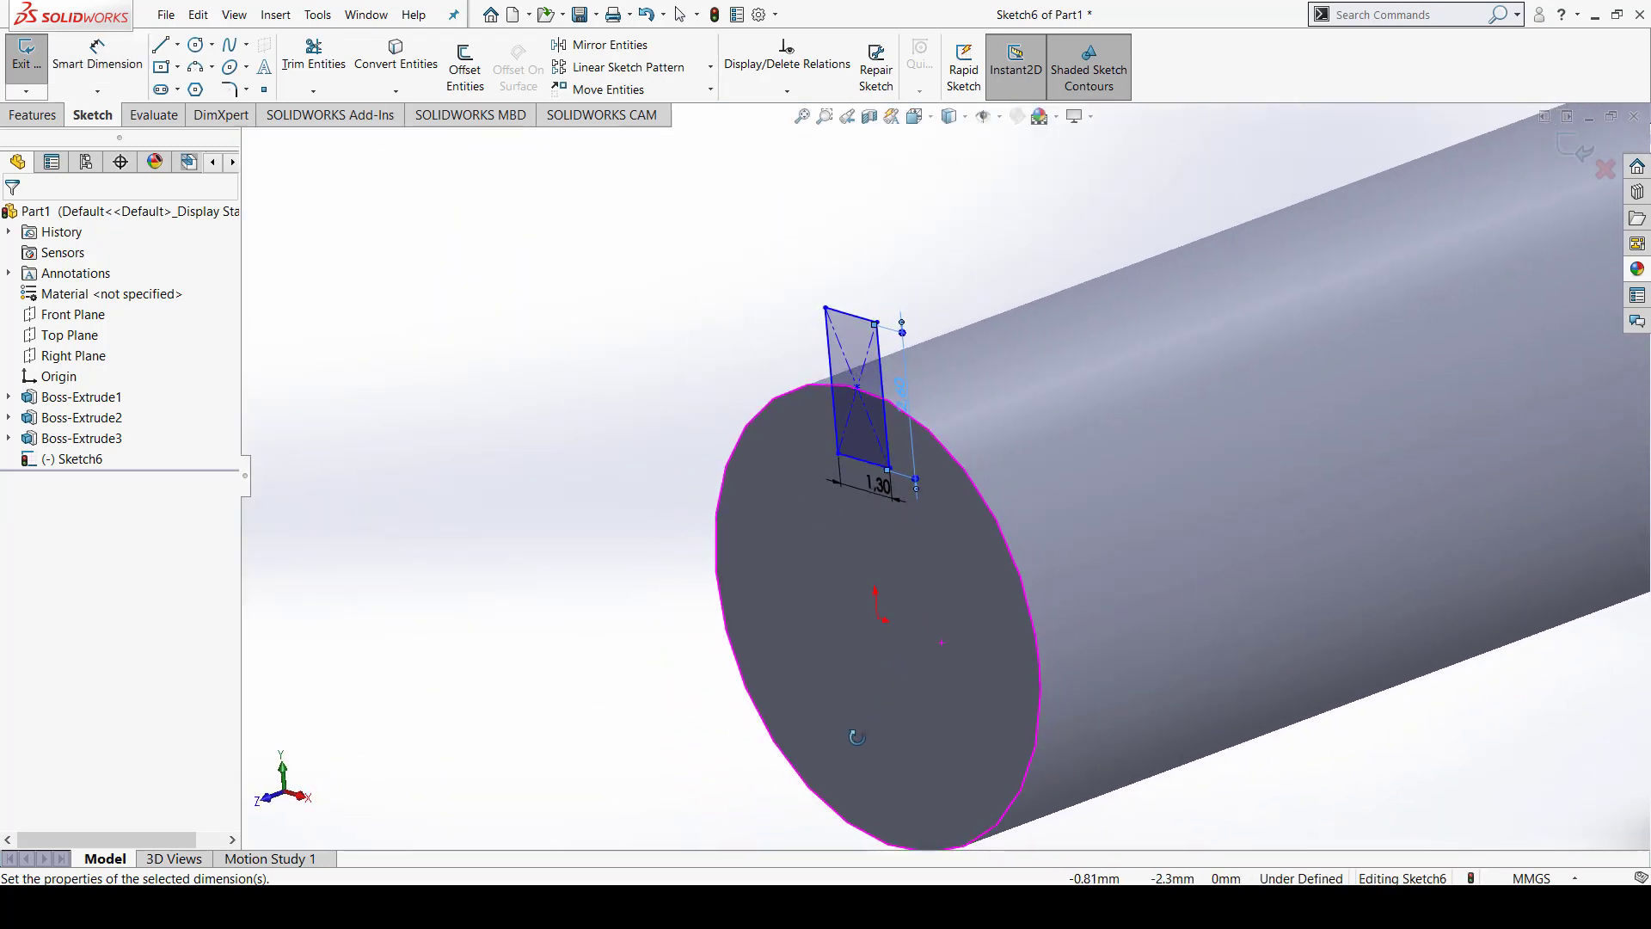
# Preview a blind 27.65 mm extruded cut of the keyway rectangle along the shaft
pyautogui.scroll(3, 968, 489)
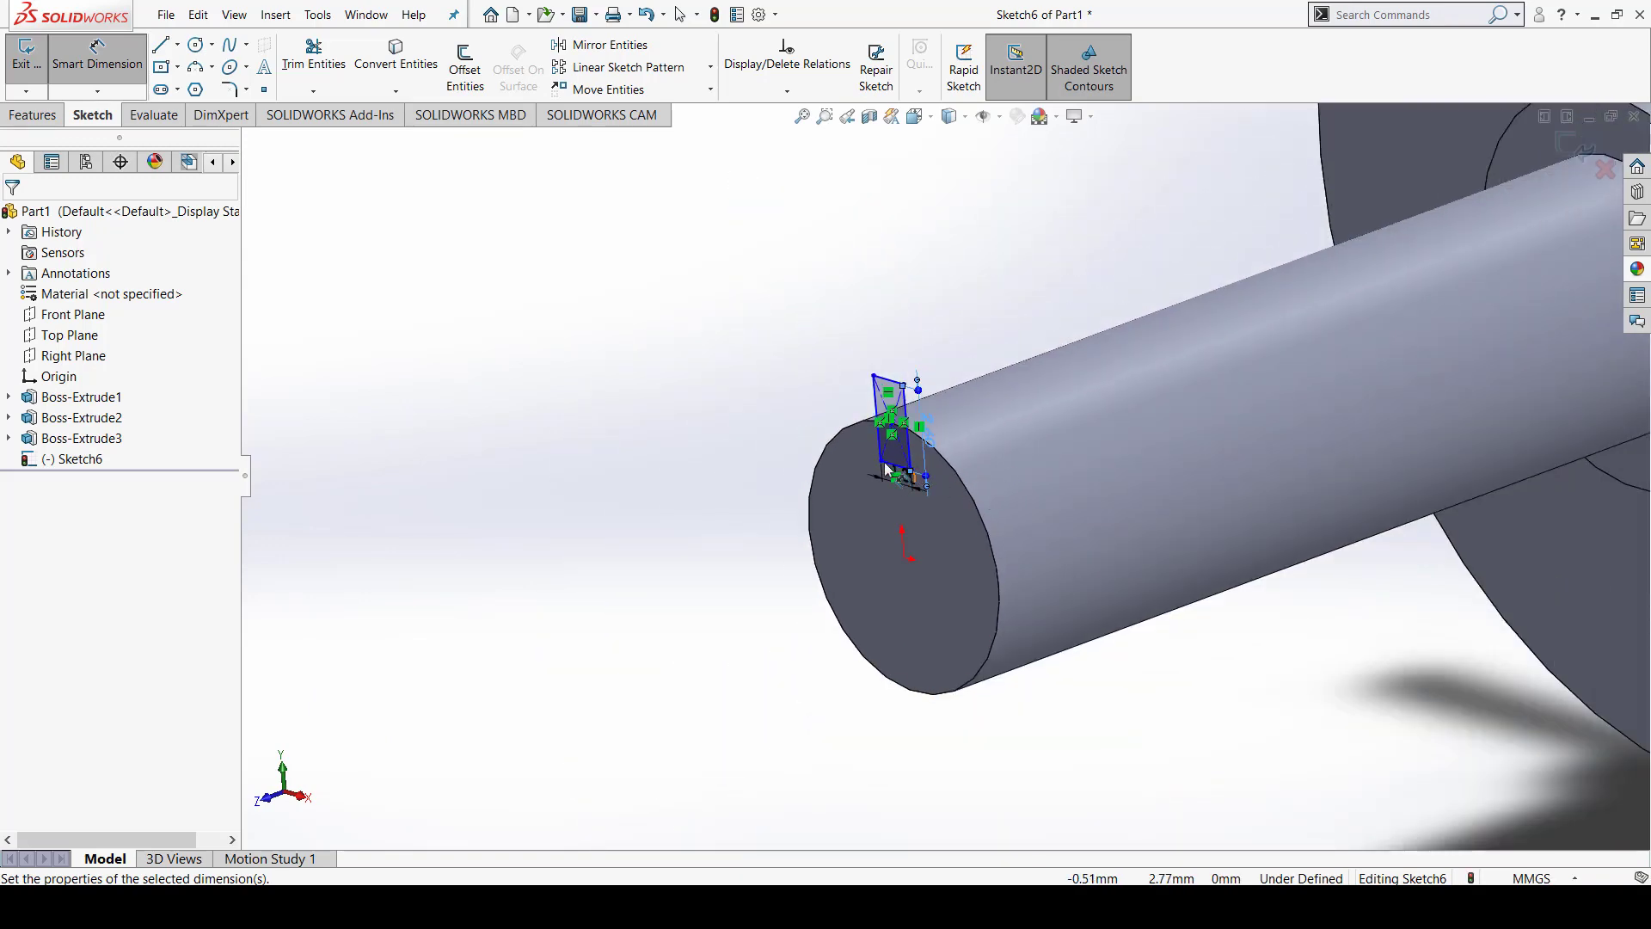
pyautogui.scroll(-3, 1278, 430)
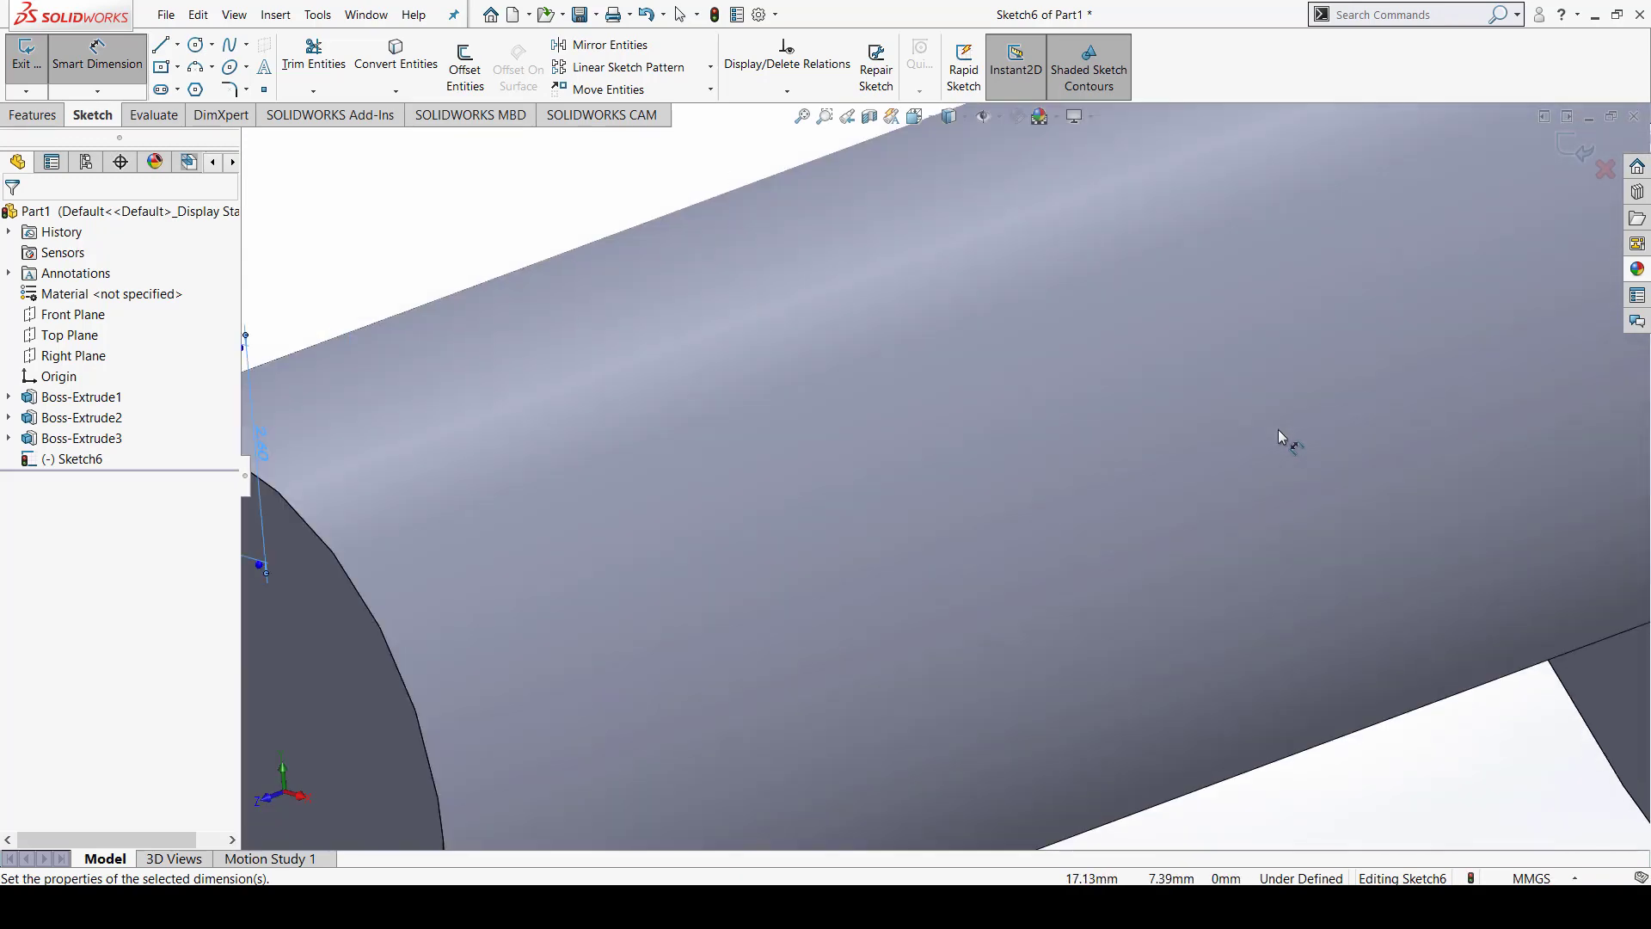
pyautogui.scroll(3, 1280, 420)
pyautogui.scroll(-1, 1280, 419)
pyautogui.scroll(1, 1213, 461)
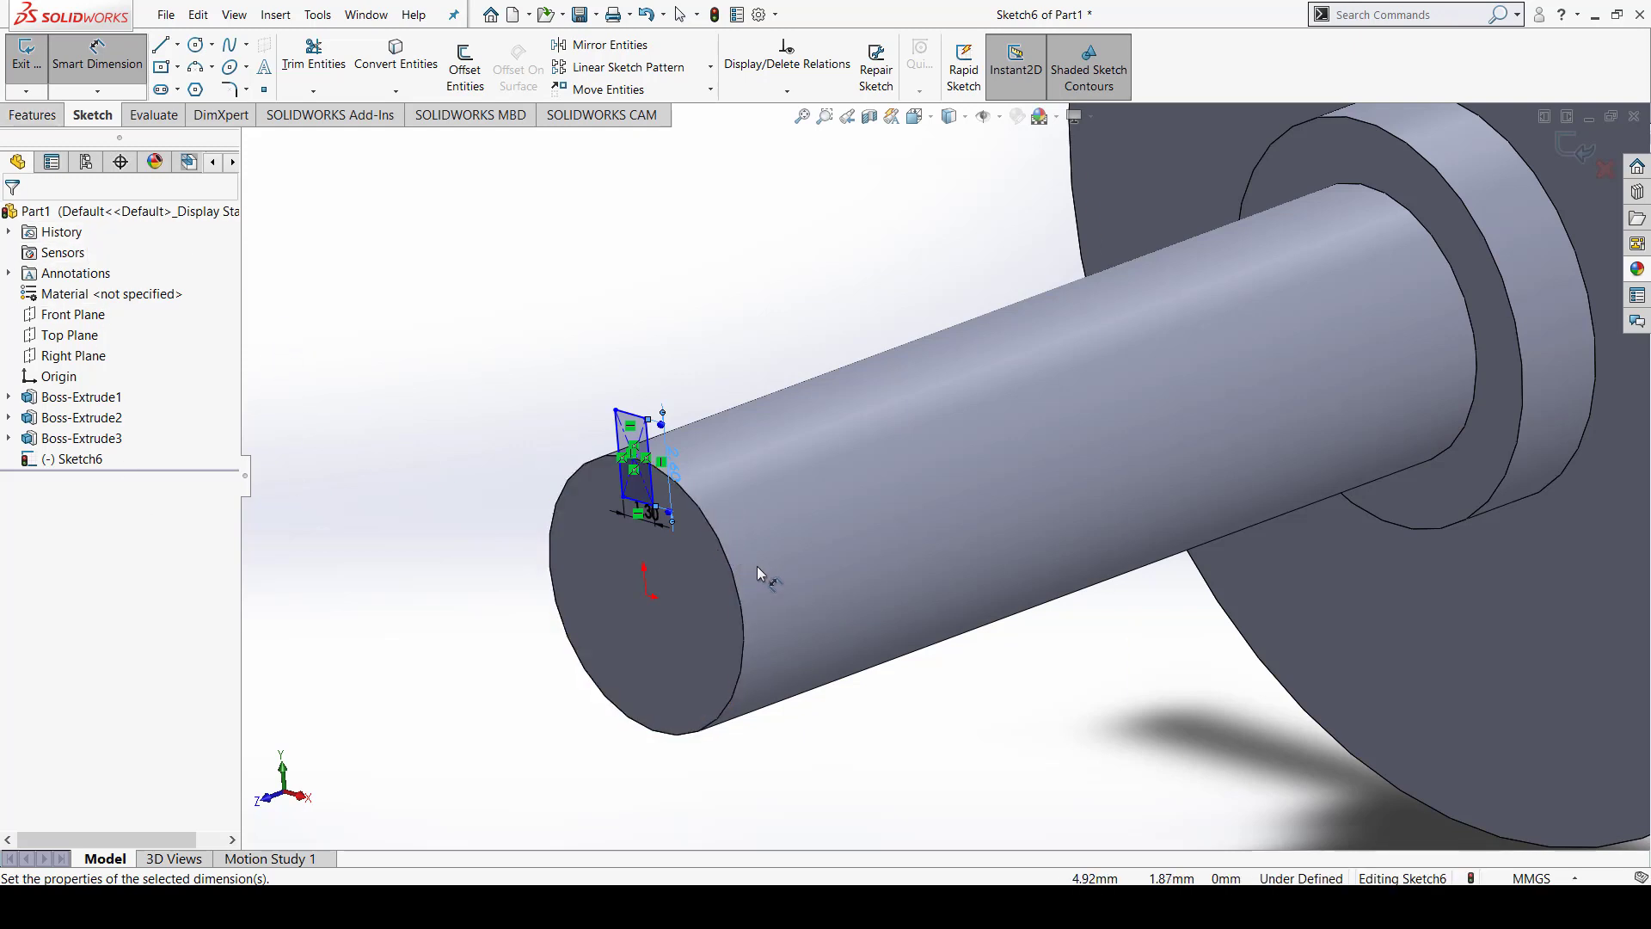
pyautogui.click(32, 115)
pyautogui.click(305, 85)
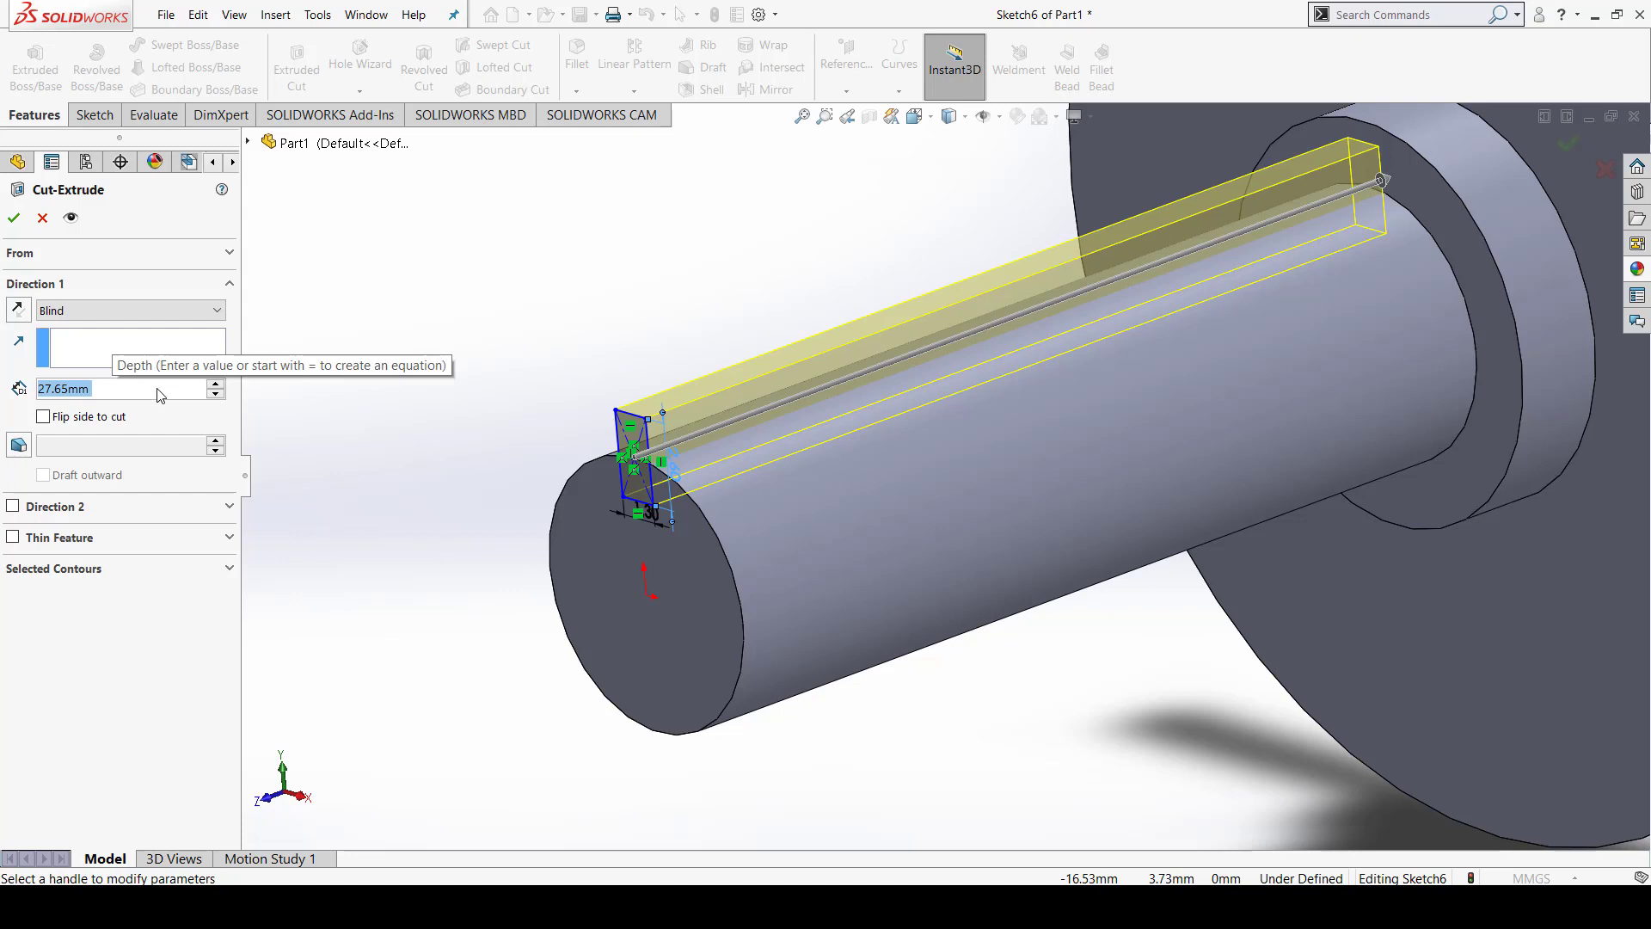
# Cut the keyway slot 15 mm deep as Cut-Extrude1 and orbit to inspect it
pyautogui.write('15')
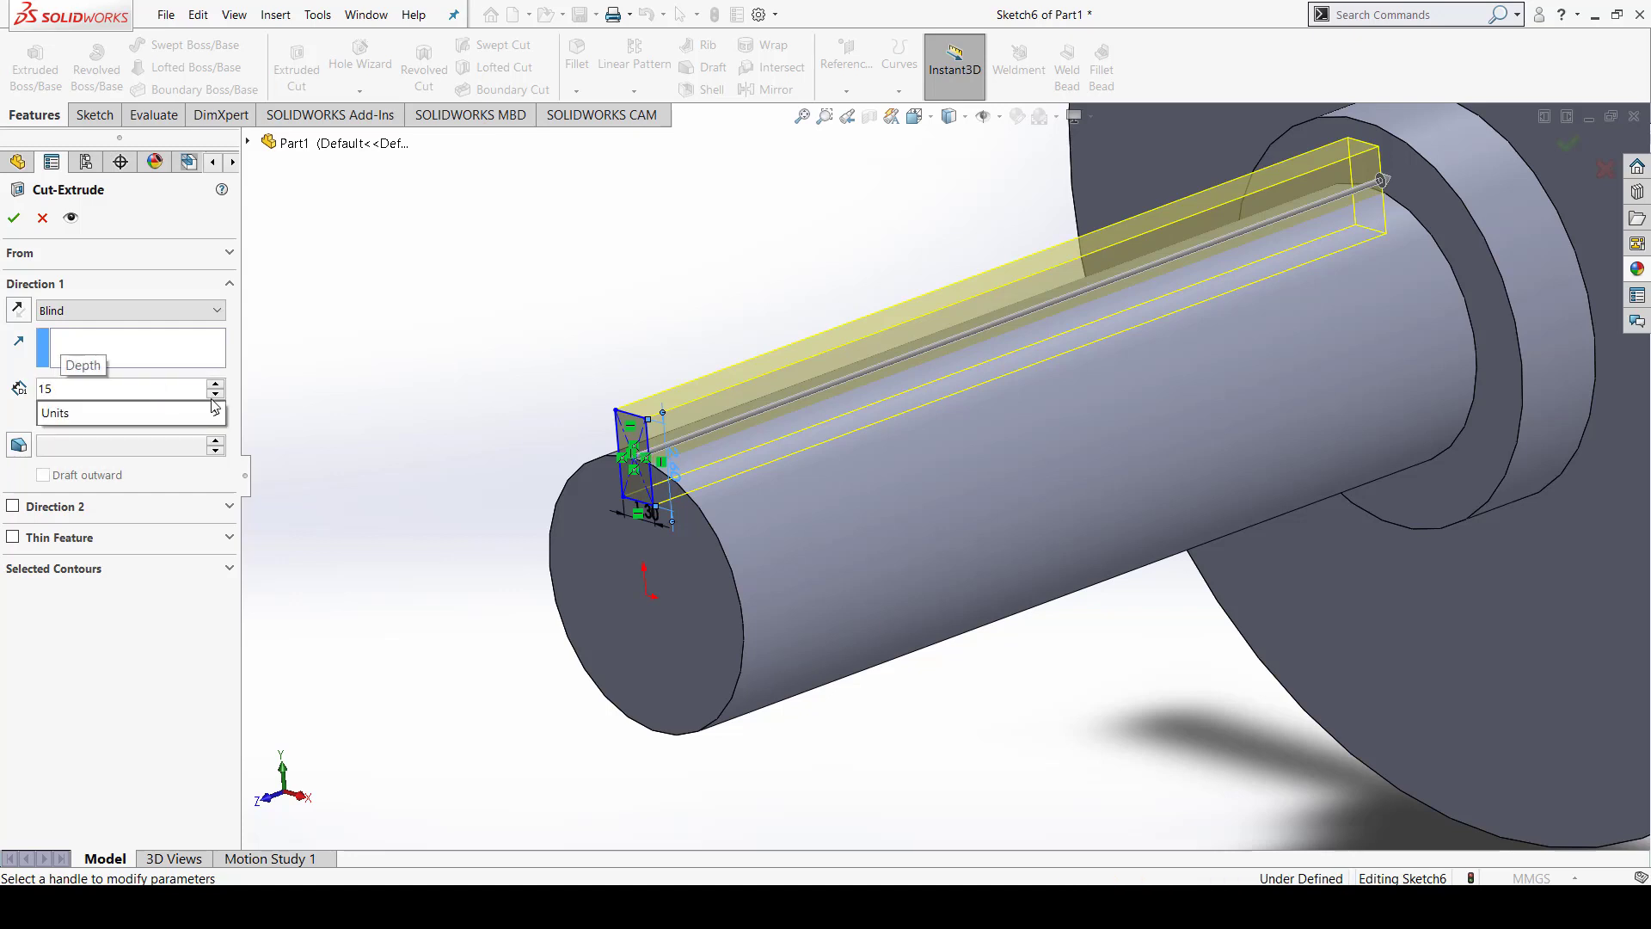
pyautogui.press('Return')
pyautogui.click(15, 219)
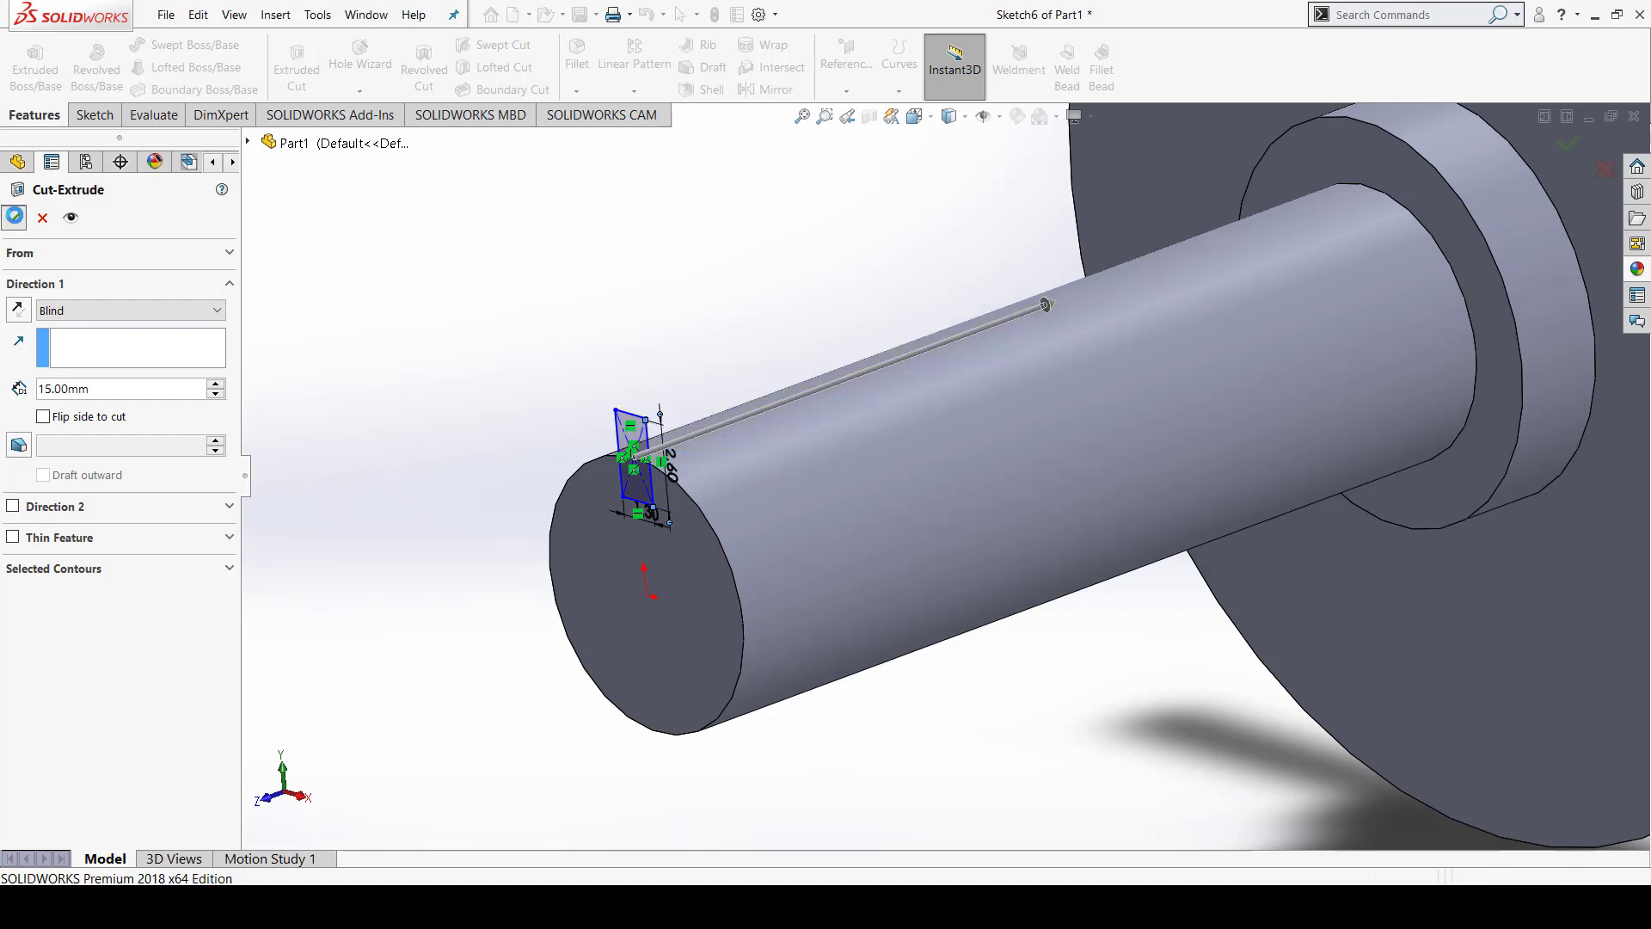
pyautogui.moveTo(976, 700)
pyautogui.mouseDown(button='middle')
pyautogui.moveTo(1069, 730)
pyautogui.moveTo(1075, 815)
pyautogui.moveTo(1072, 756)
pyautogui.moveTo(1059, 782)
pyautogui.moveTo(1070, 757)
pyautogui.moveTo(1437, 704)
pyautogui.moveTo(1415, 737)
pyautogui.mouseUp(button='middle')
pyautogui.scroll(3, 1437, 703)
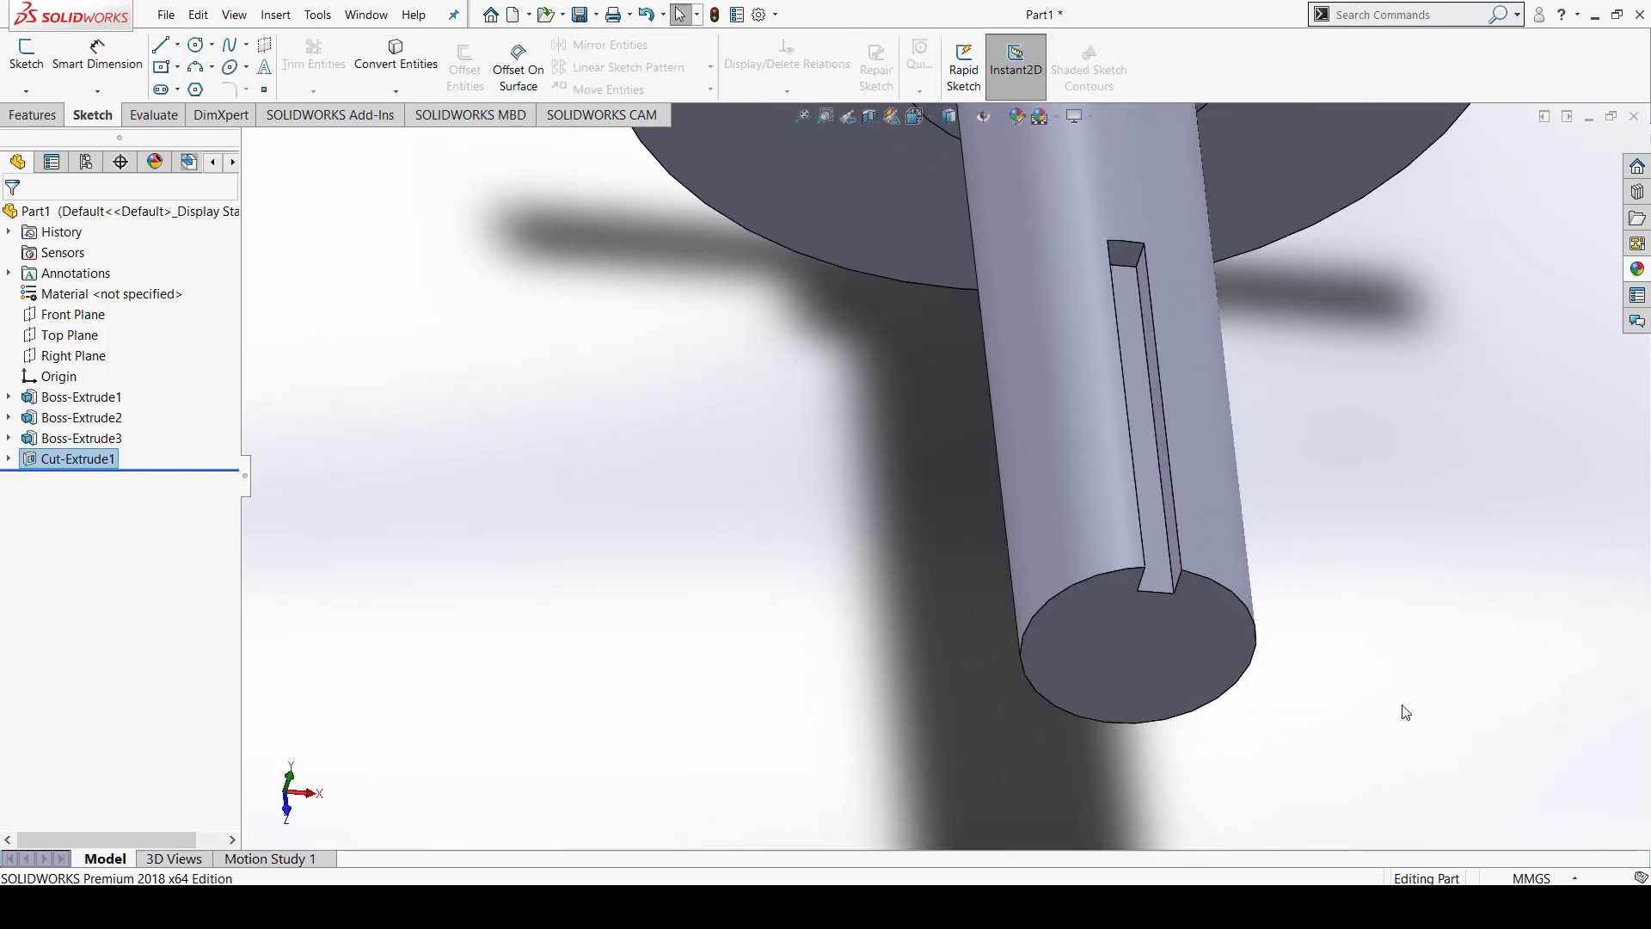
# Zoom and orbit until the disc's flat back face is visible, then select it
pyautogui.scroll(2, 1151, 572)
pyautogui.moveTo(1151, 572)
pyautogui.mouseDown(button='middle')
pyautogui.moveTo(925, 472)
pyautogui.moveTo(885, 696)
pyautogui.moveTo(1169, 782)
pyautogui.moveTo(1122, 799)
pyautogui.moveTo(1186, 843)
pyautogui.moveTo(1170, 876)
pyautogui.mouseUp(button='middle')
pyautogui.scroll(2, 1109, 461)
pyautogui.moveTo(1109, 461)
pyautogui.mouseDown(button='middle')
pyautogui.moveTo(1061, 553)
pyautogui.moveTo(1073, 564)
pyautogui.moveTo(1180, 491)
pyautogui.moveTo(928, 674)
pyautogui.moveTo(943, 358)
pyautogui.mouseUp(button='middle')
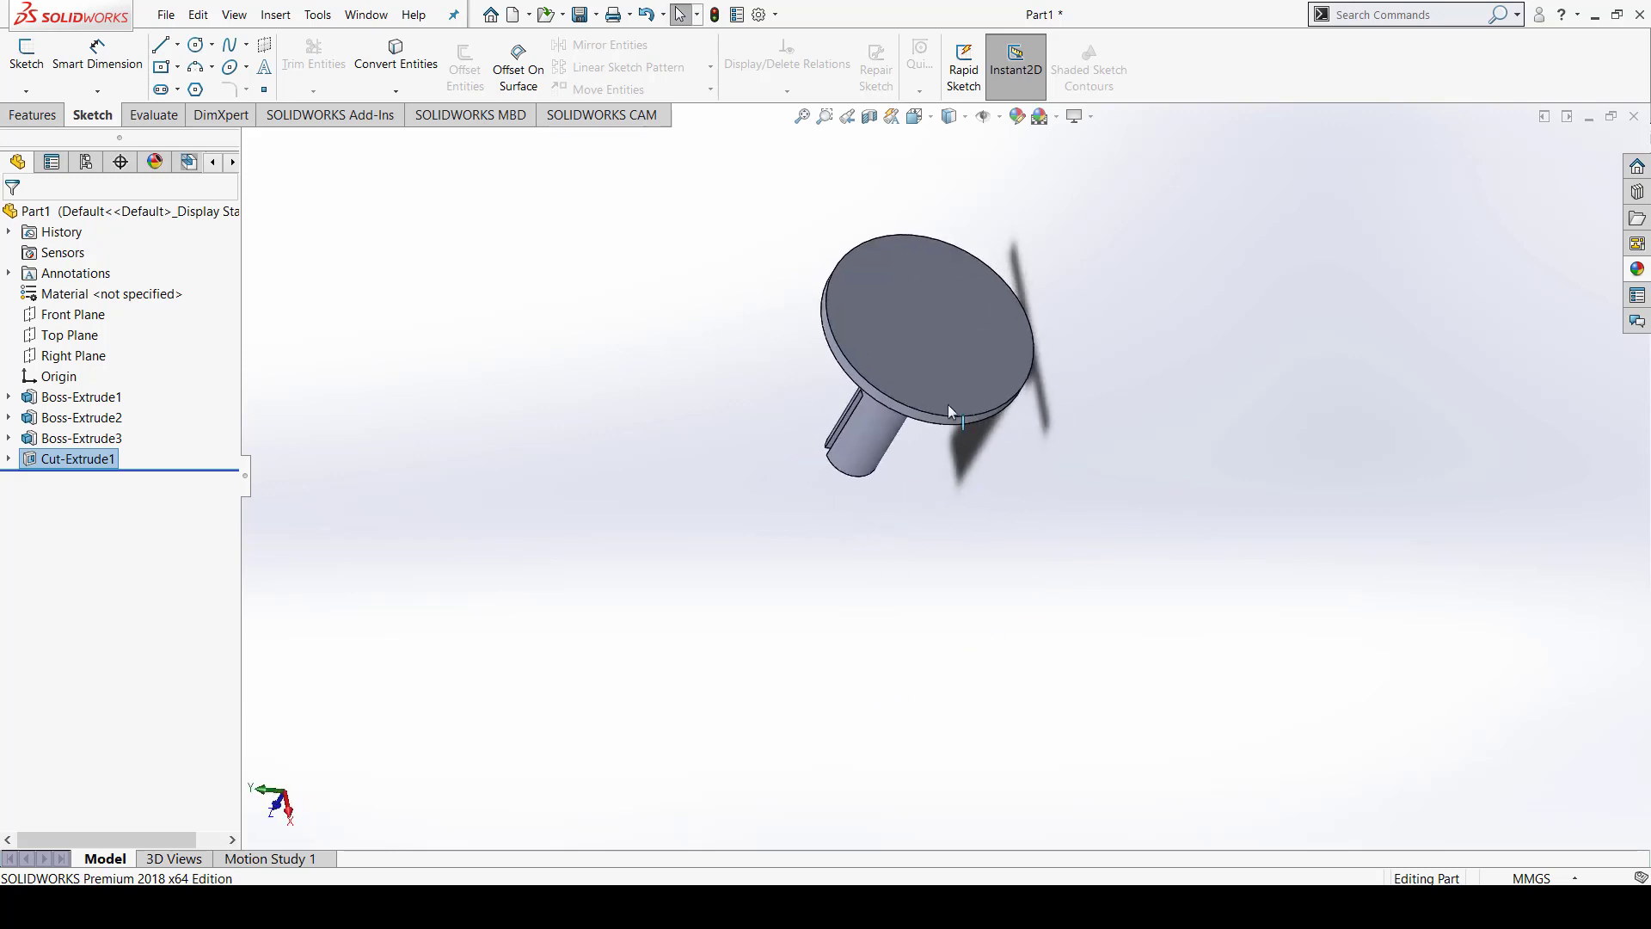
pyautogui.click(943, 358)
# Start Sketch7 on the disc face with the Circle tool and check the reference hole layout
pyautogui.click(1014, 308)
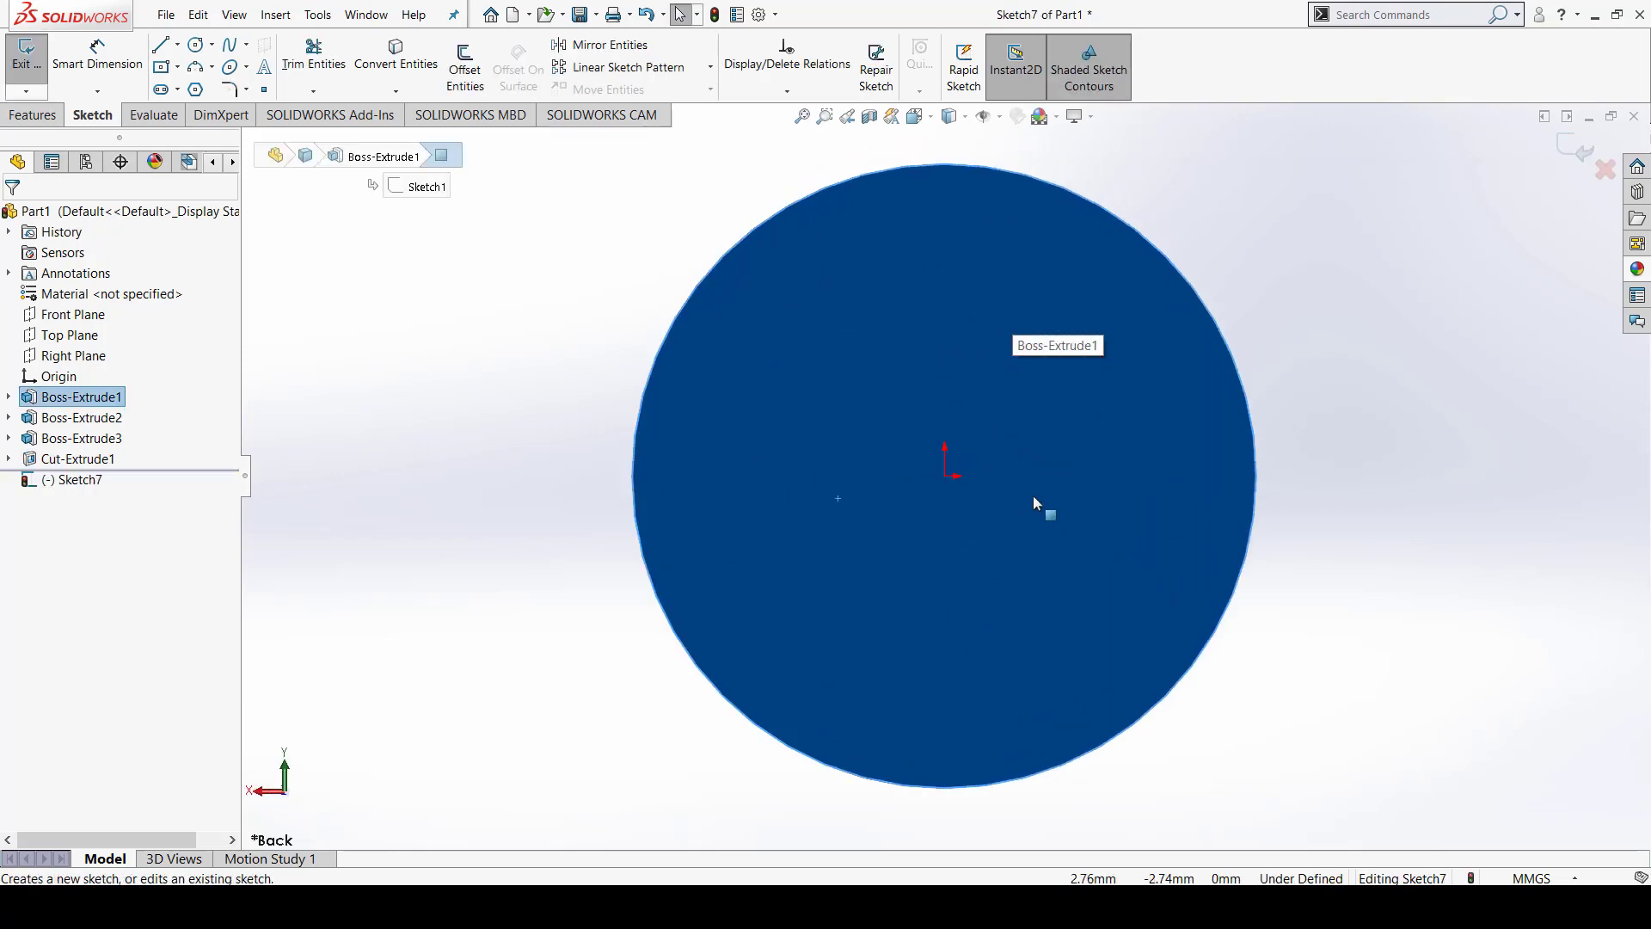
pyautogui.click(195, 50)
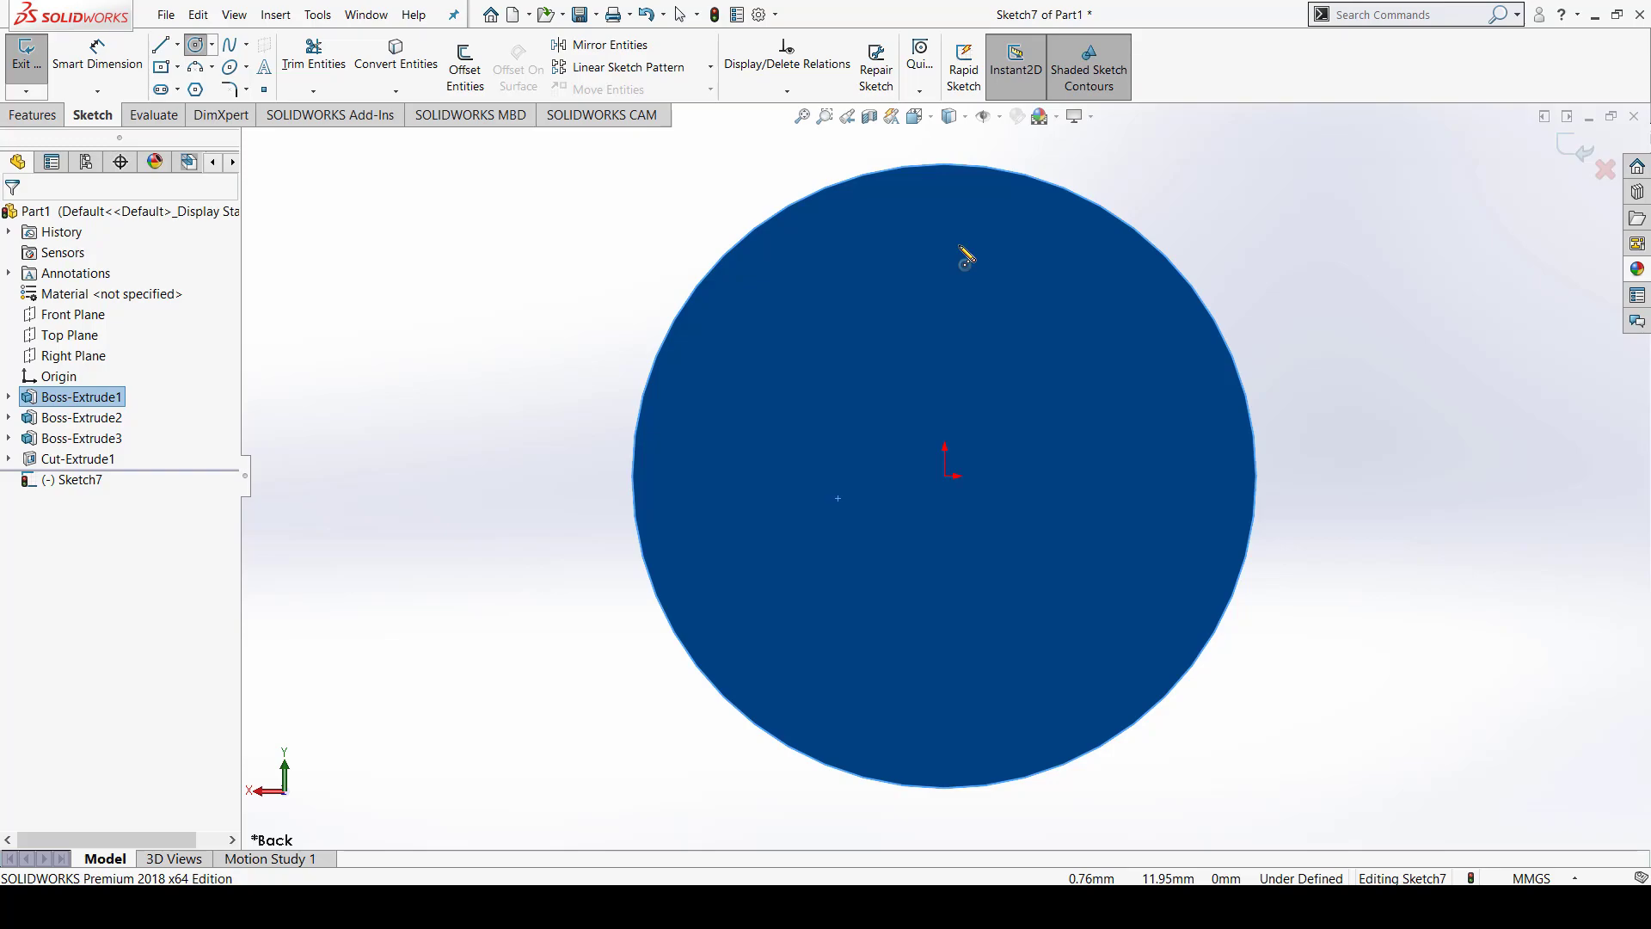
pyautogui.hotkey('alt', 'Tab')
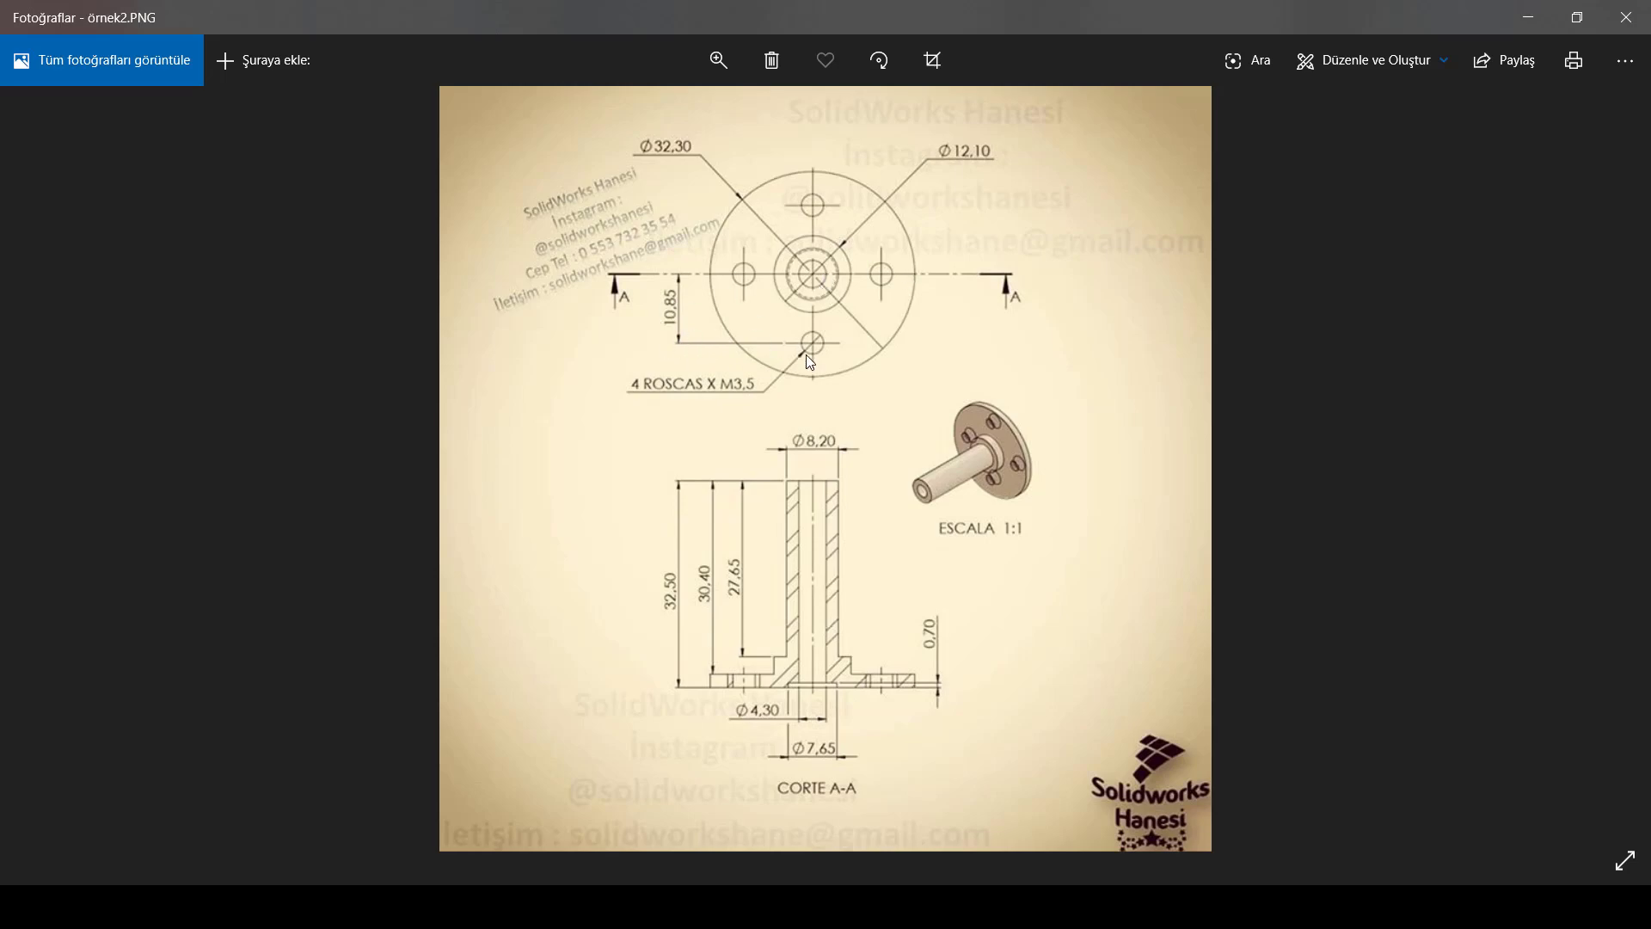
pyautogui.hotkey('alt', 'Tab')
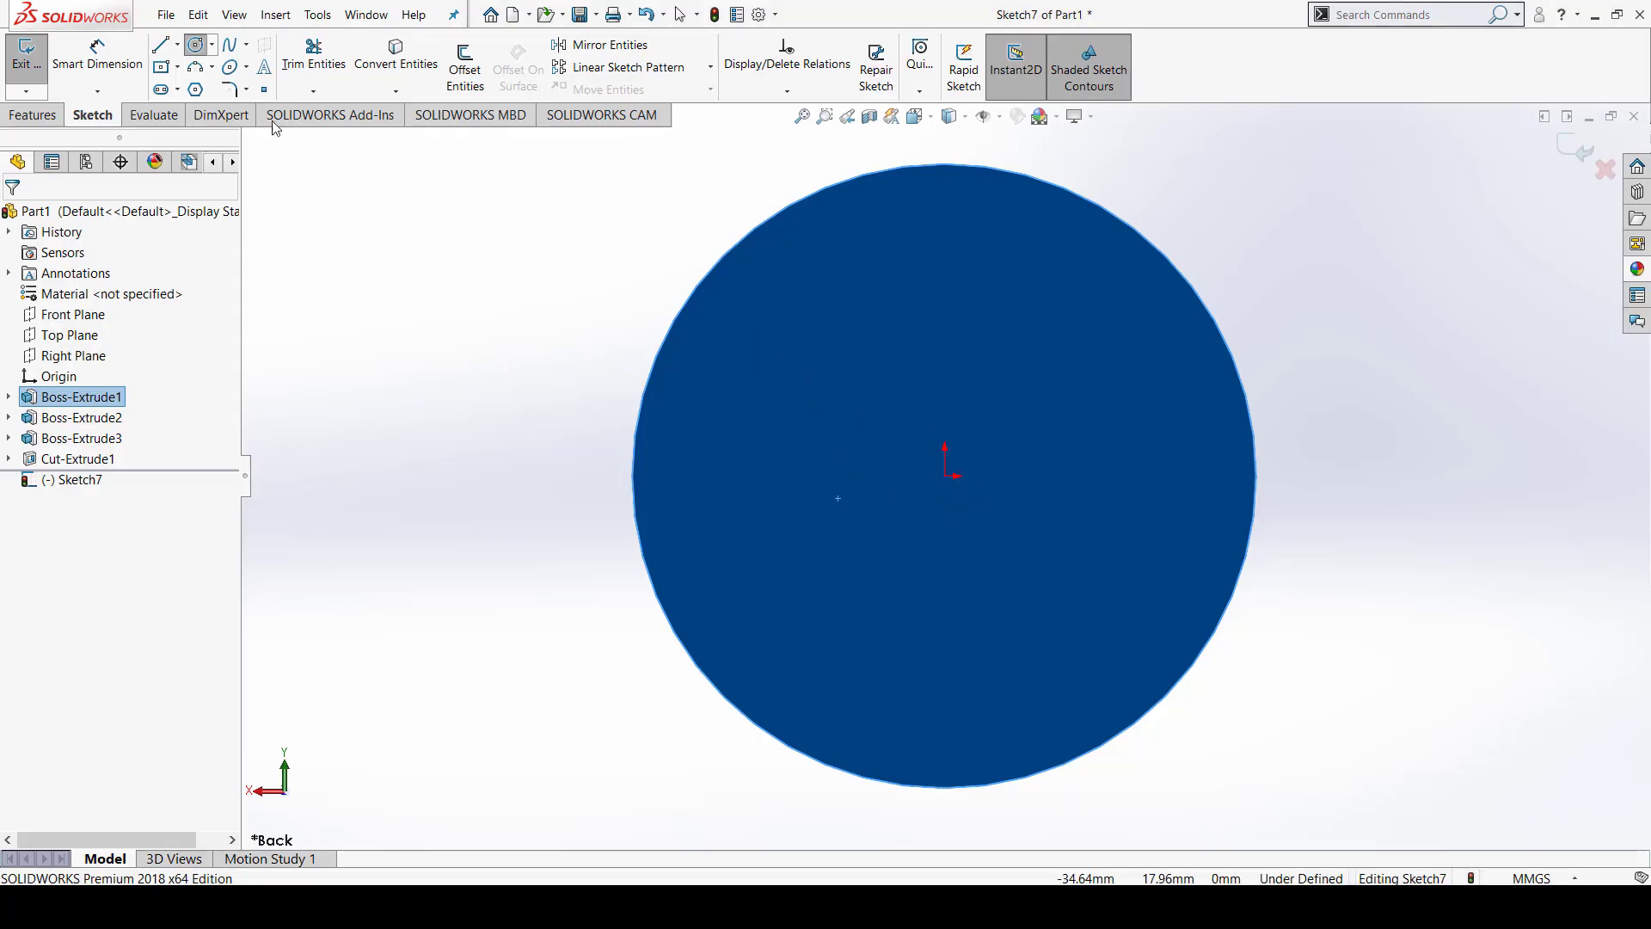
# Draw a small circle above the origin and dimension its diameter to 3.5 mm
pyautogui.click(197, 46)
pyautogui.click(945, 229)
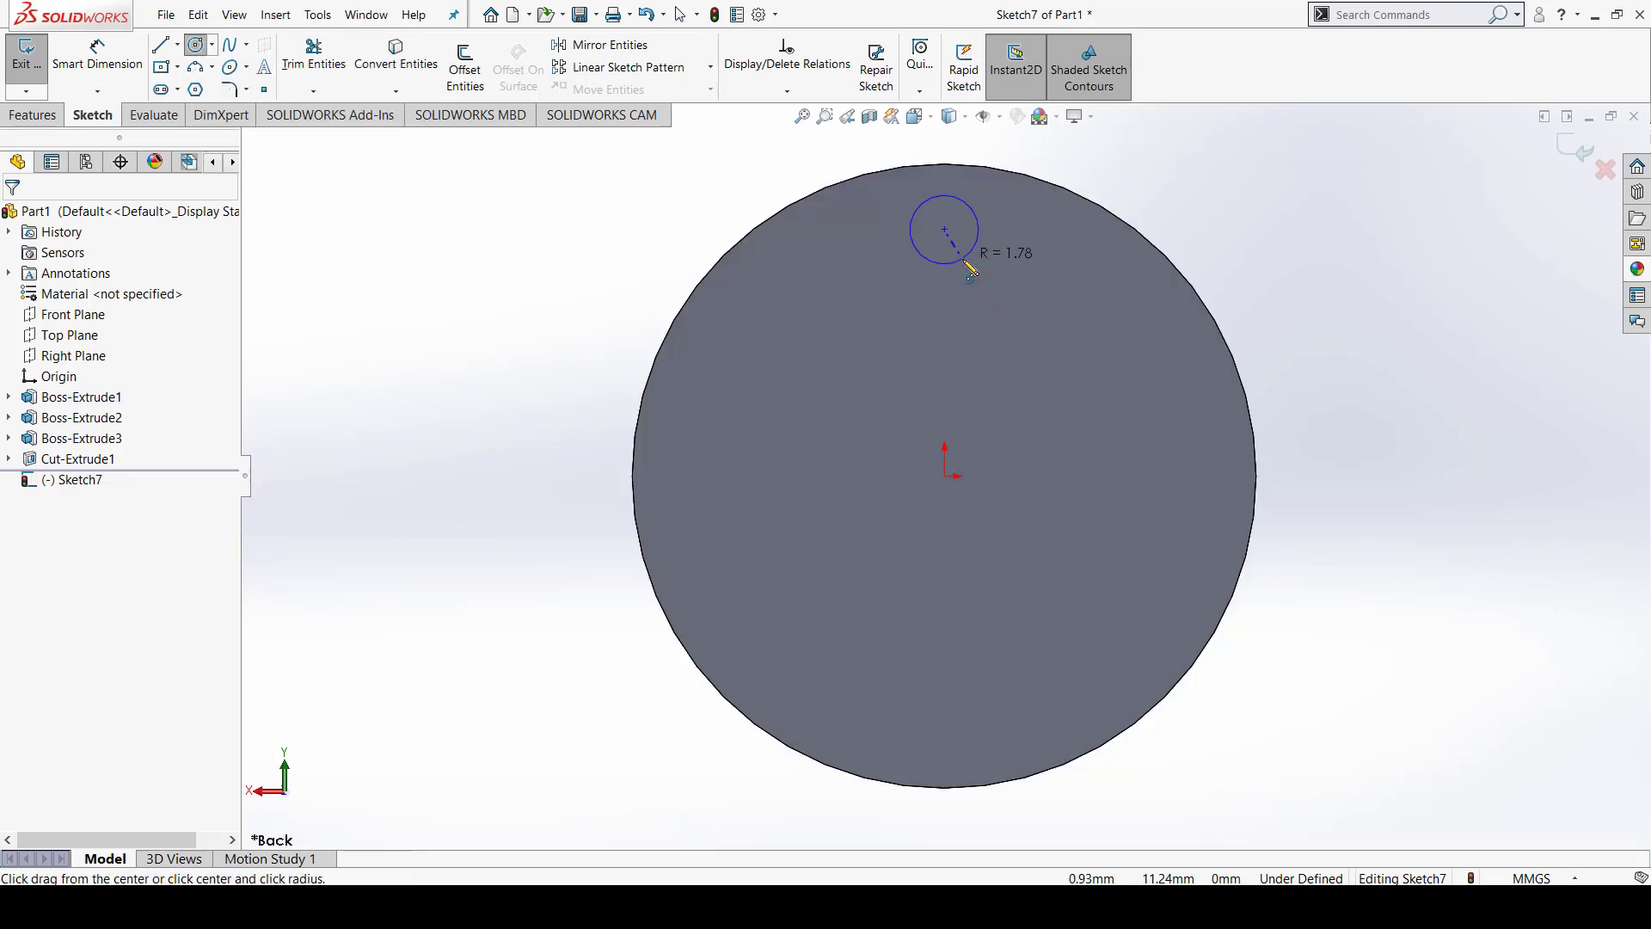
pyautogui.click(966, 262)
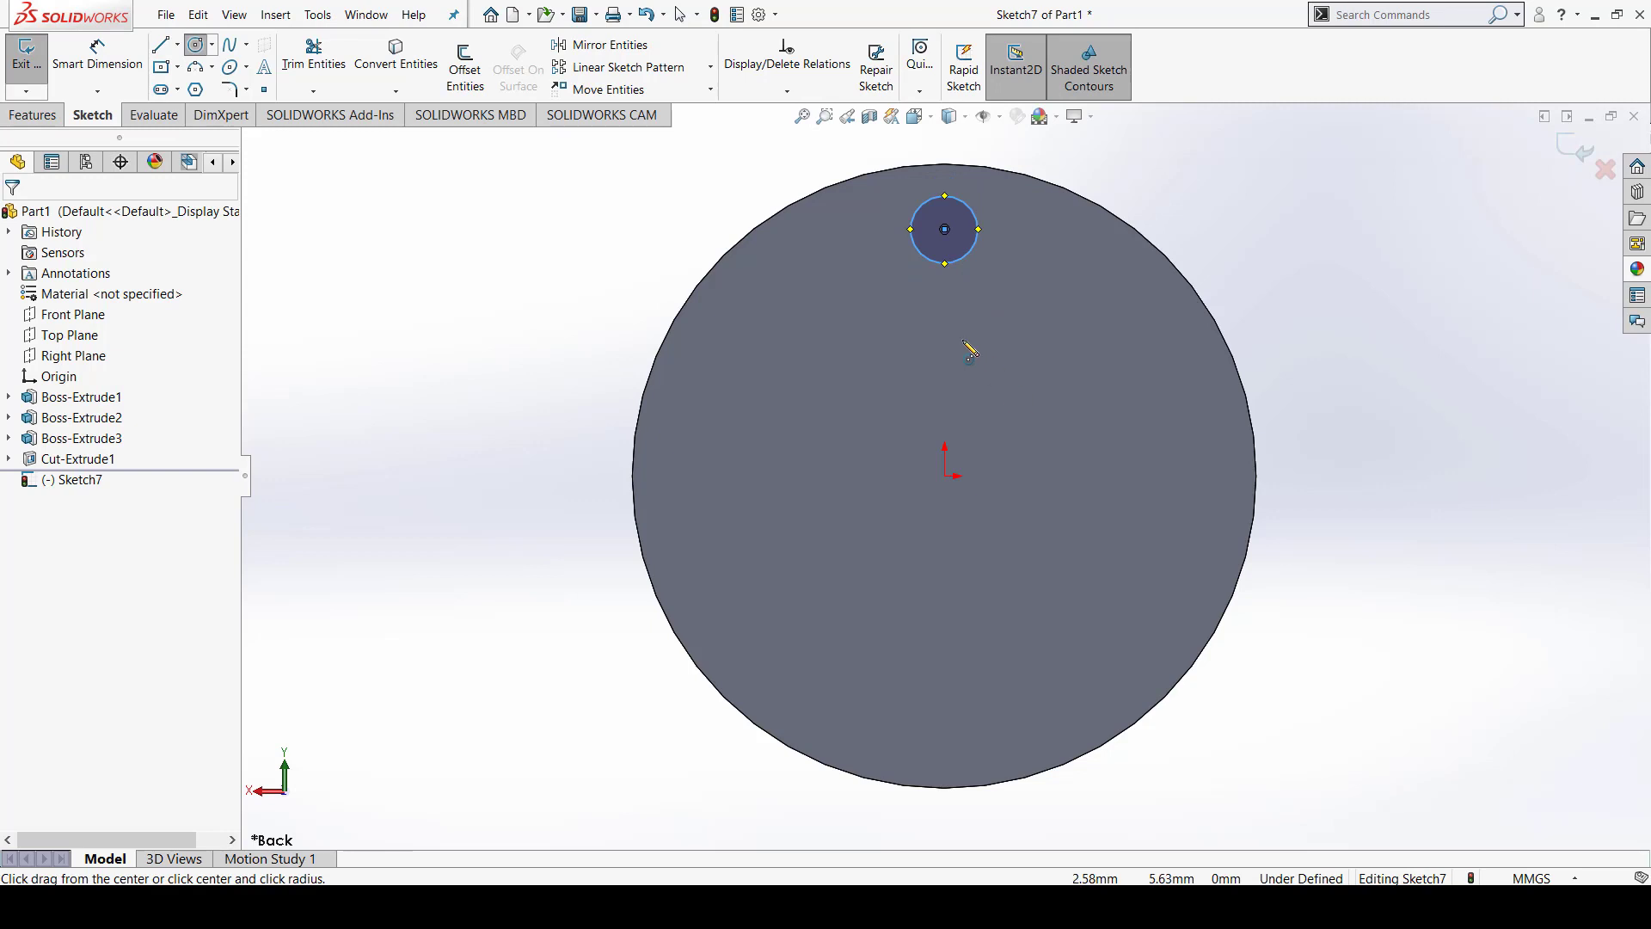
pyautogui.click(109, 67)
pyautogui.click(963, 257)
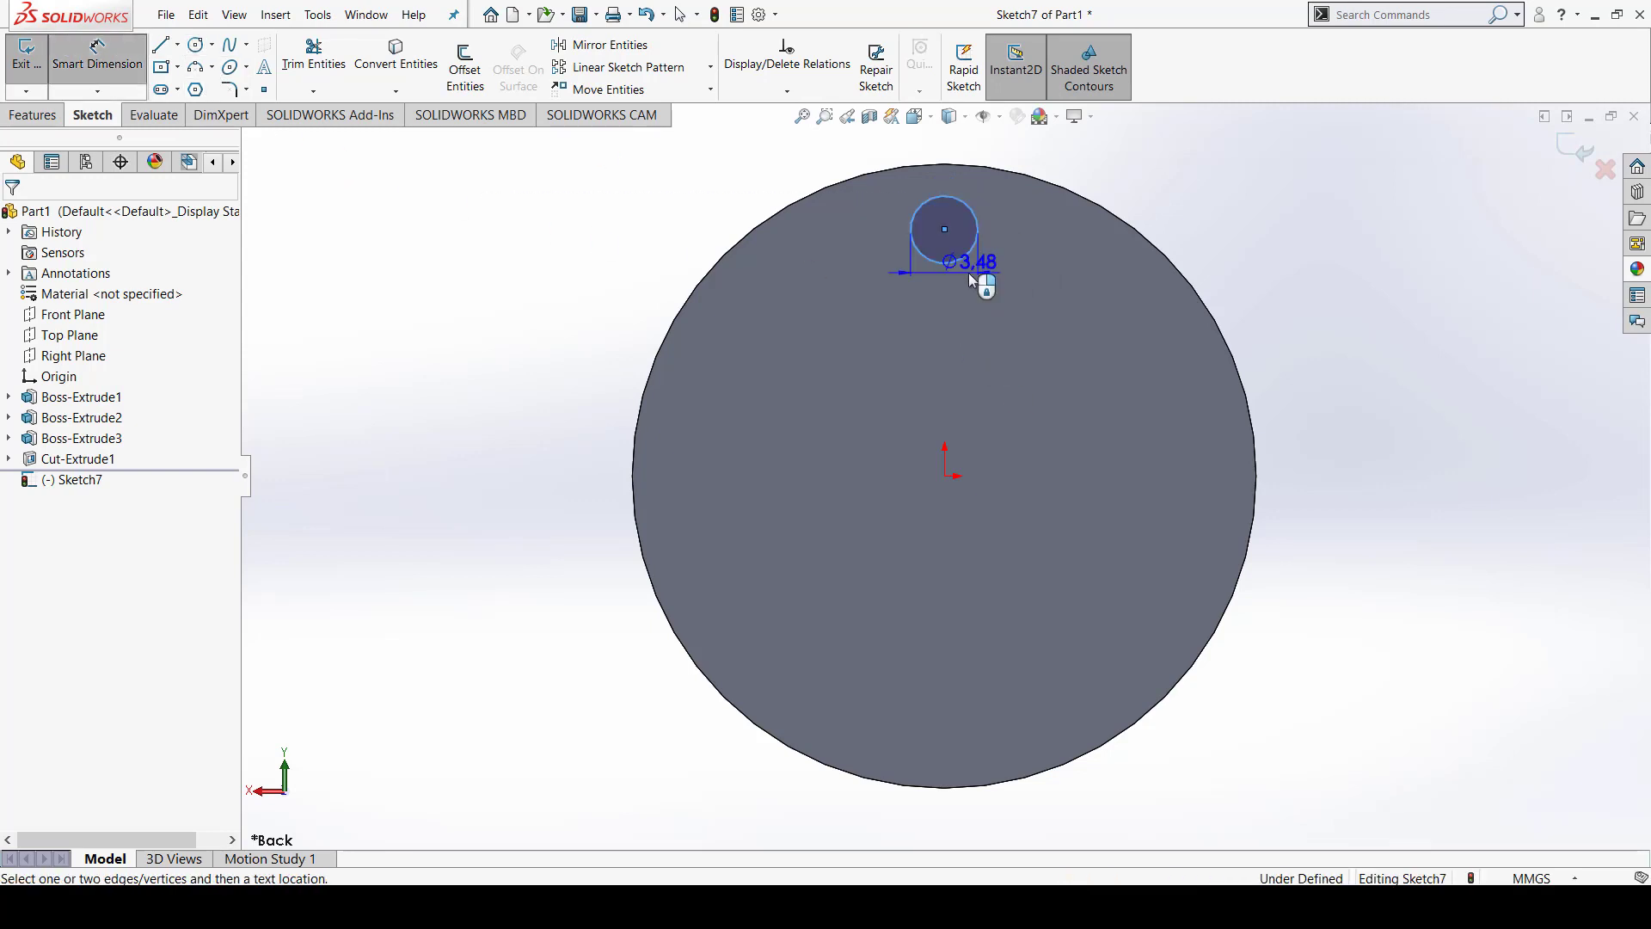
pyautogui.click(970, 281)
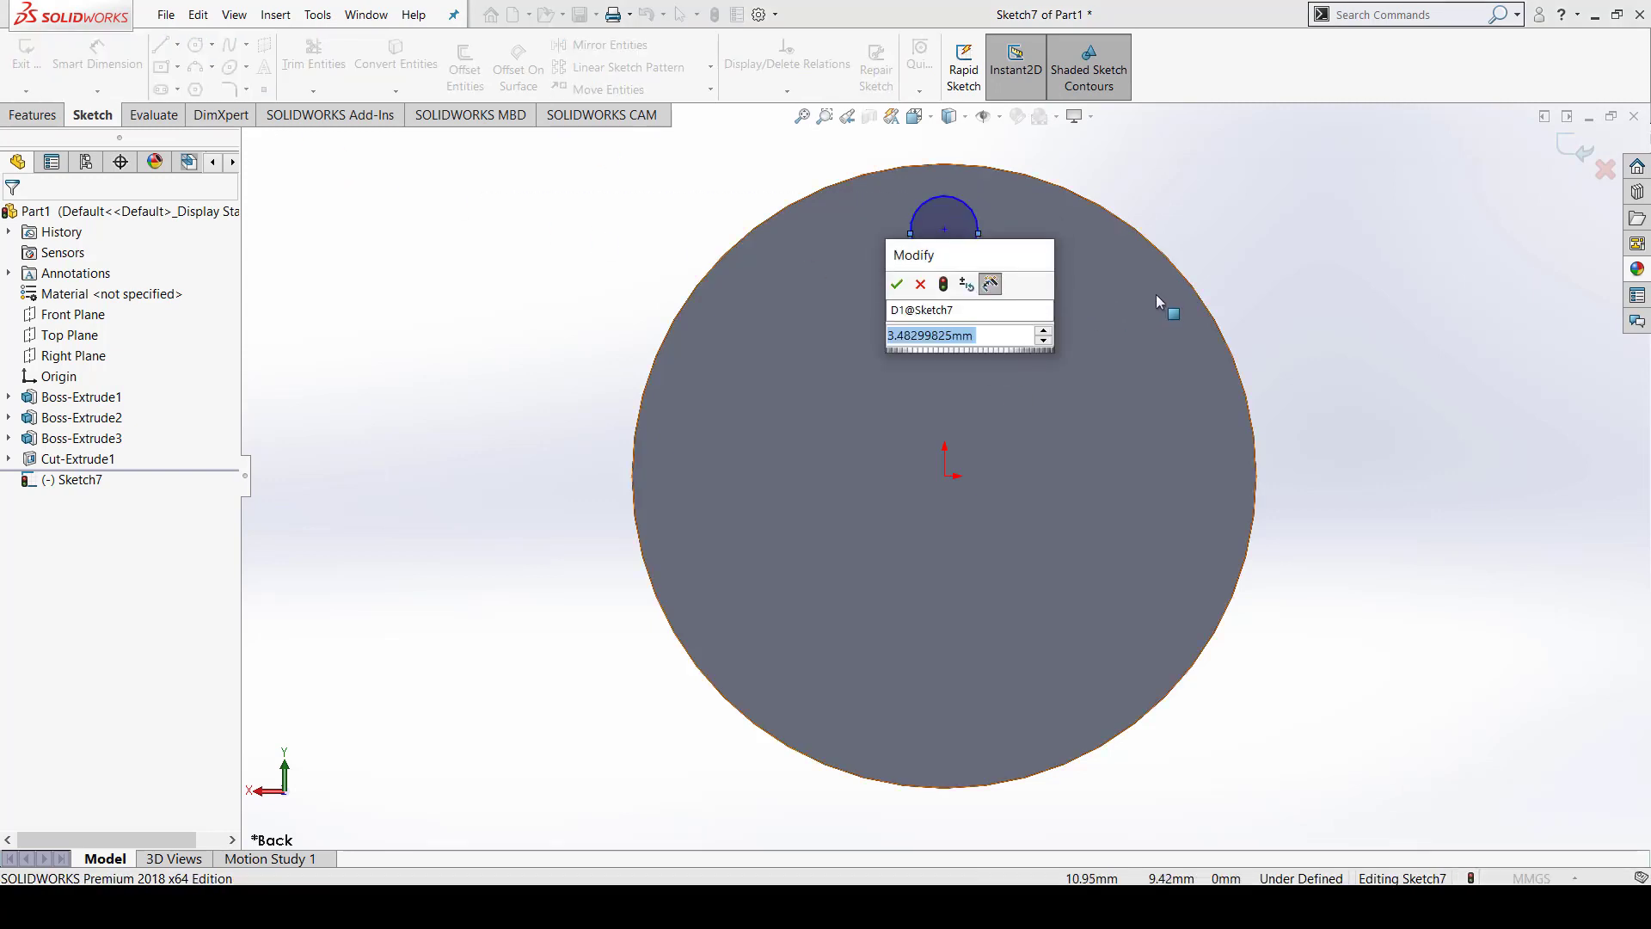
pyautogui.write('3.5')
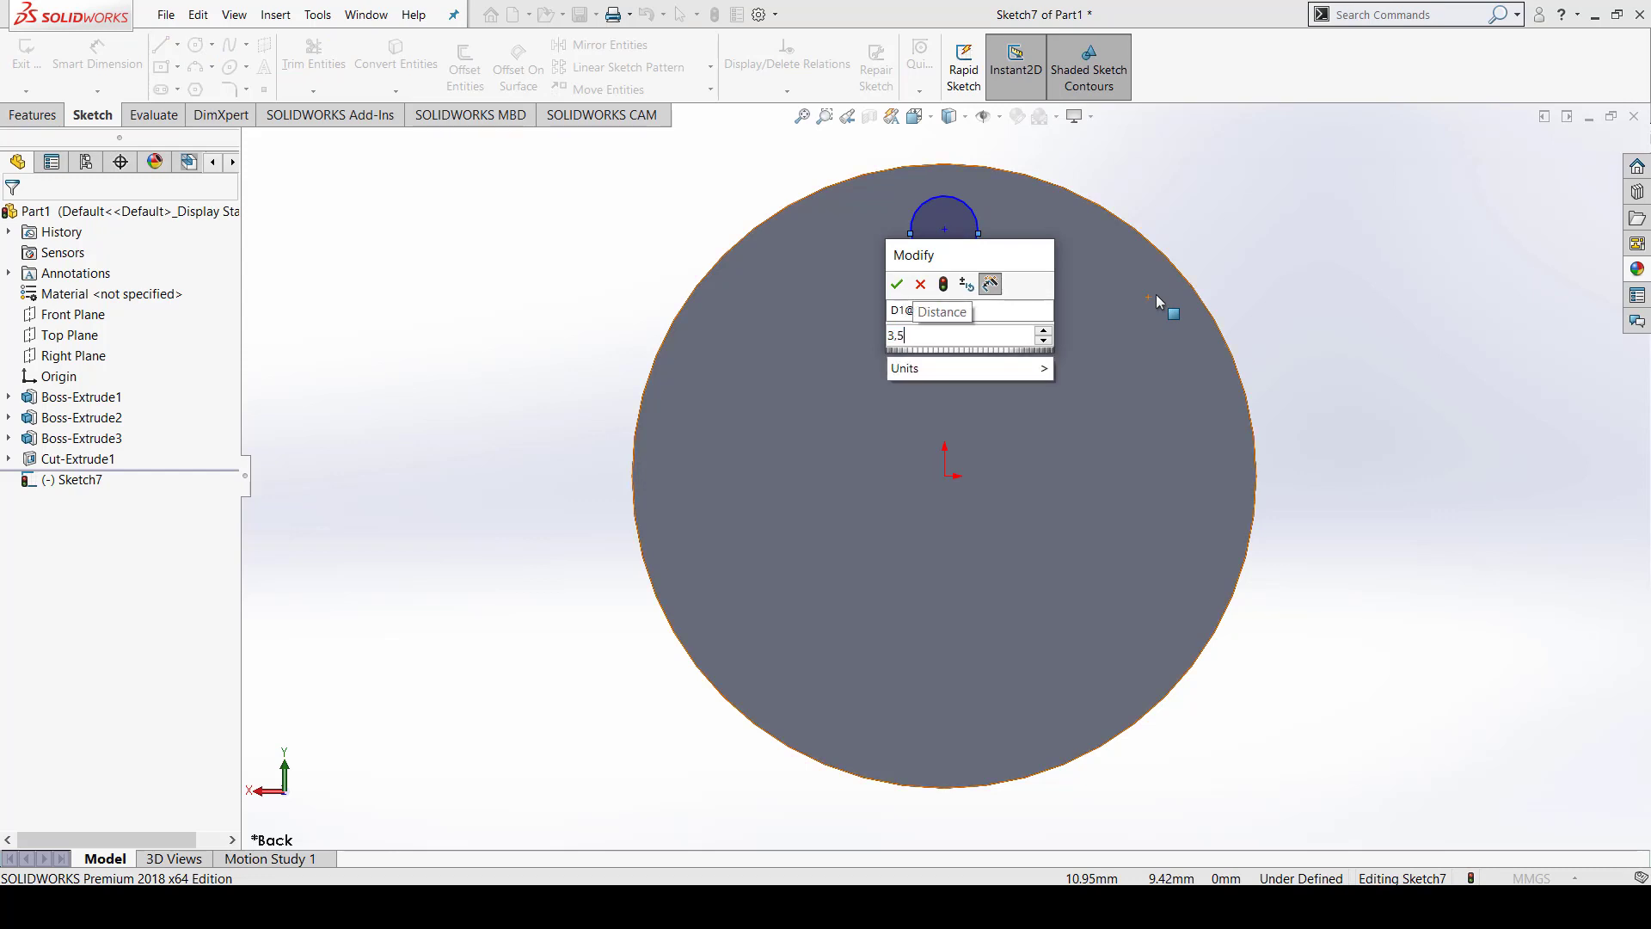
pyautogui.press('Return')
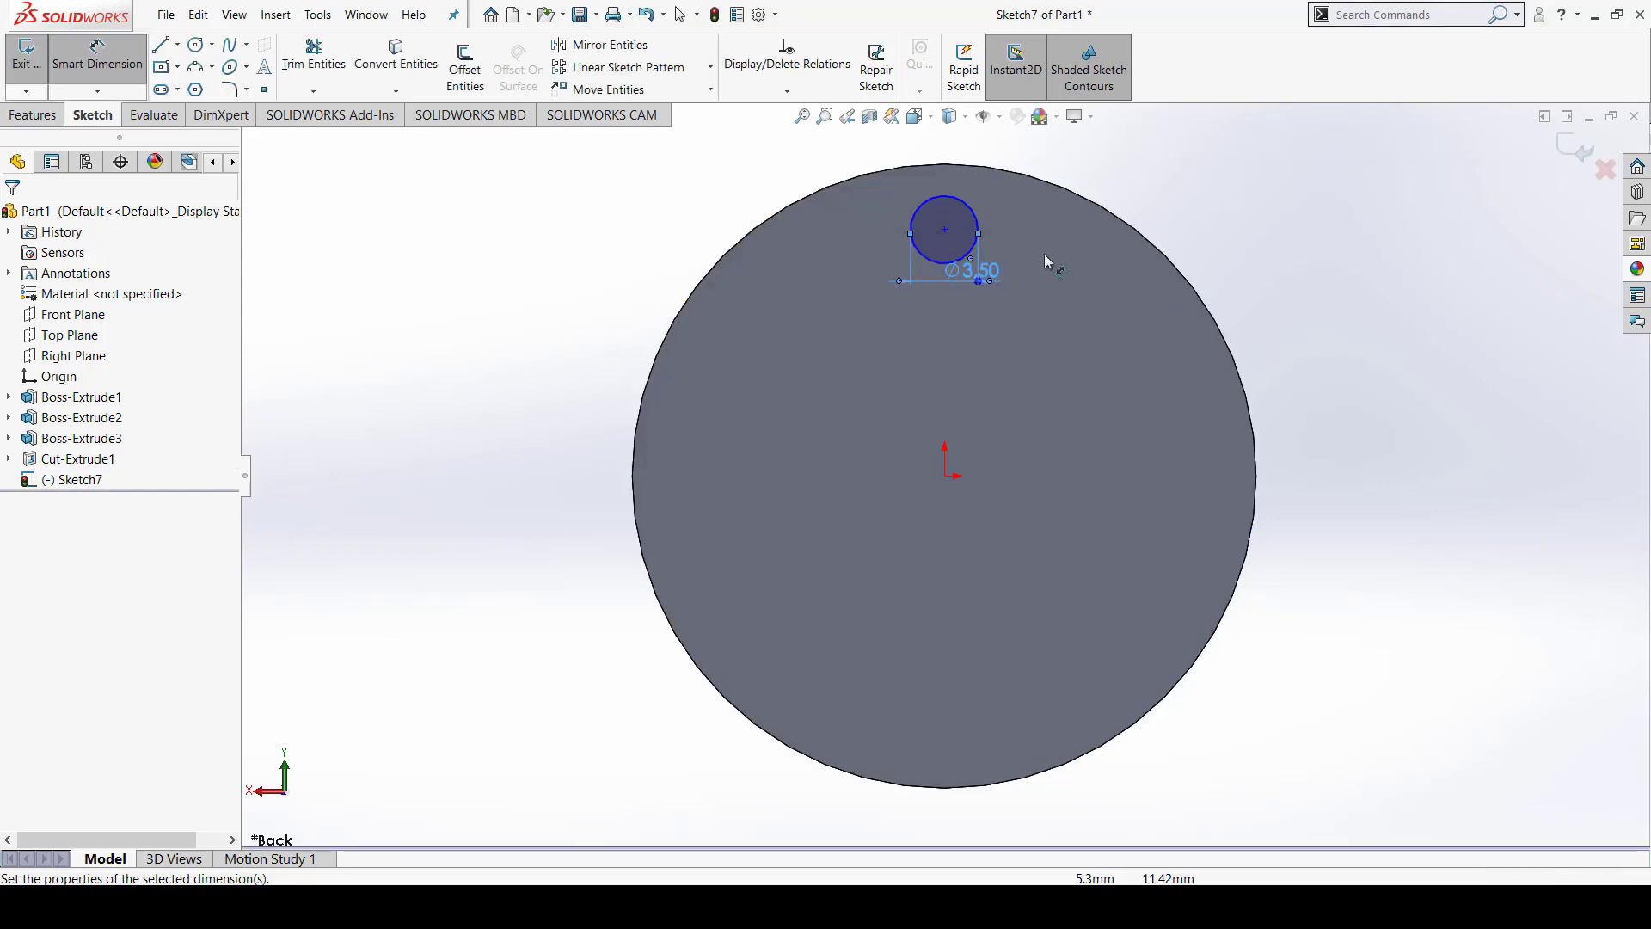
# Dimension the circle centre 10.85 mm vertically from the origin, checking the reference drawing
pyautogui.click(945, 475)
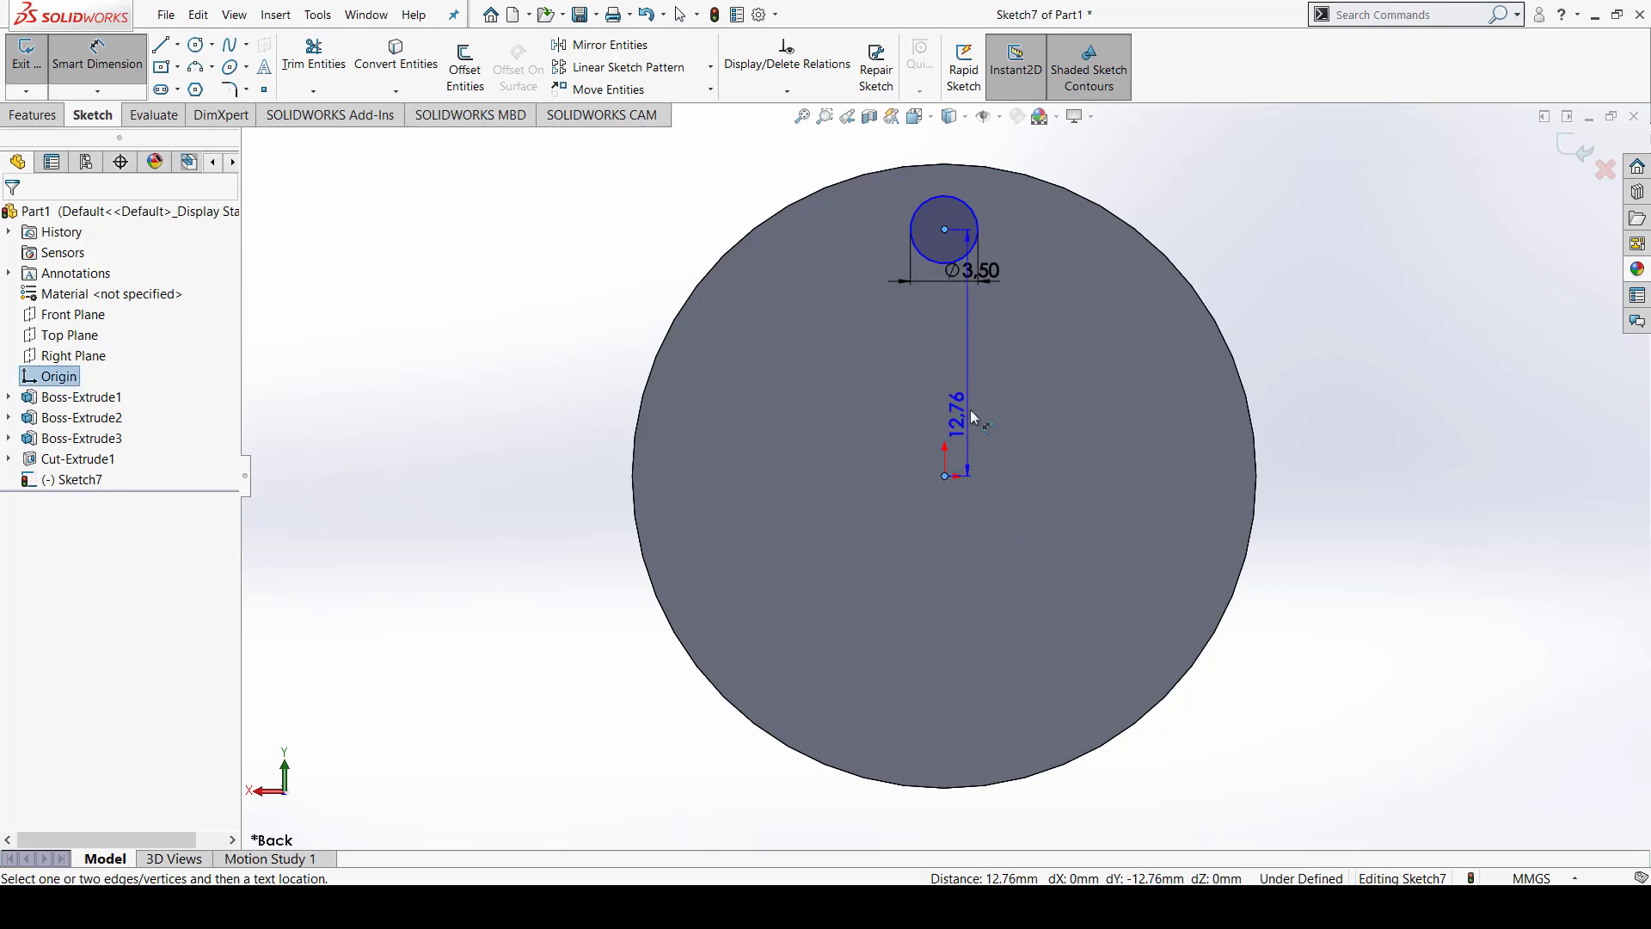
pyautogui.click(1006, 374)
pyautogui.hotkey('alt', 'Tab')
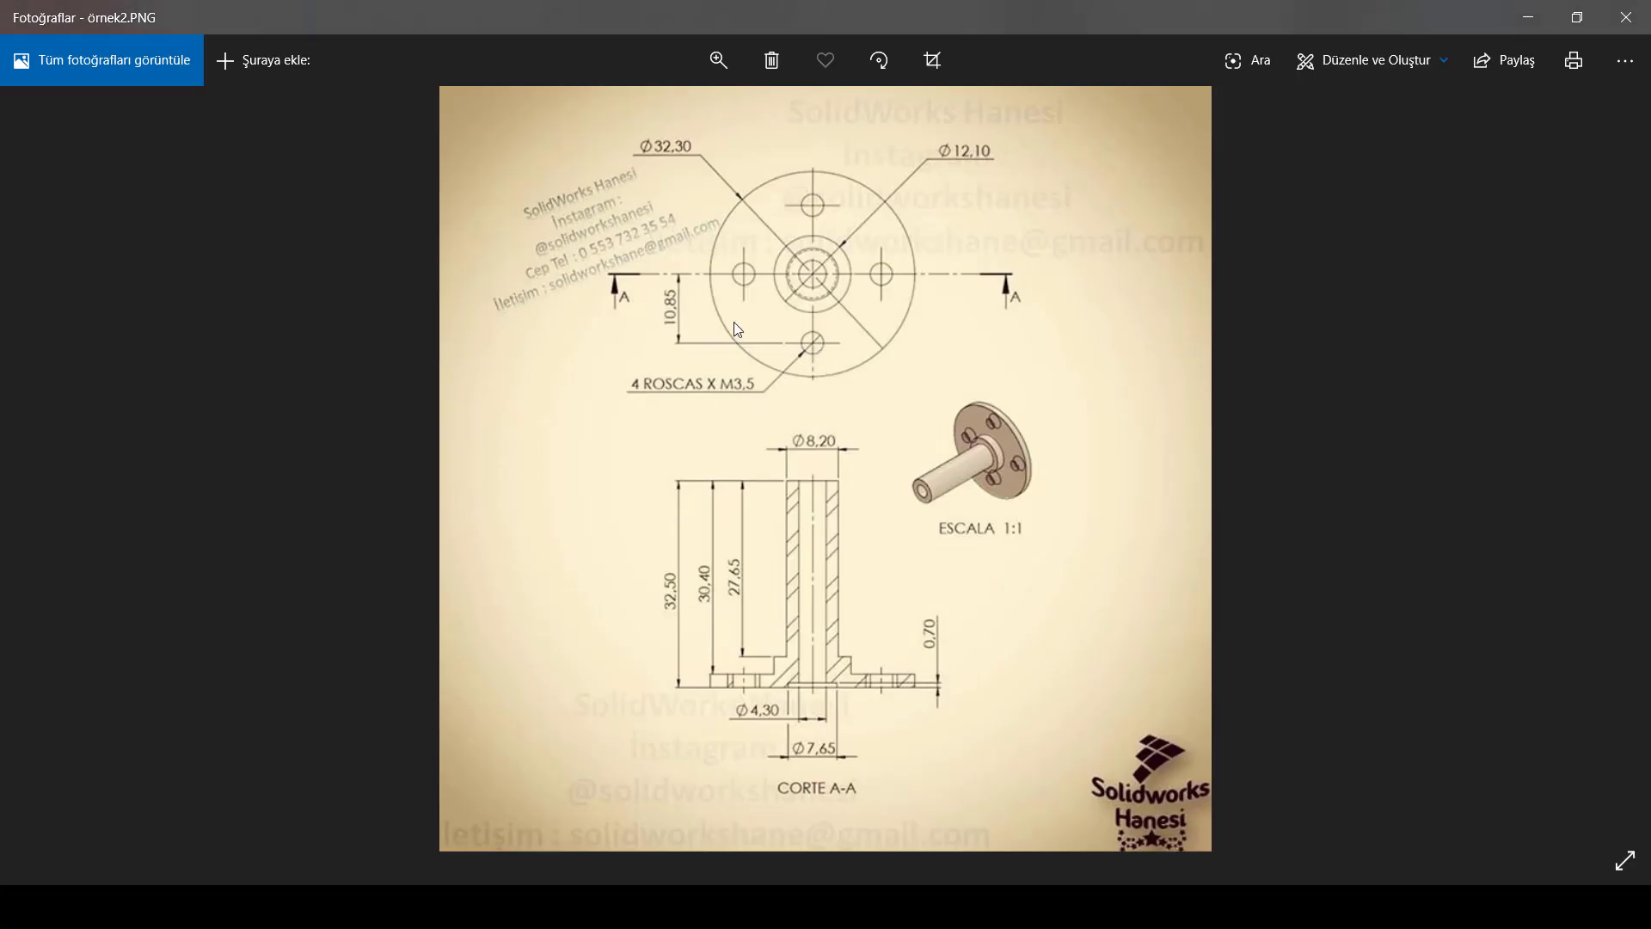
pyautogui.hotkey('alt', 'Tab')
pyautogui.write('10')
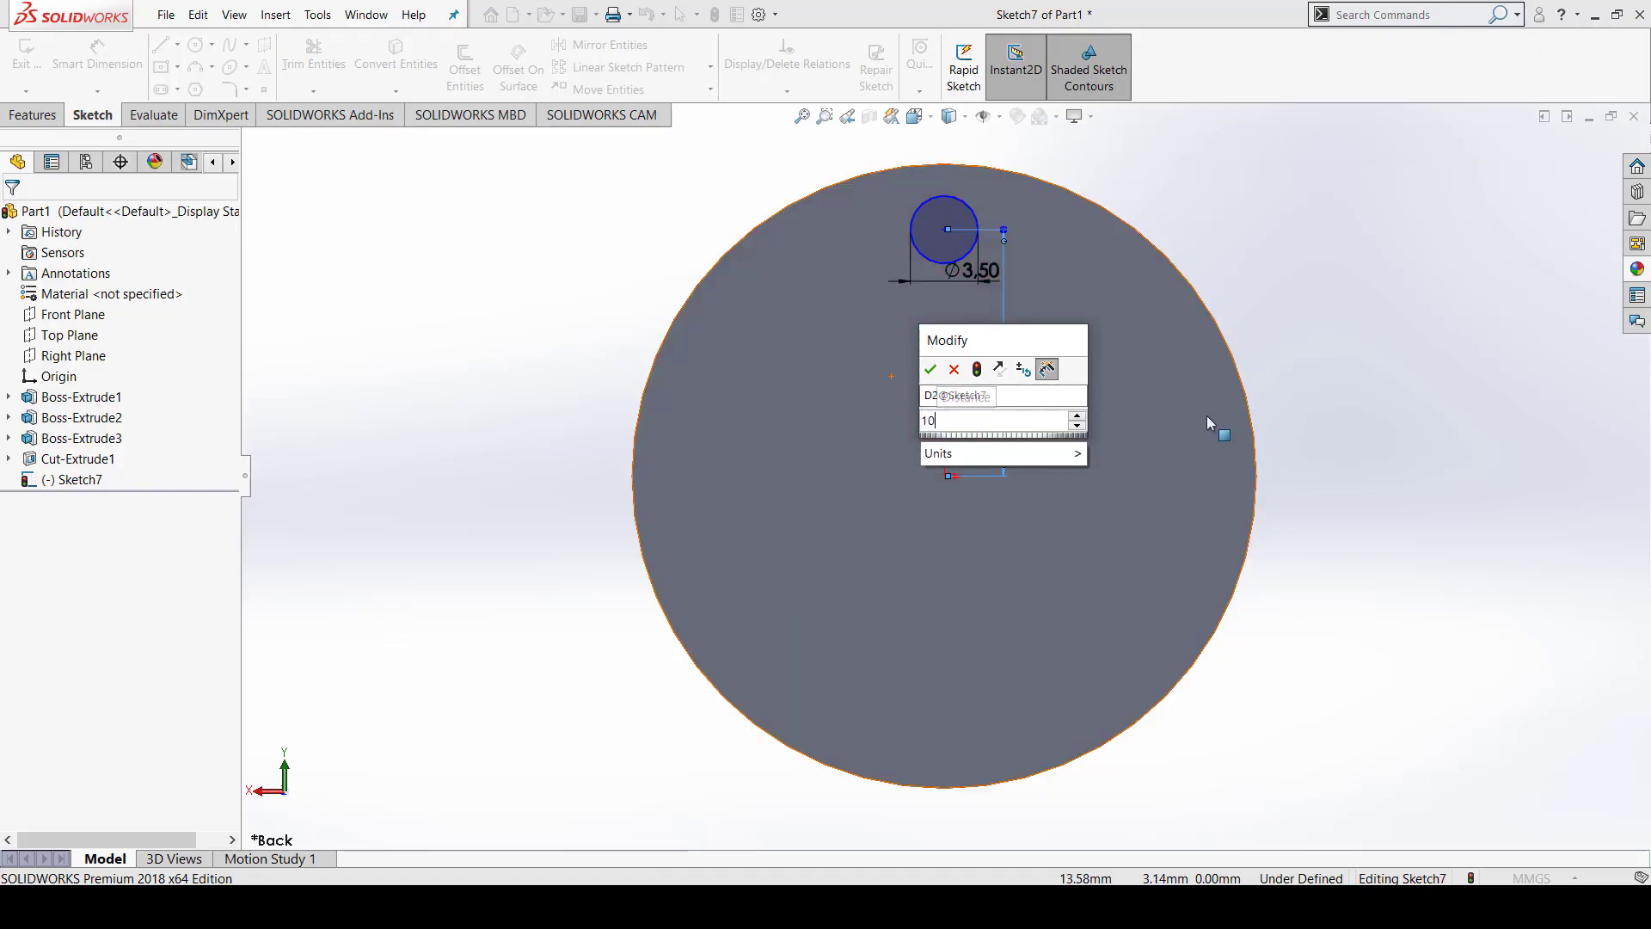
pyautogui.write(',85')
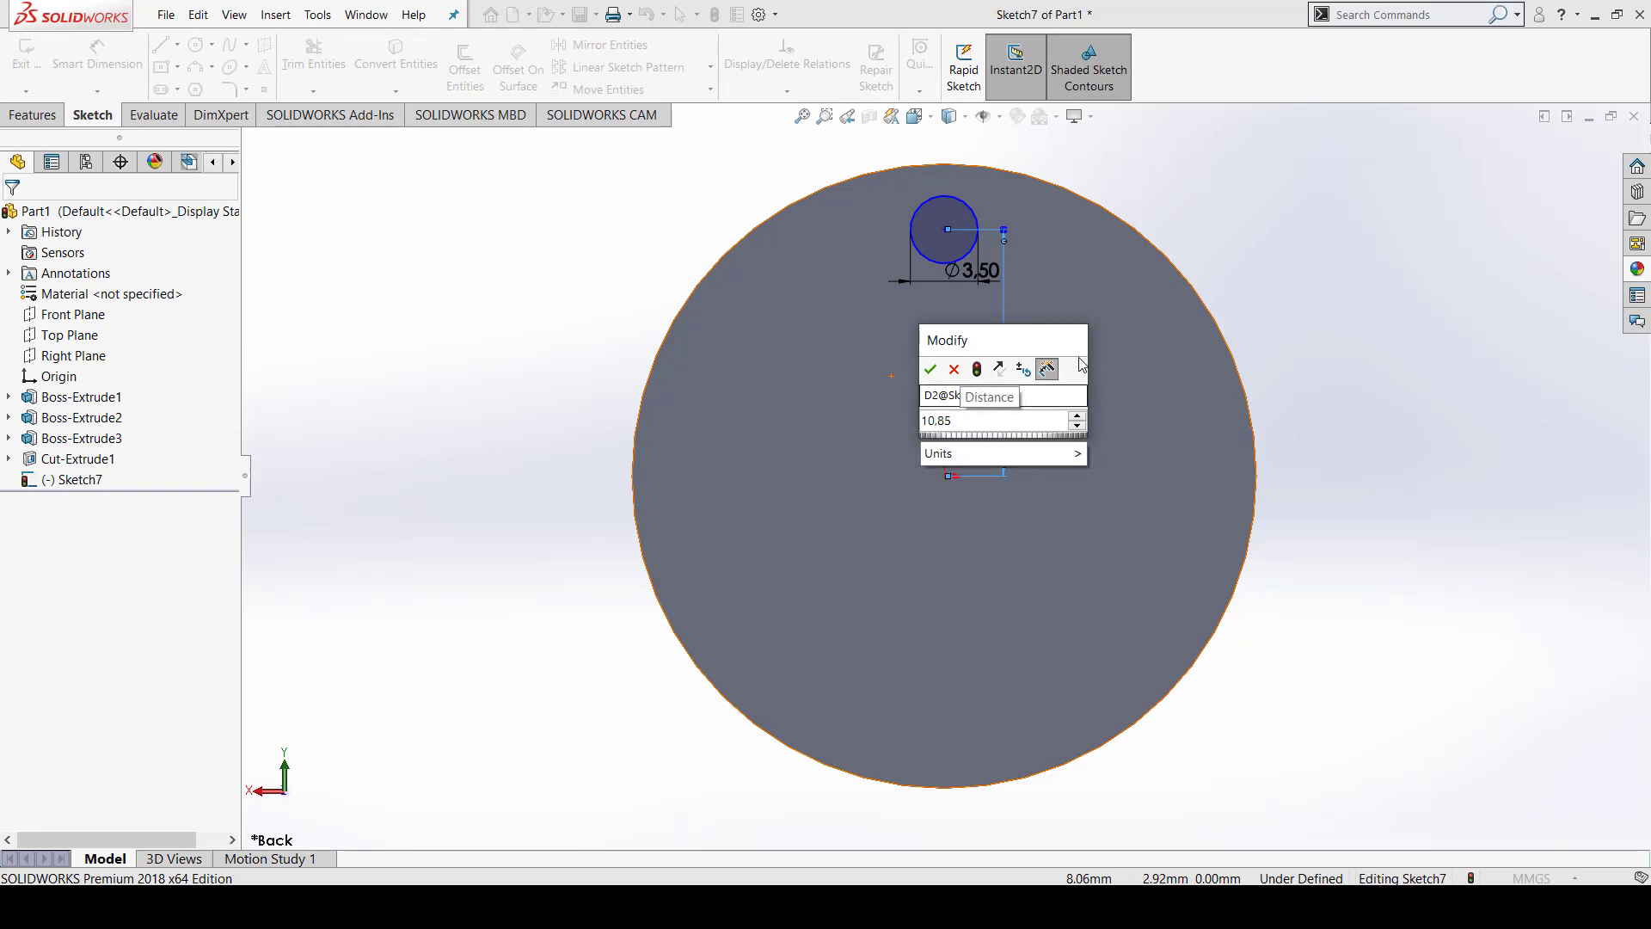
pyautogui.click(930, 369)
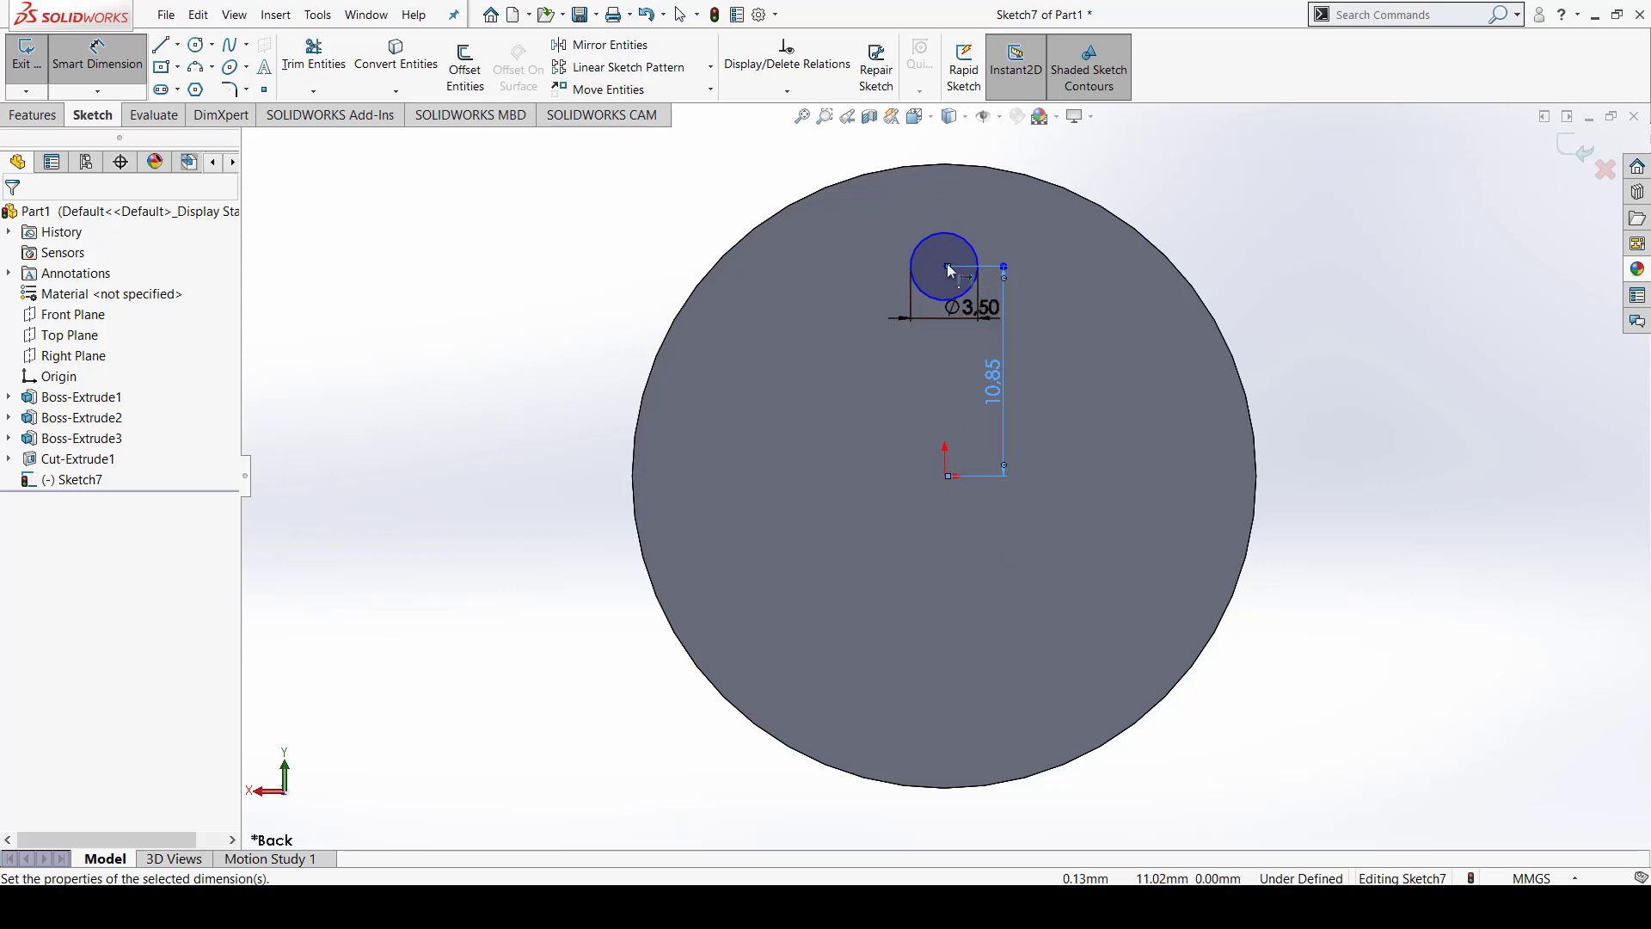
pyautogui.press('Escape')
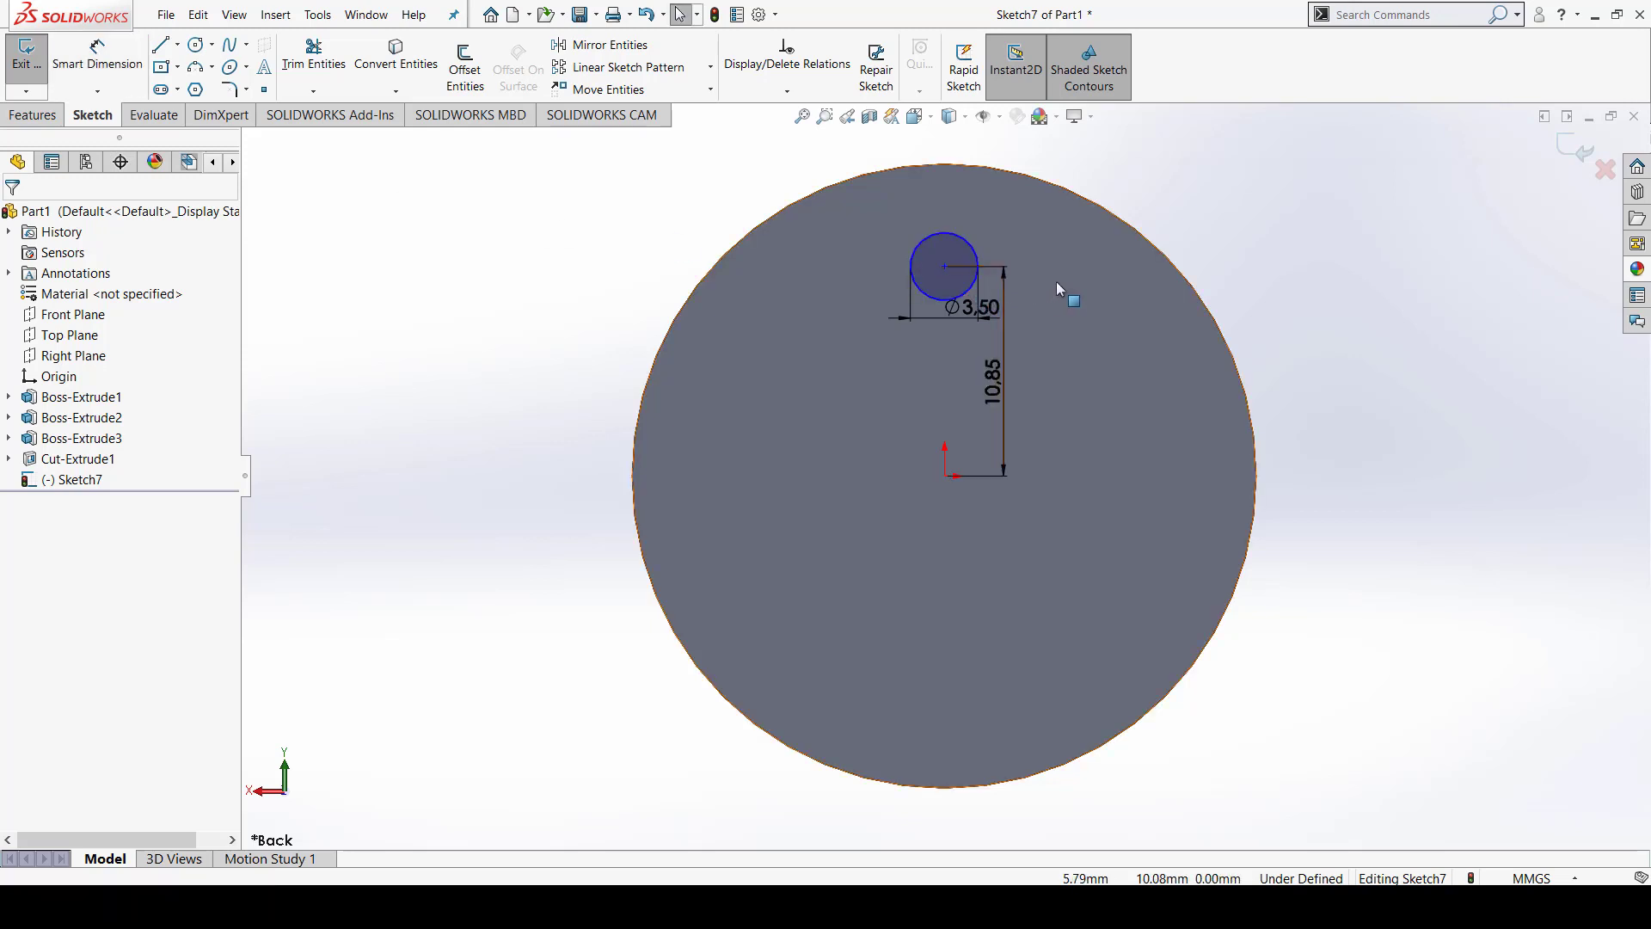
pyautogui.click(945, 272)
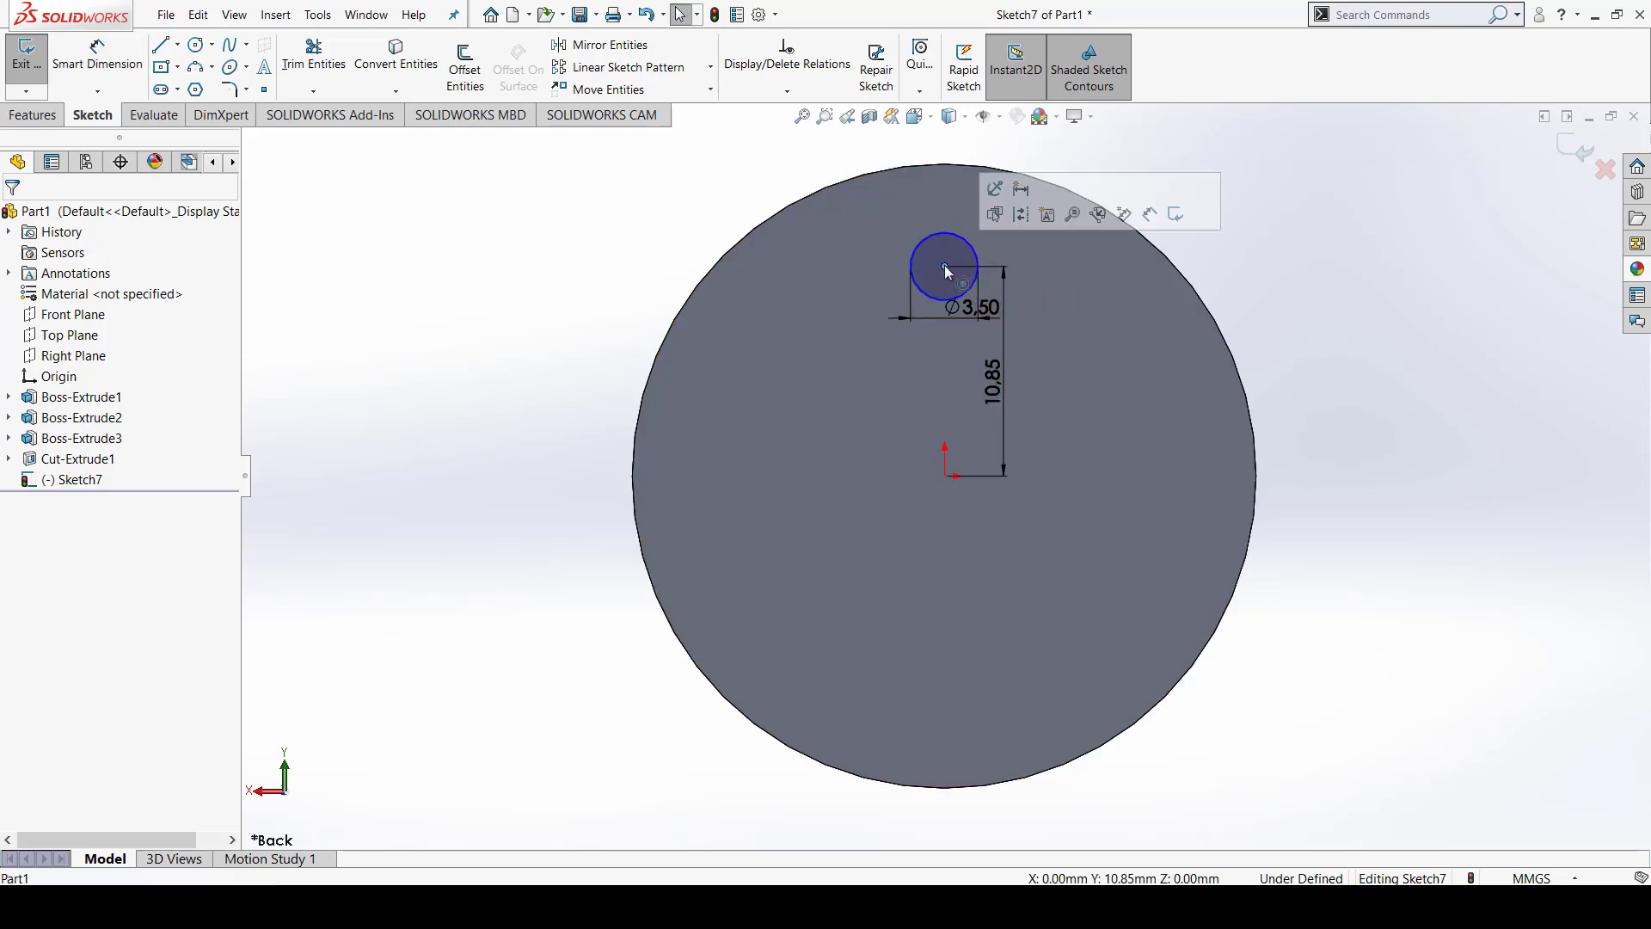
# Add a Vertical relation between the hole centre and the origin to fully define Sketch7
pyautogui.keyDown('ctrl'); pyautogui.click(945, 476); pyautogui.keyUp('ctrl')
pyautogui.rightClick(945, 476)
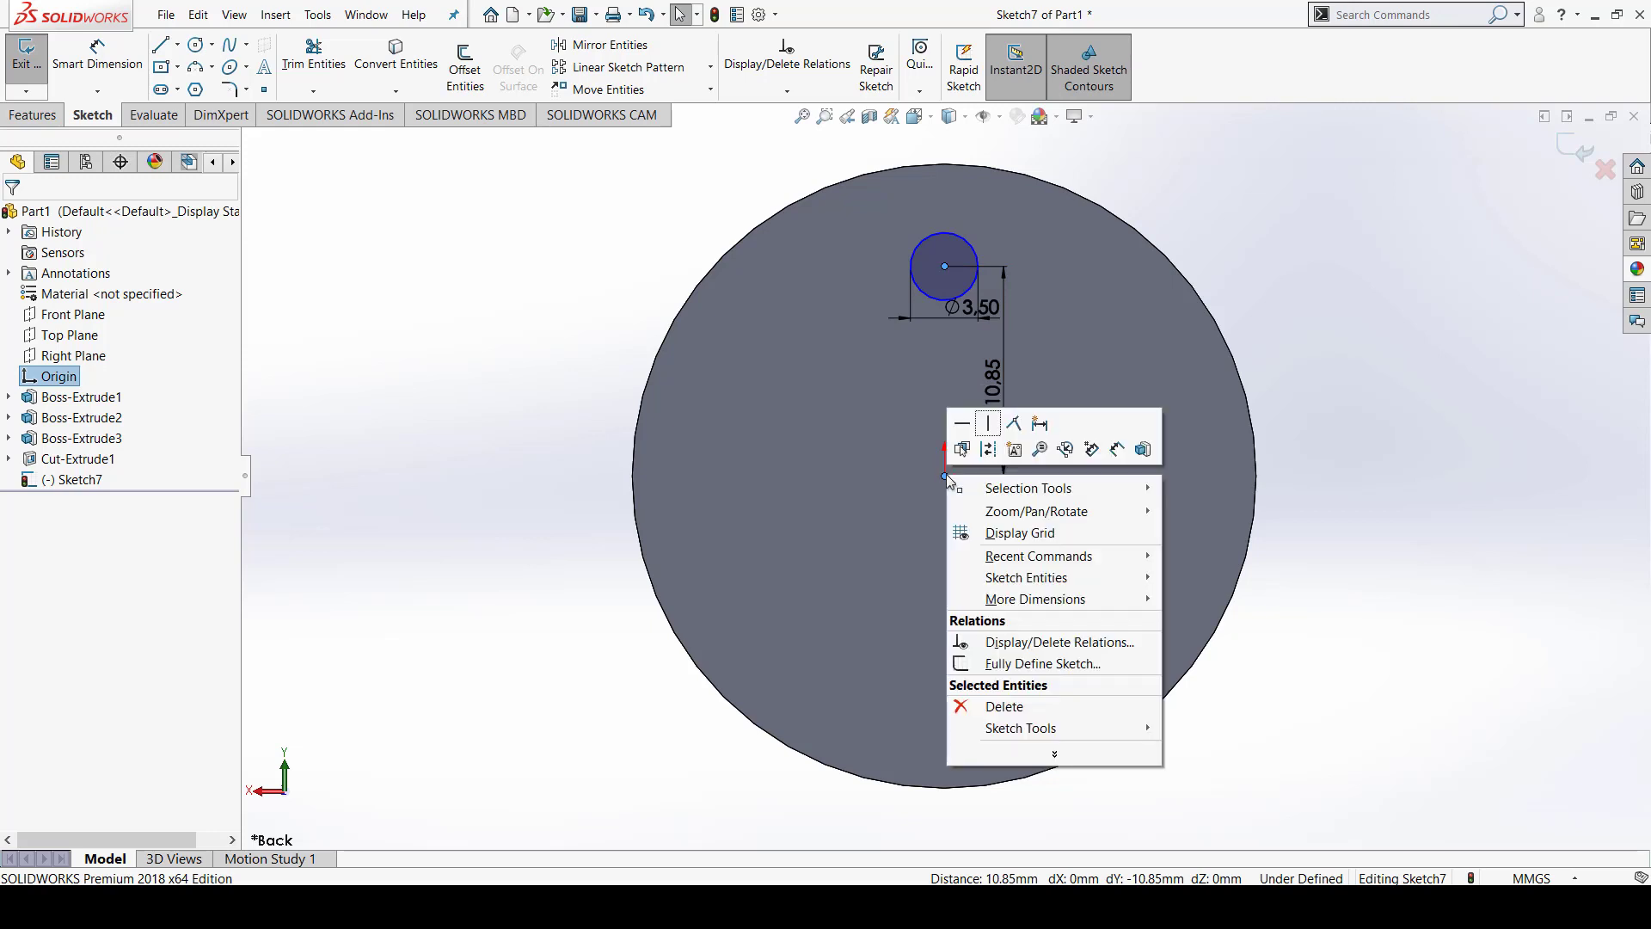
pyautogui.click(991, 426)
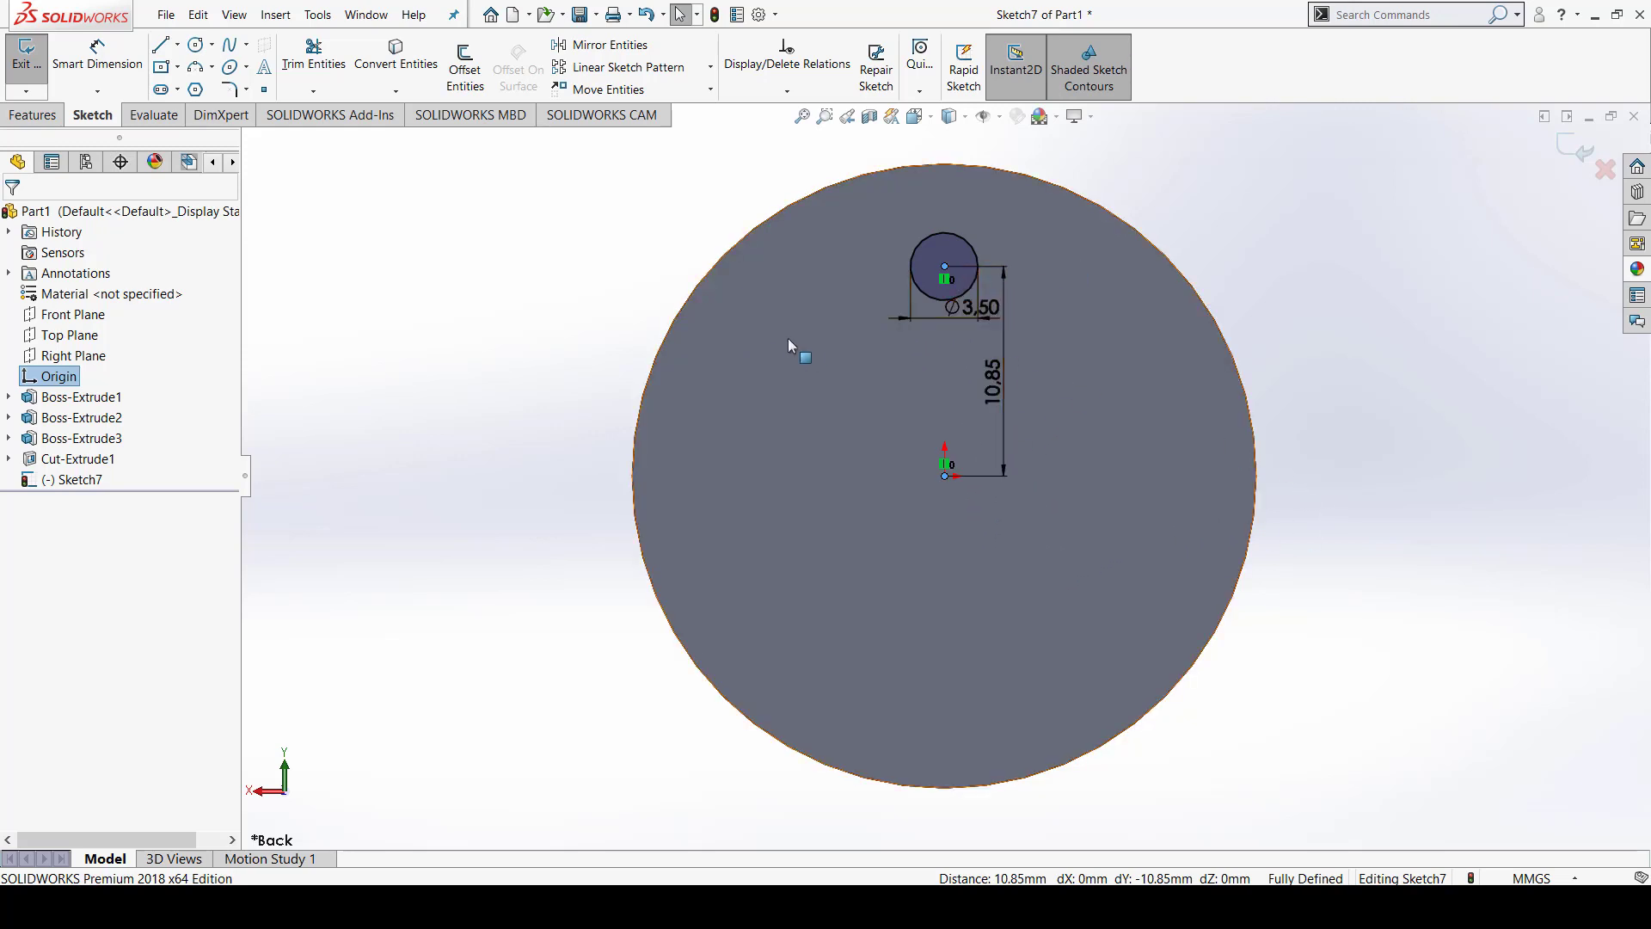
# Circular-pattern the Ø3.5 circle into 4 instances equally spaced over 360°
pyautogui.click(669, 62)
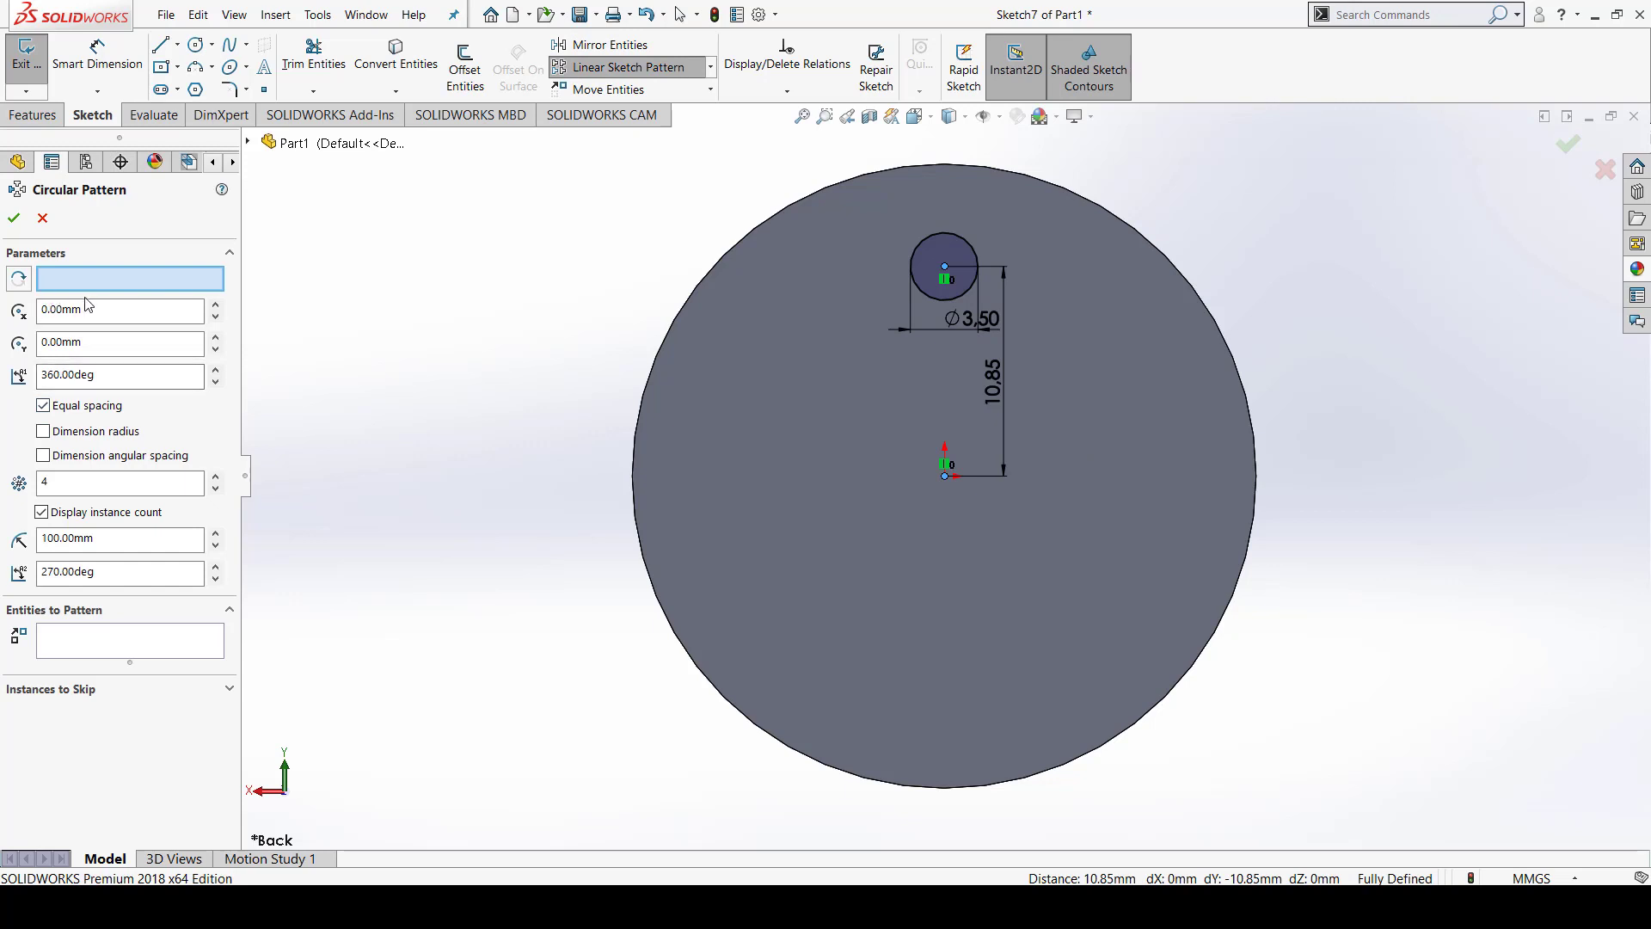
pyautogui.click(973, 283)
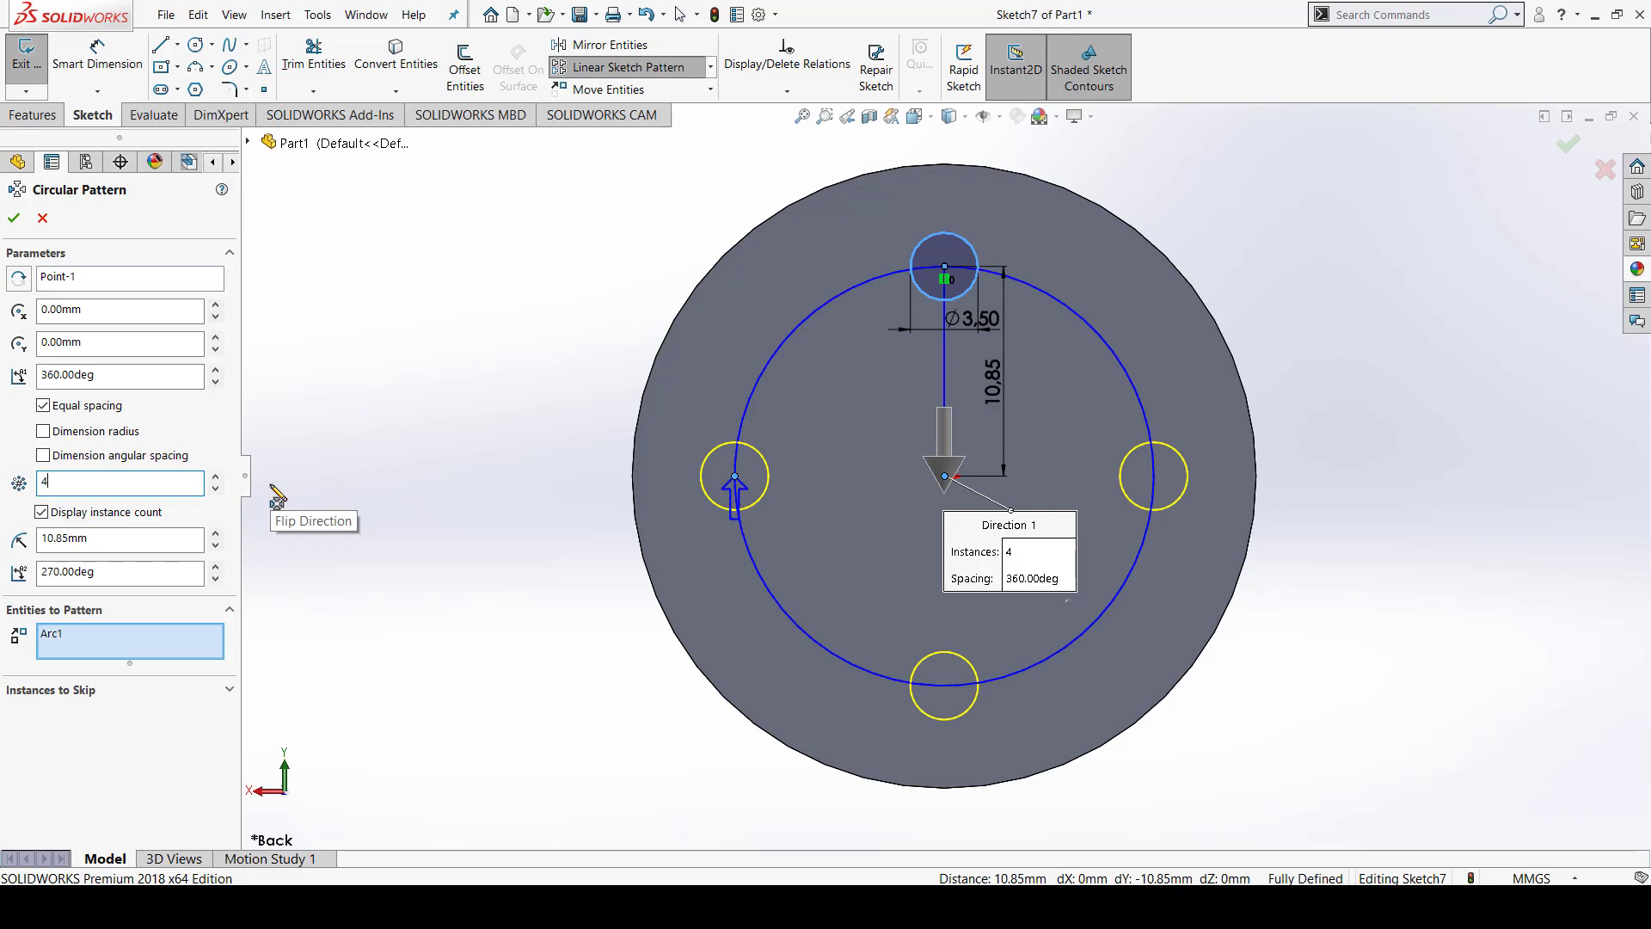
pyautogui.click(95, 379)
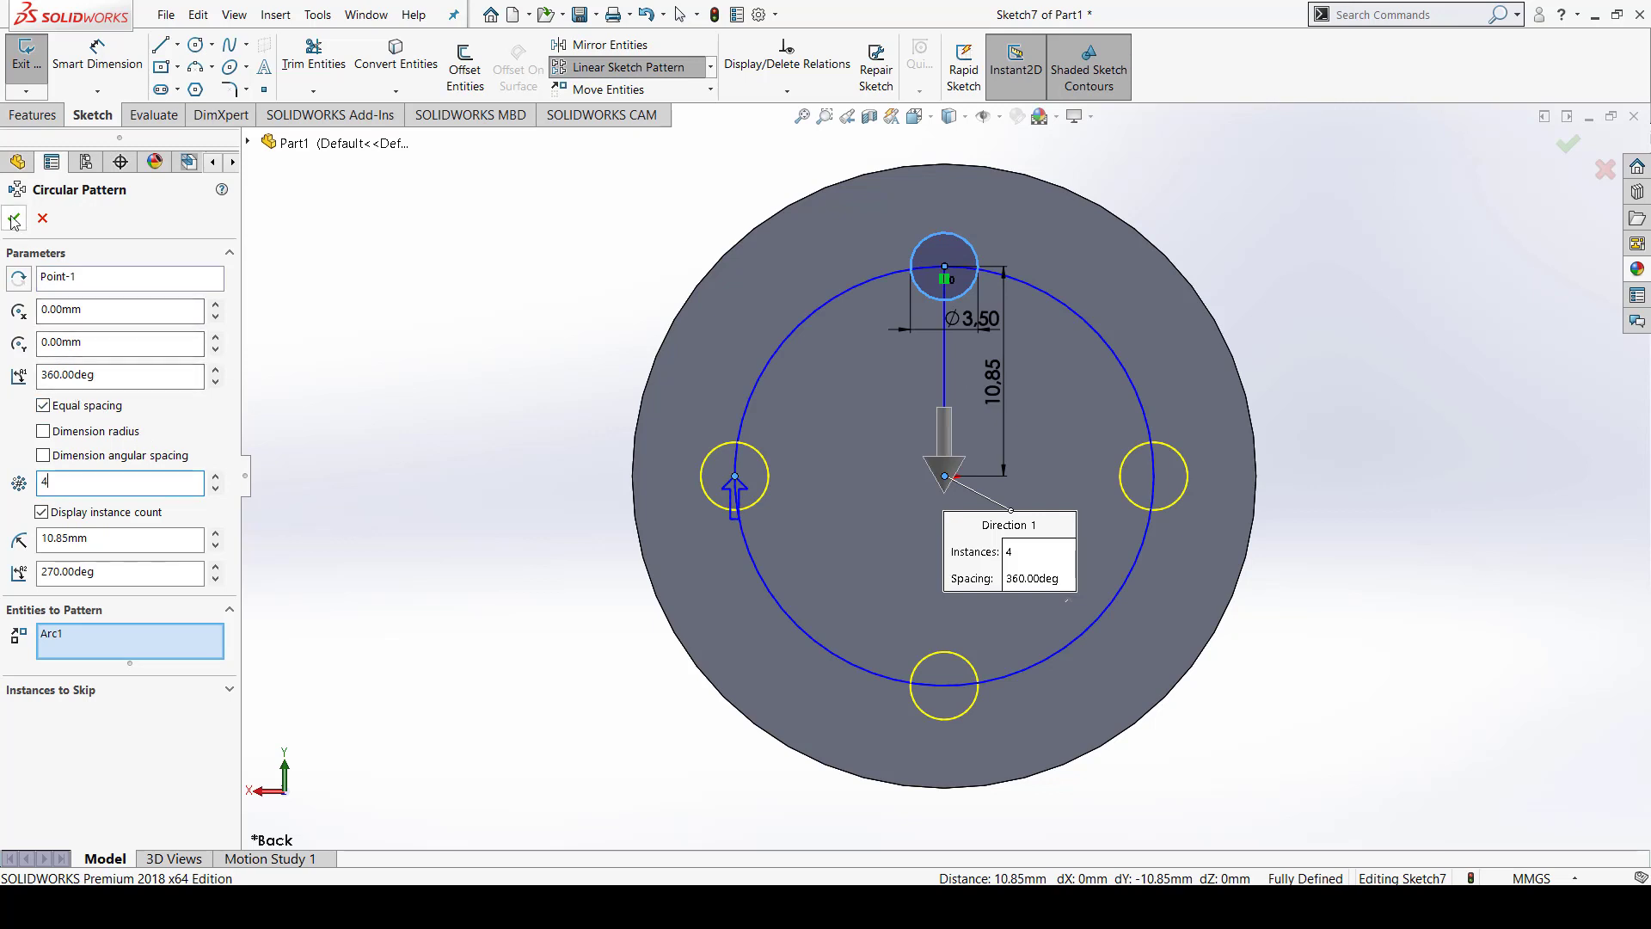
pyautogui.press('Return')
# Start an Extruded Cut from the patterned circles with the Up To Surface end condition
pyautogui.moveTo(1217, 653); pyautogui.dragTo(560, 467, button='middle')
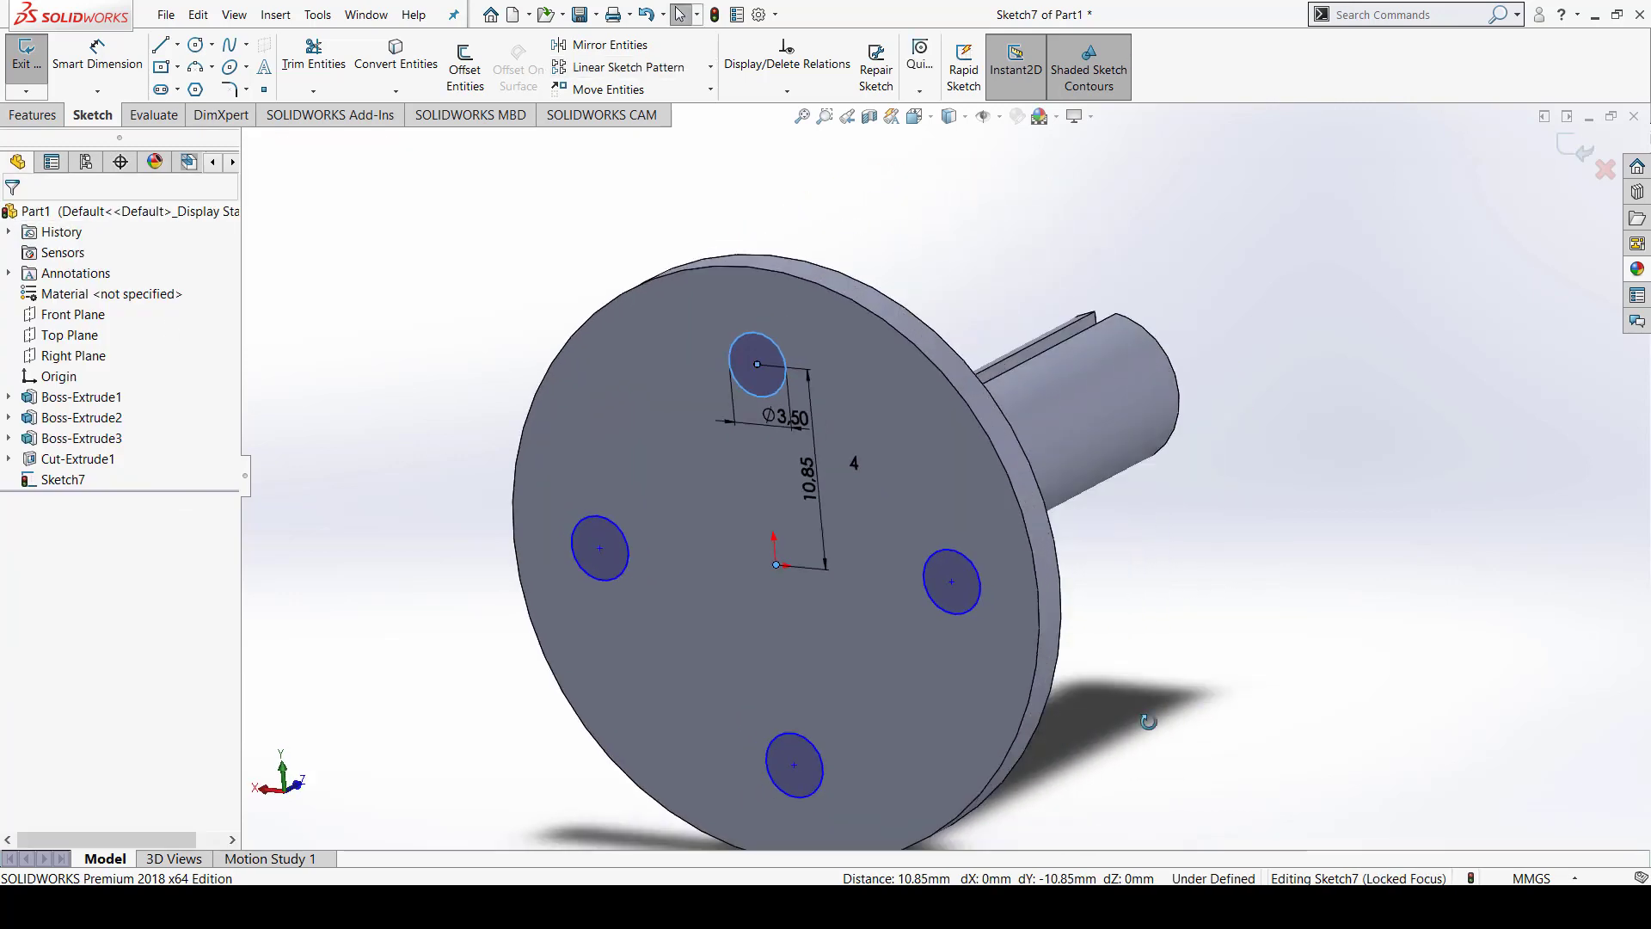
pyautogui.hotkey('ctrl', '8')
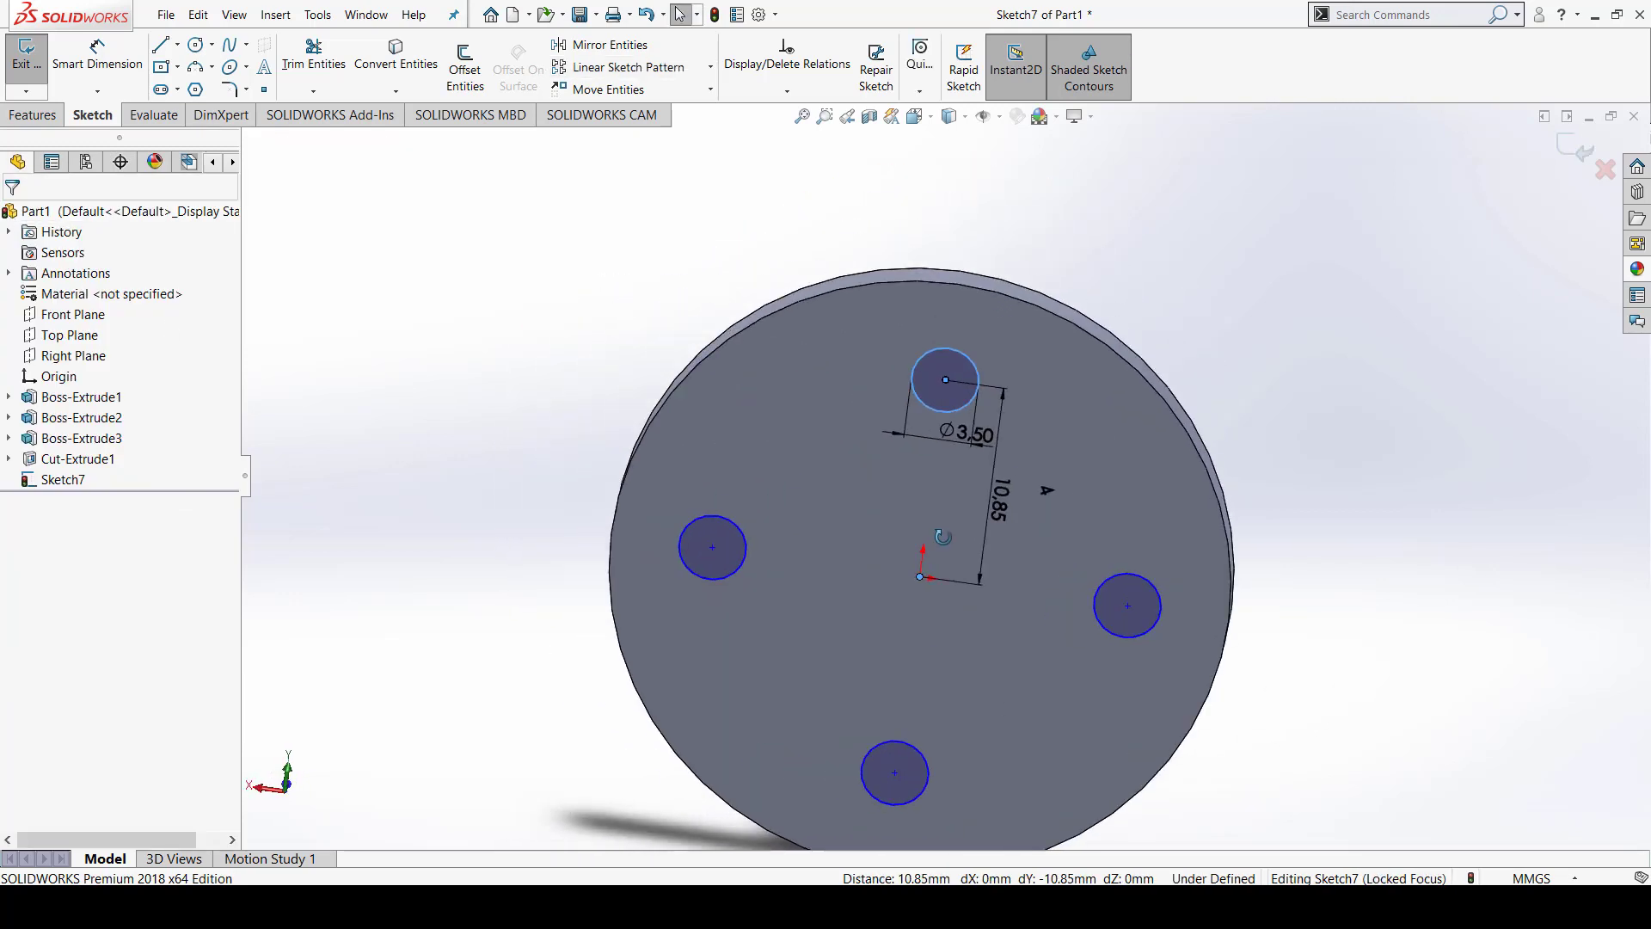
pyautogui.moveTo(933, 491); pyautogui.dragTo(894, 469, button='middle')
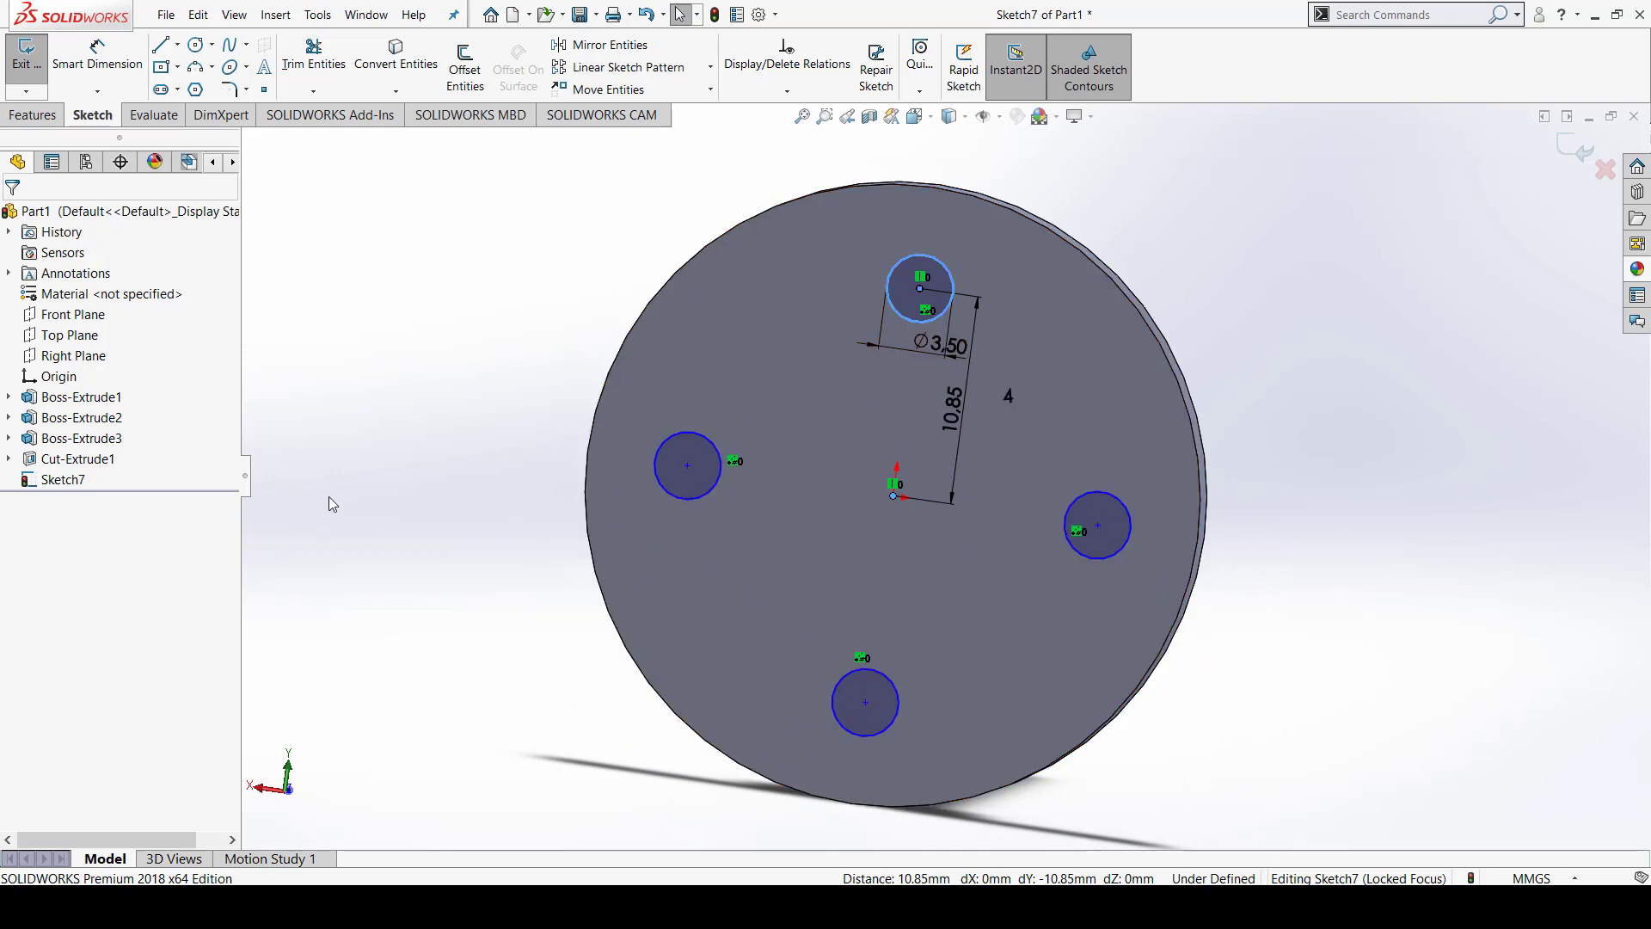
pyautogui.click(33, 115)
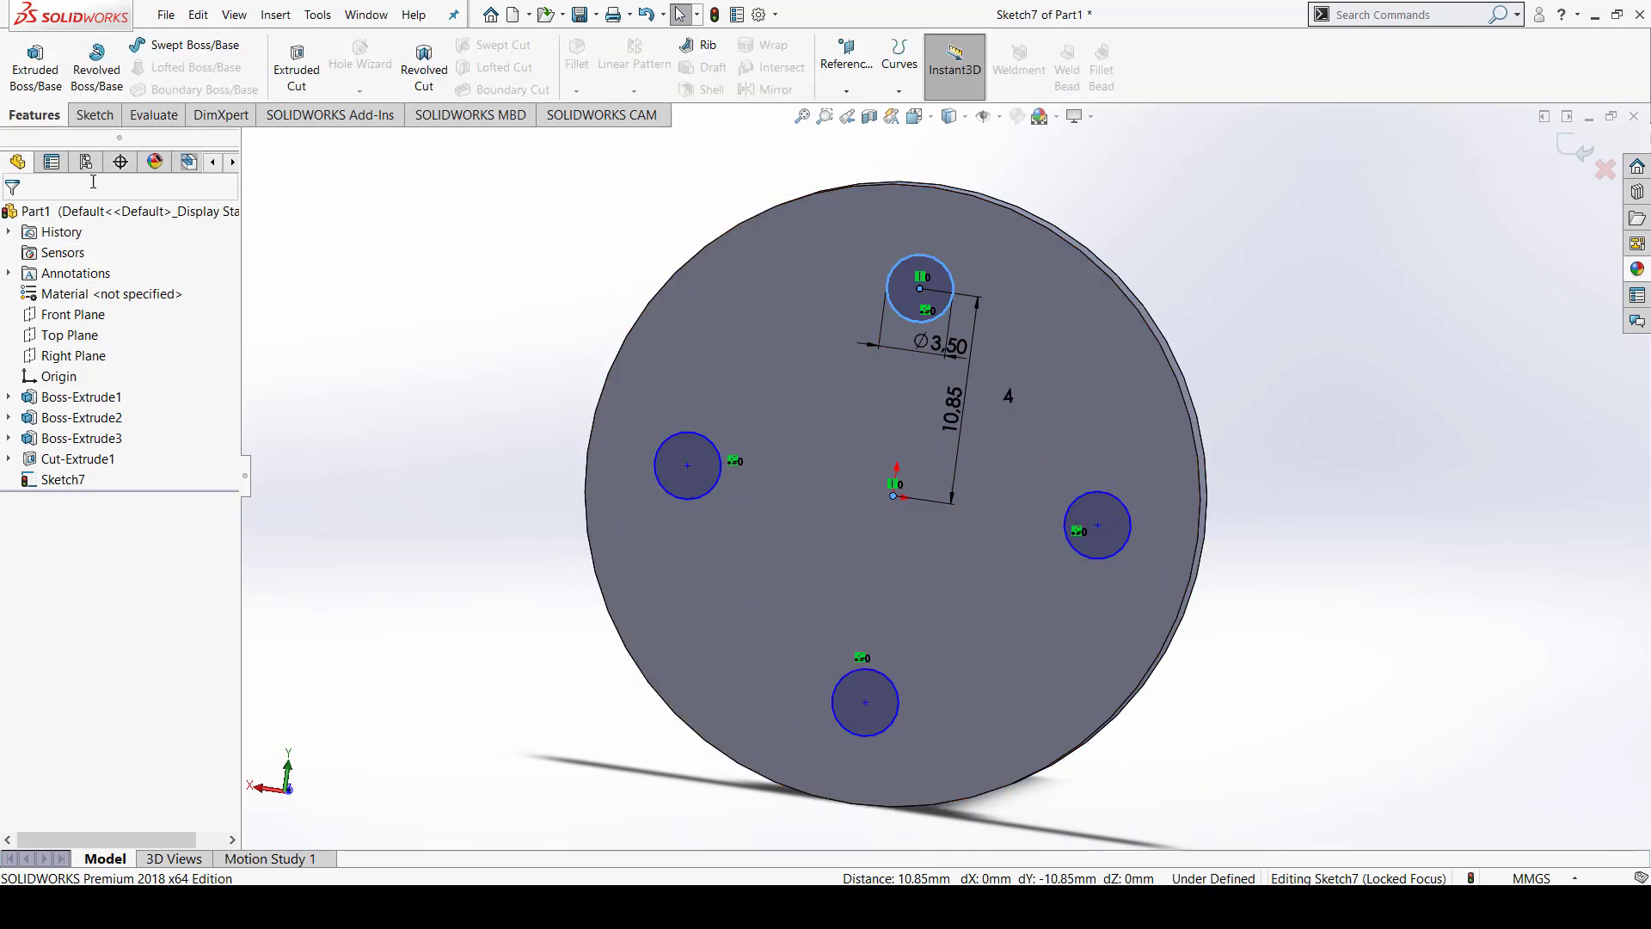
pyautogui.click(308, 71)
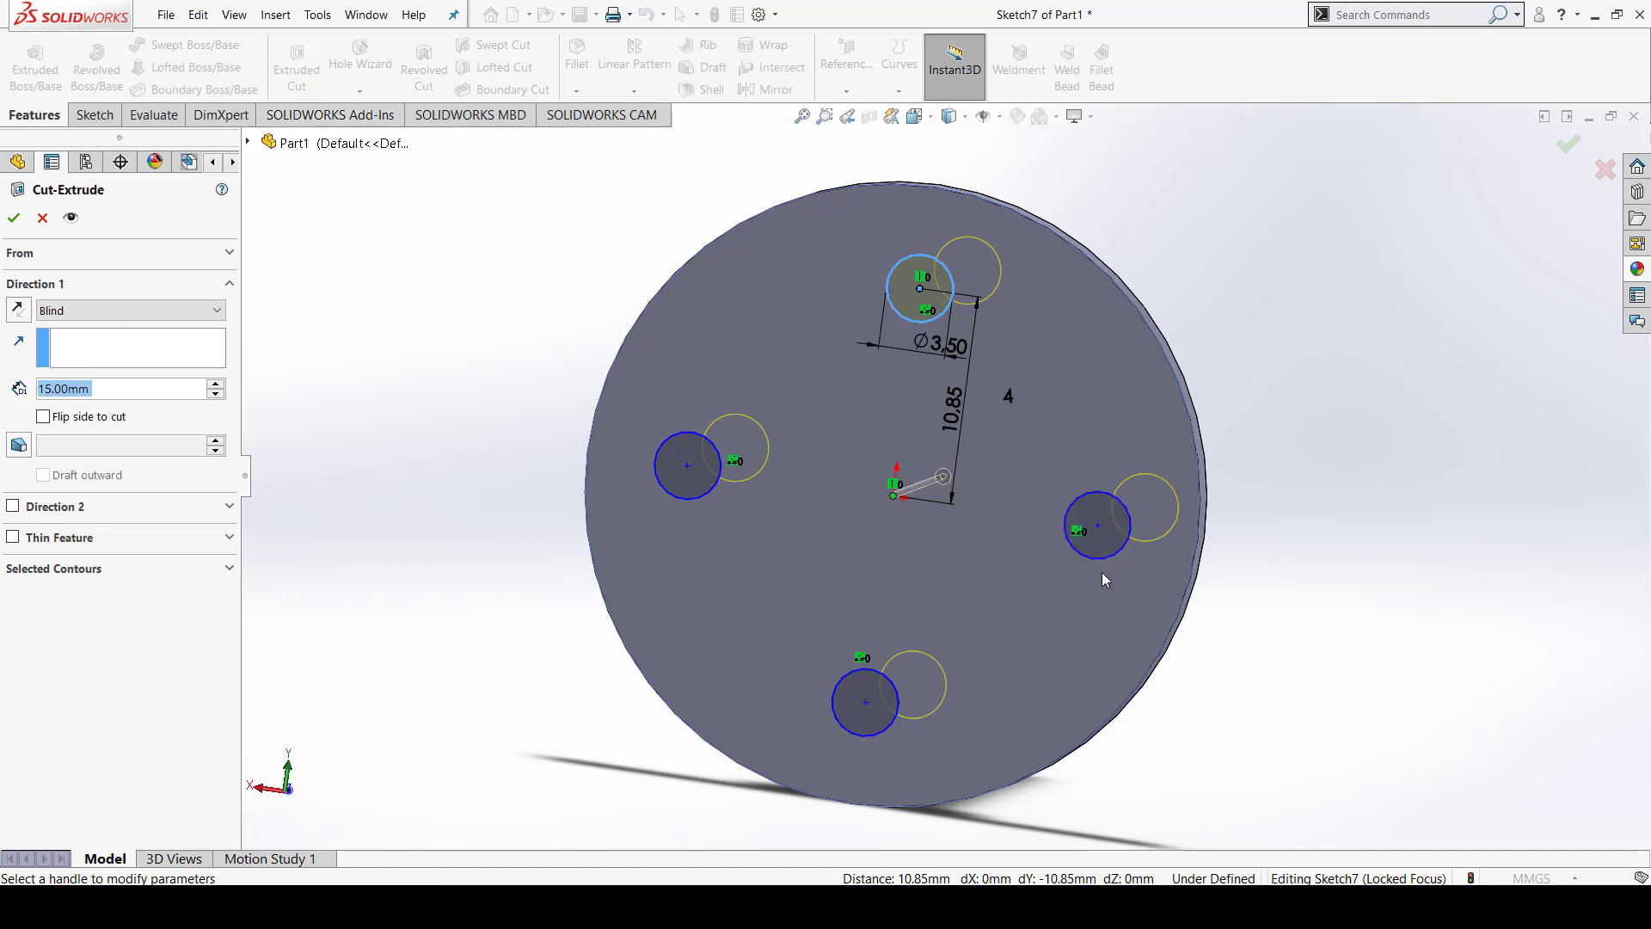
pyautogui.moveTo(958, 482)
pyautogui.mouseDown(button='middle')
pyautogui.moveTo(953, 645)
pyautogui.moveTo(1021, 644)
pyautogui.mouseUp(button='middle')
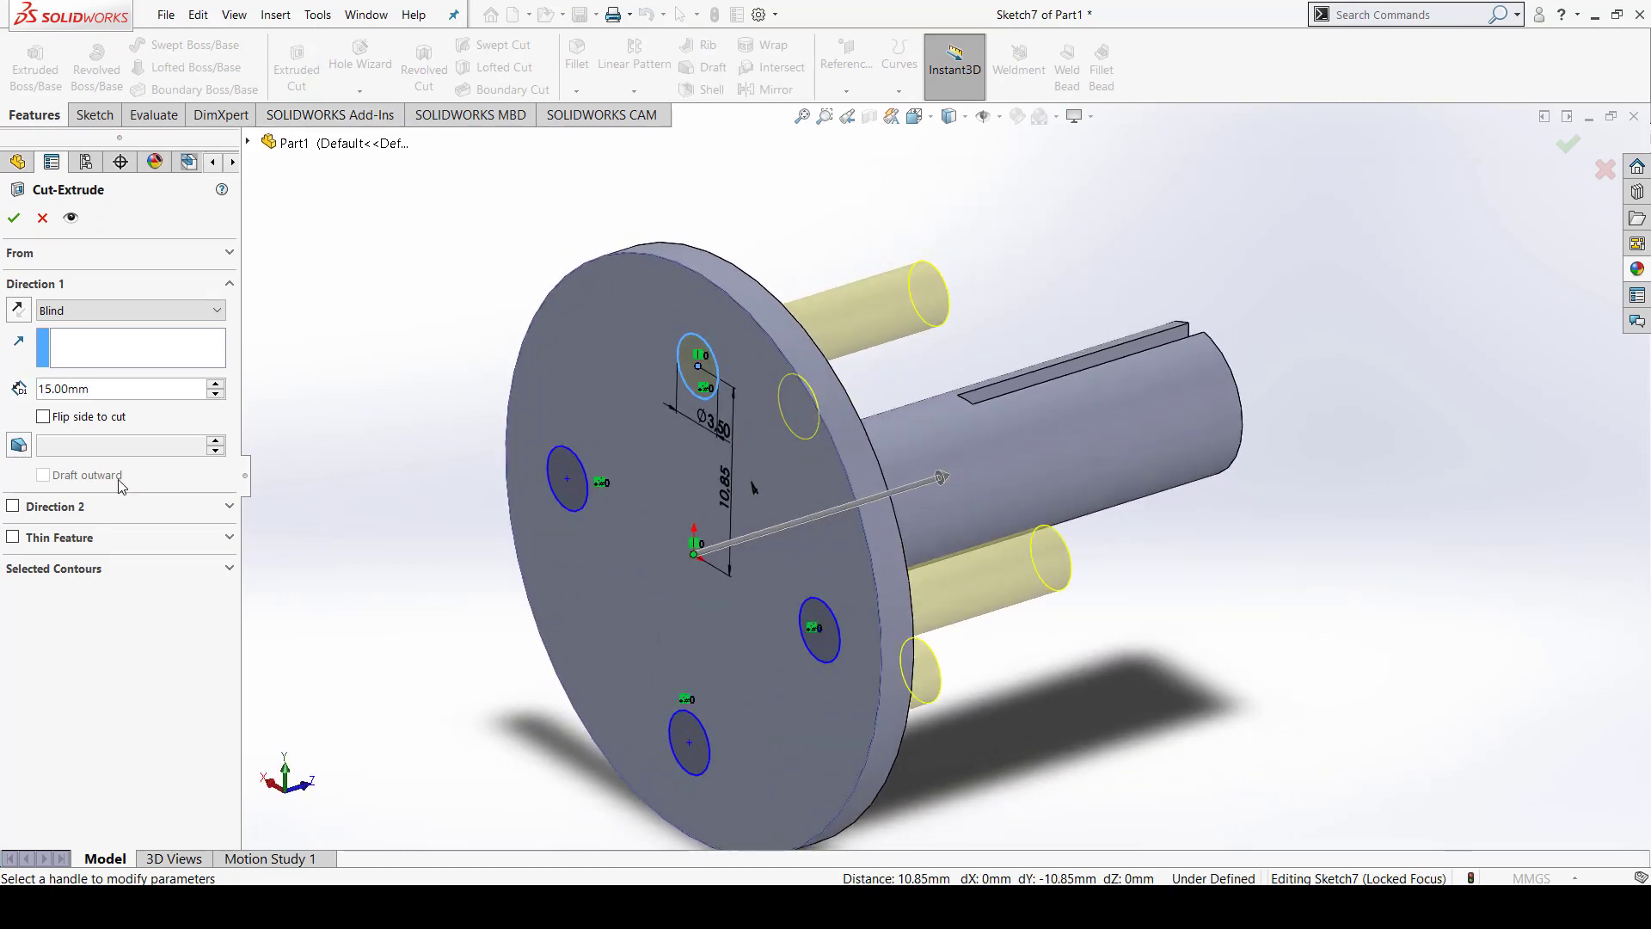
pyautogui.click(129, 309)
pyautogui.click(104, 396)
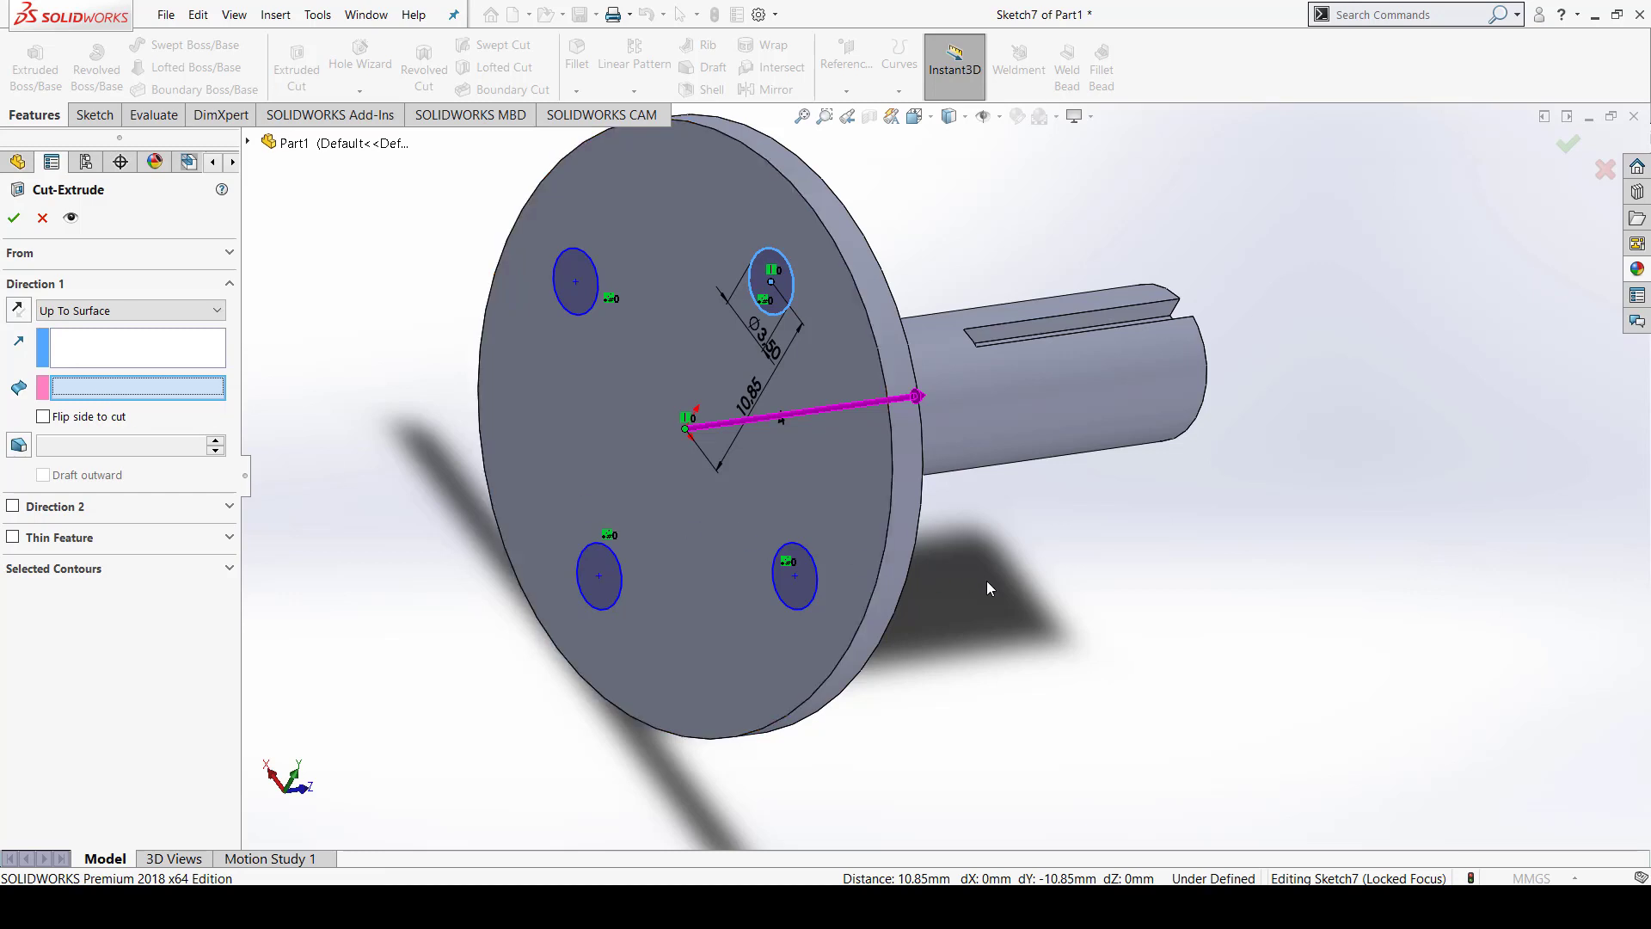
# End the cut at the flange face, verify direction, and create Cut-Extrude2's four holes
pyautogui.moveTo(987, 580); pyautogui.dragTo(913, 540, button='middle')
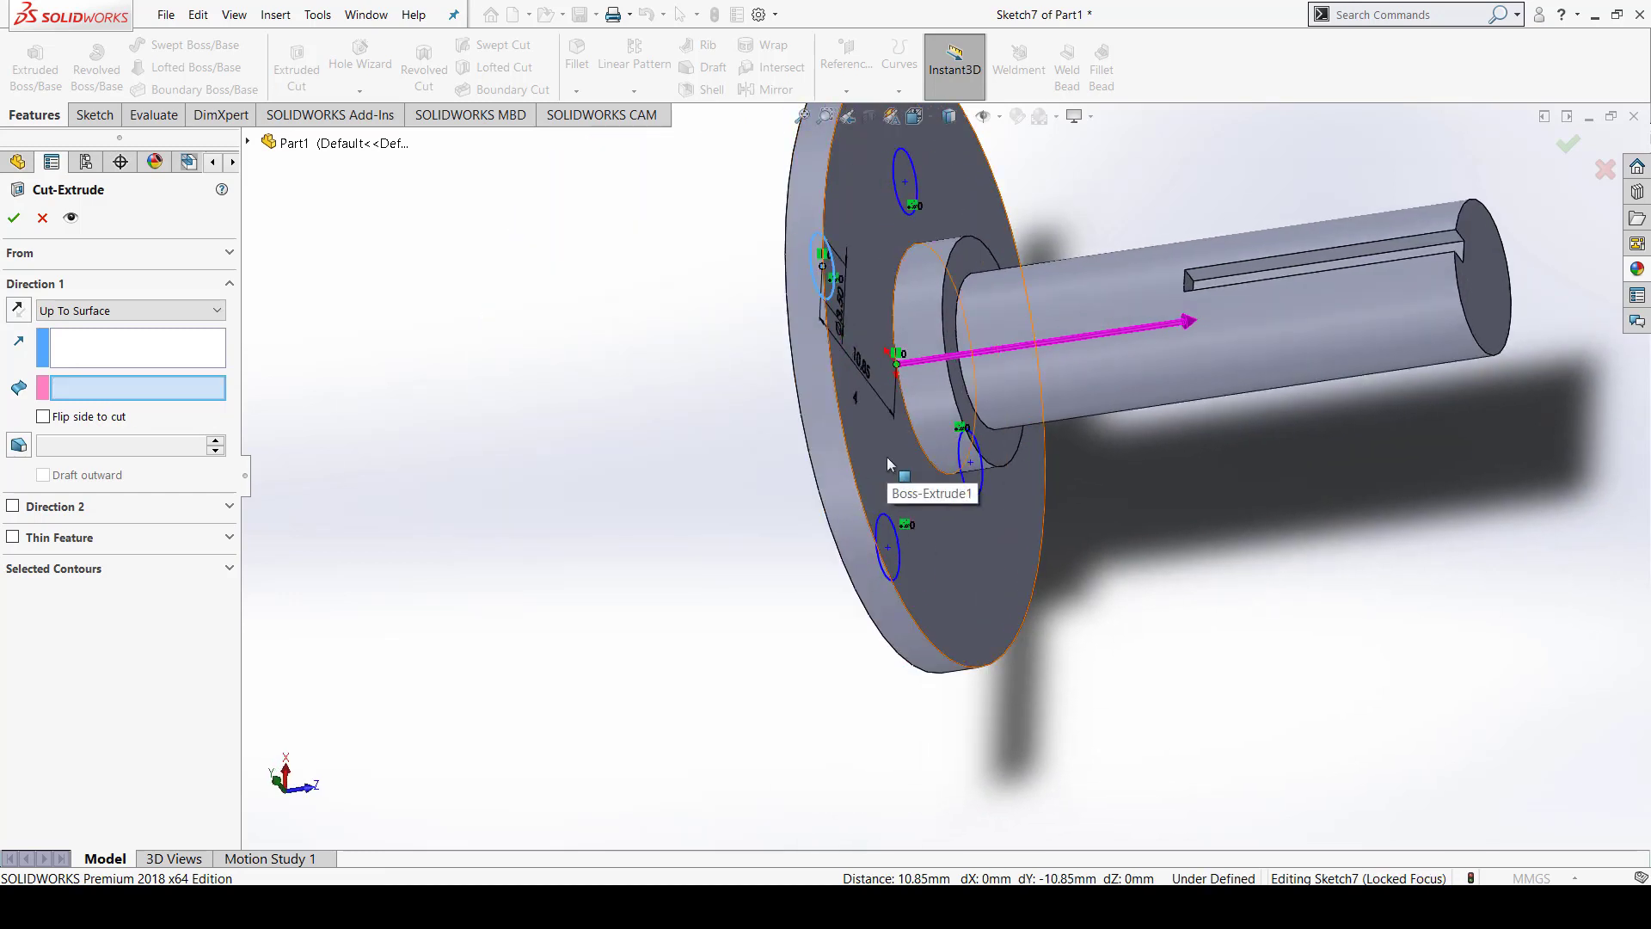
pyautogui.click(889, 463)
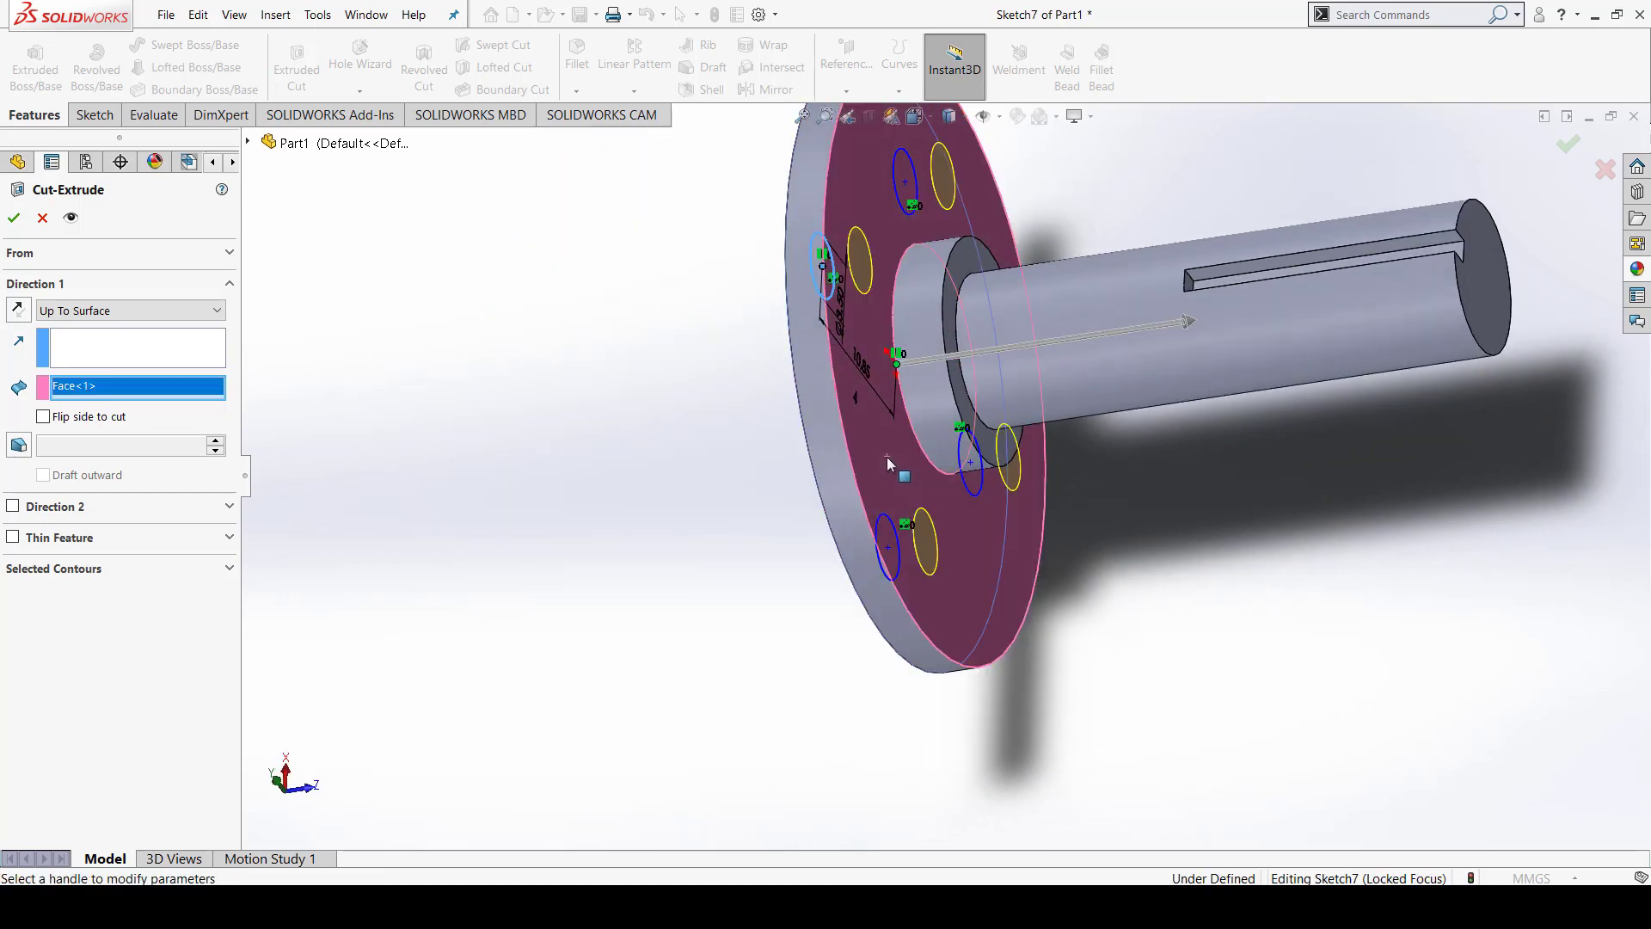
pyautogui.click(952, 320)
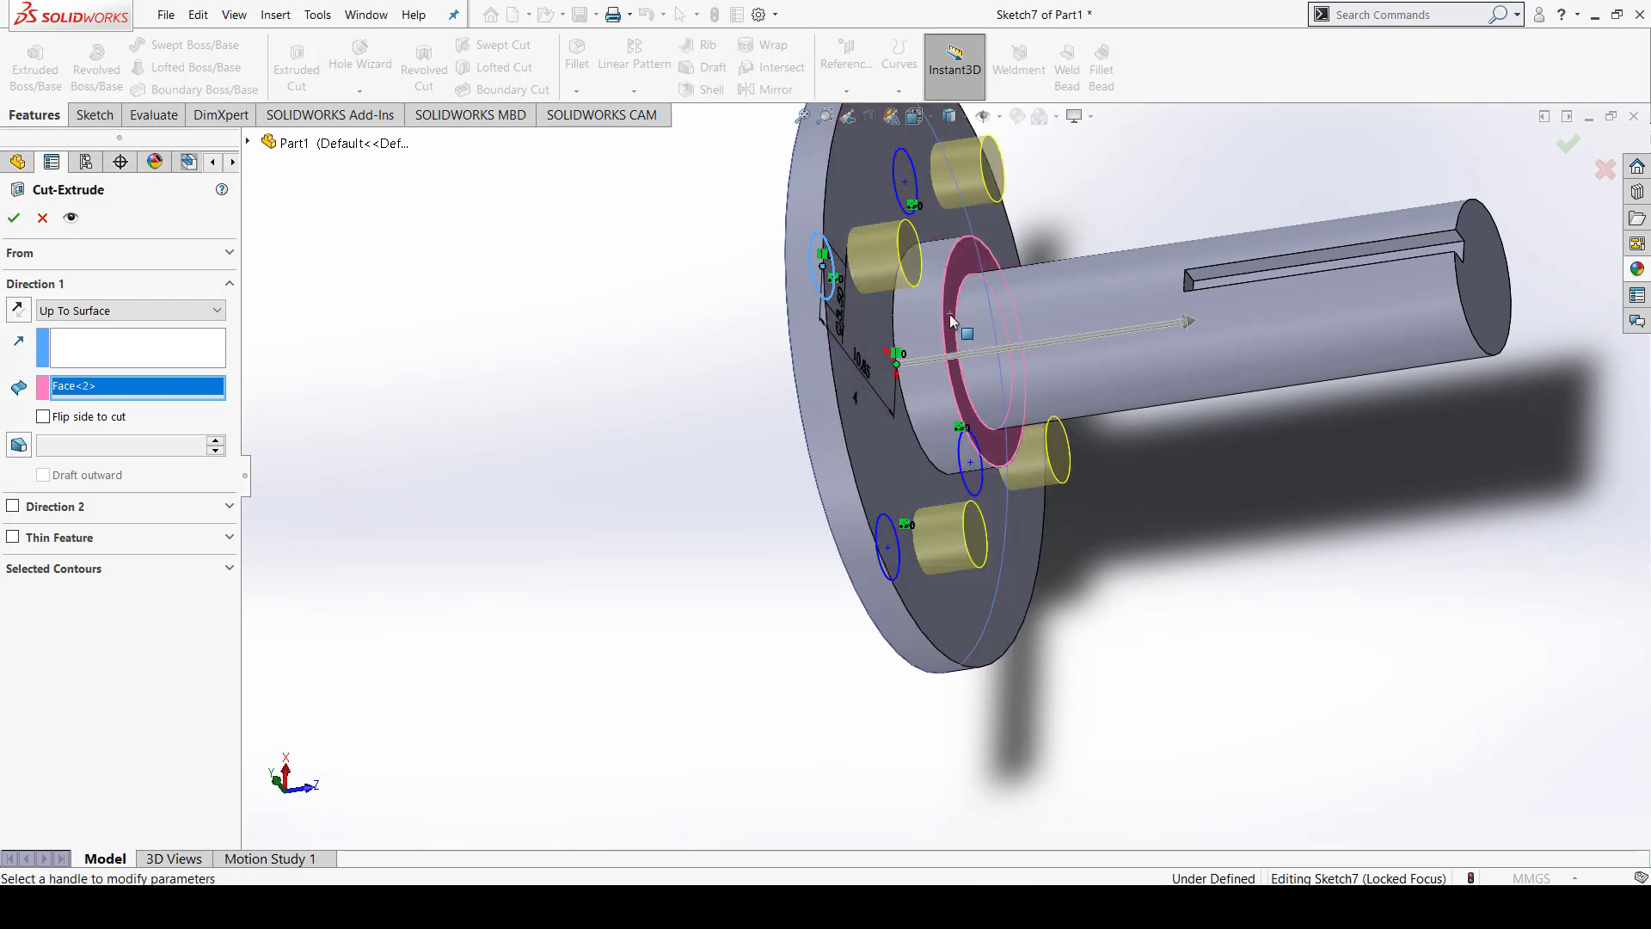
pyautogui.click(1502, 323)
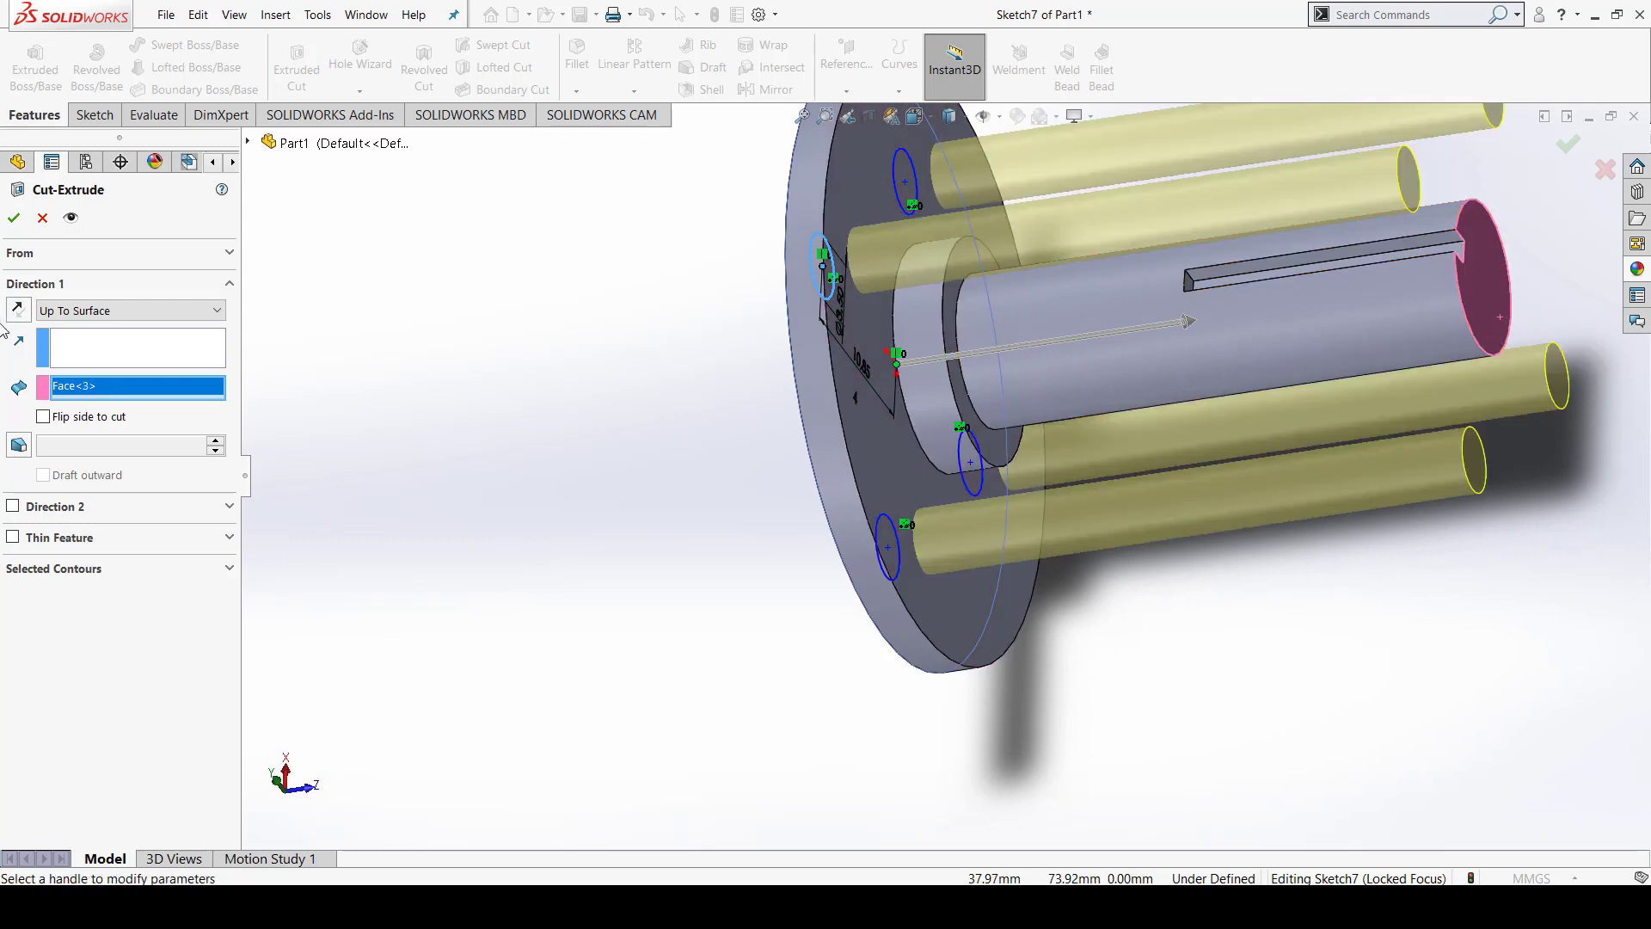
pyautogui.click(883, 459)
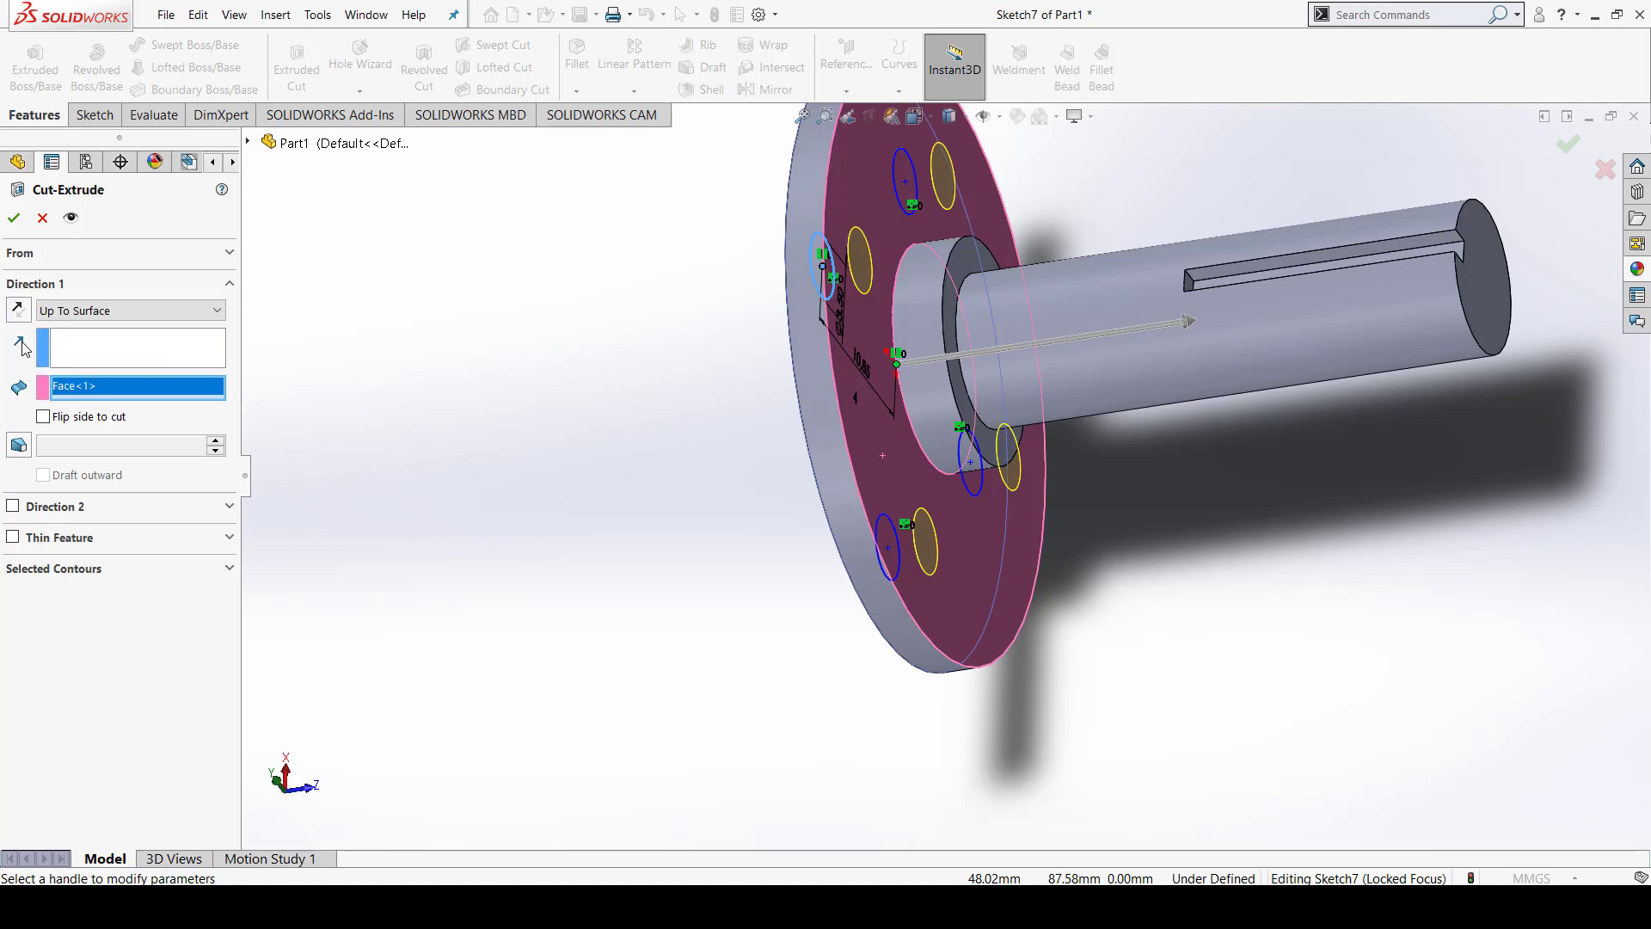
pyautogui.click(18, 310)
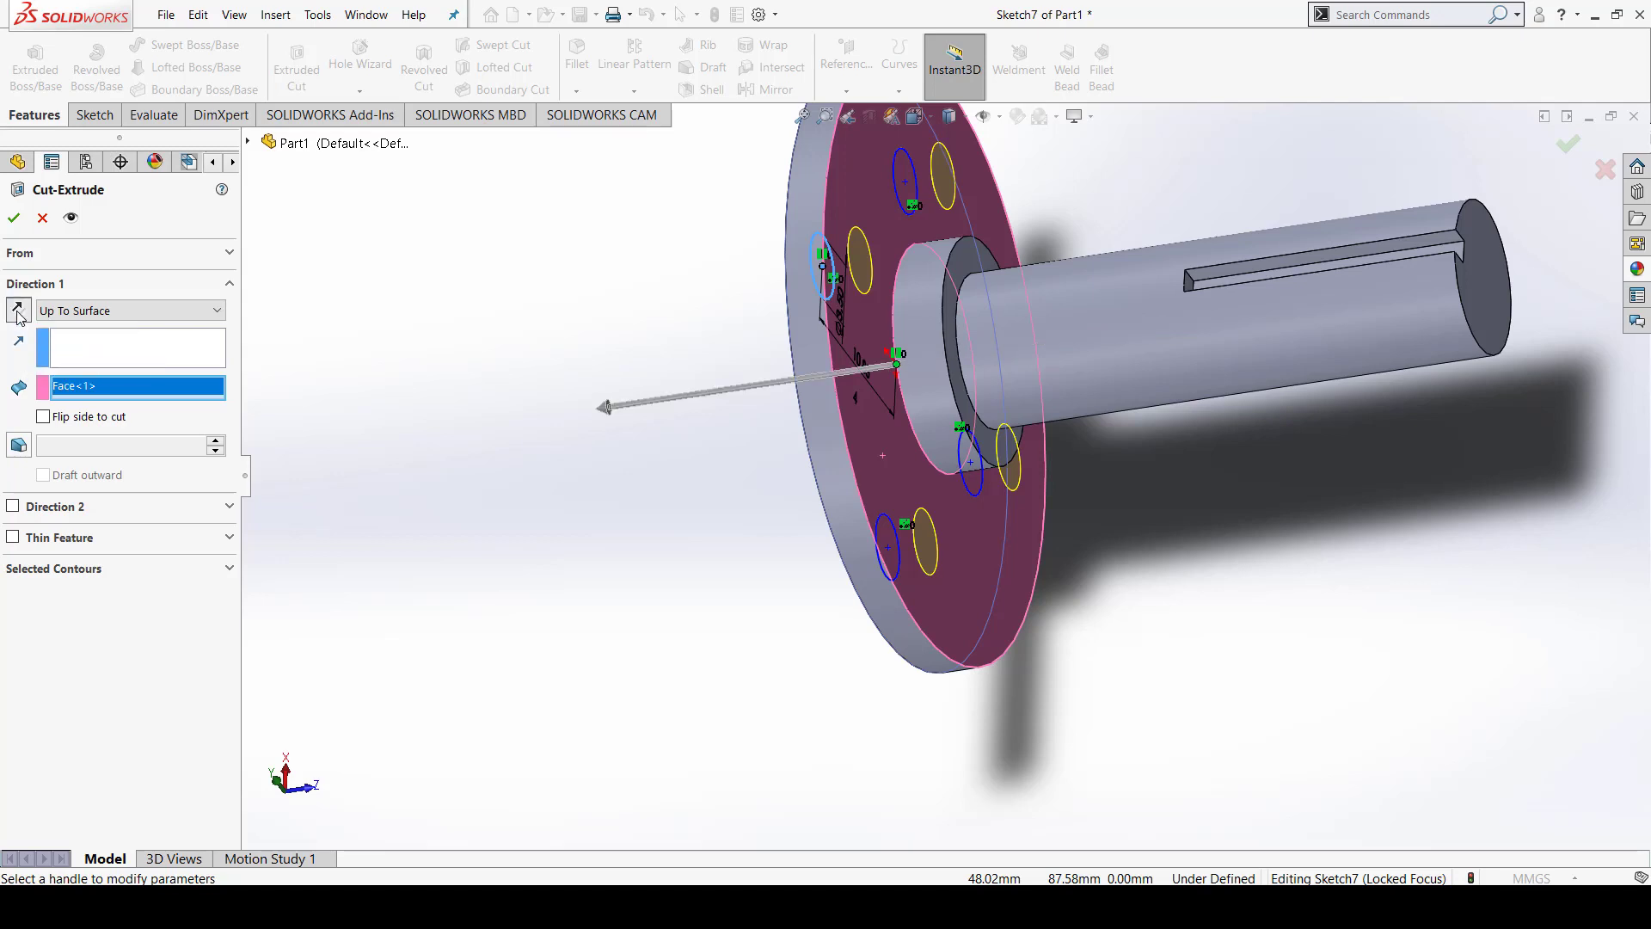
pyautogui.click(17, 314)
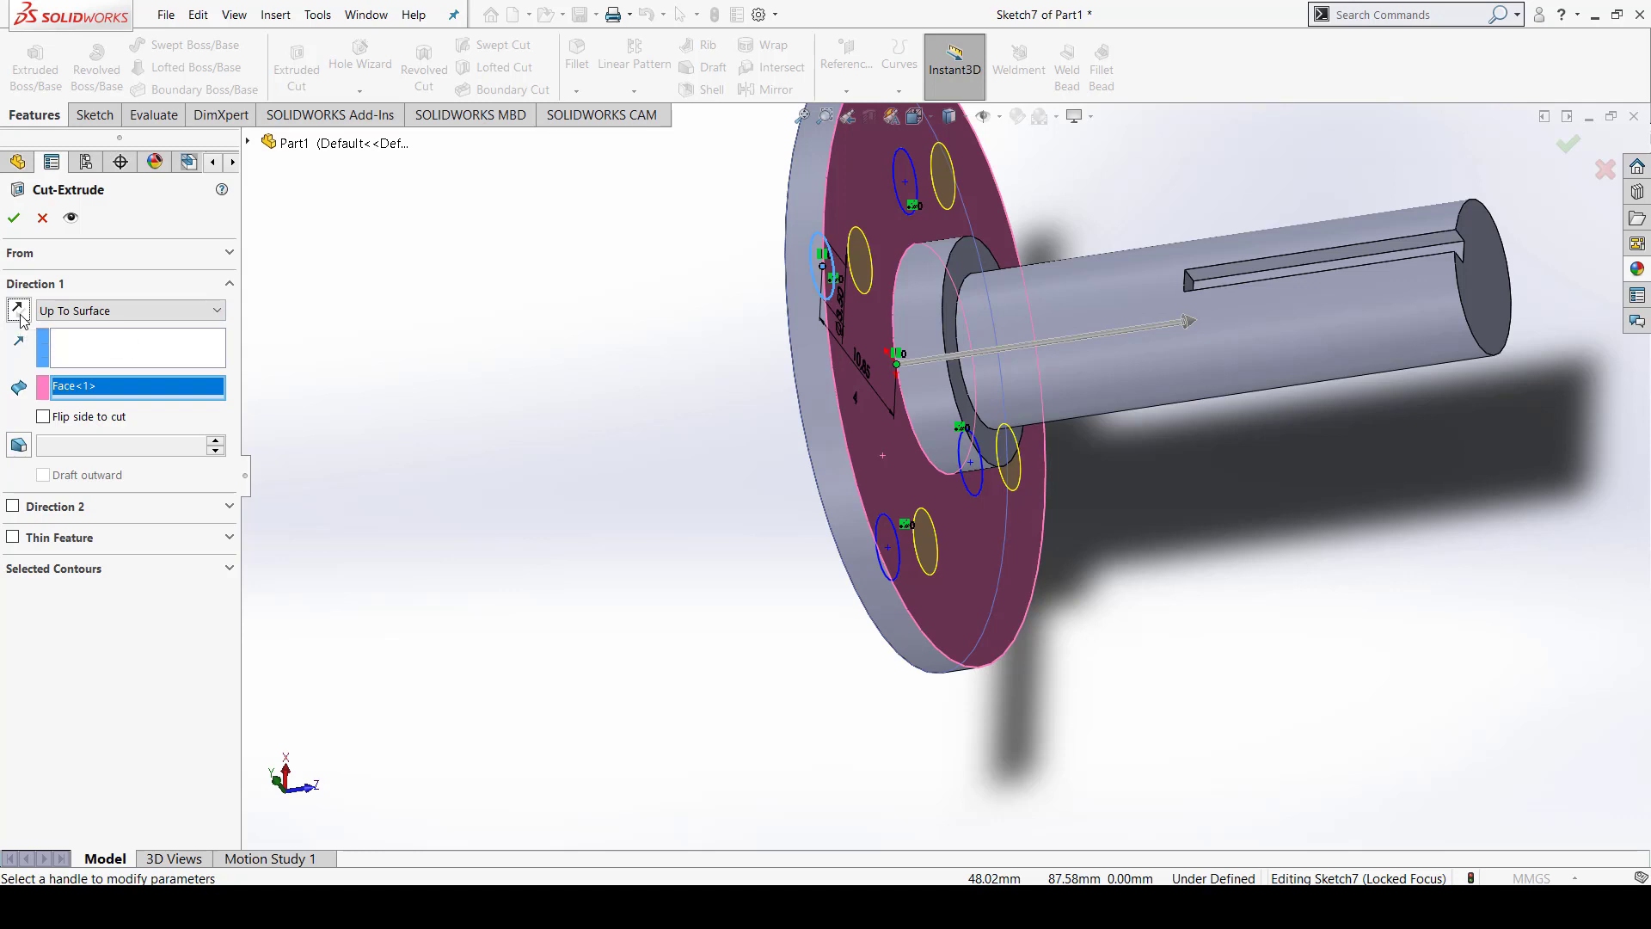
pyautogui.moveTo(1263, 450); pyautogui.dragTo(1270, 465, button='middle')
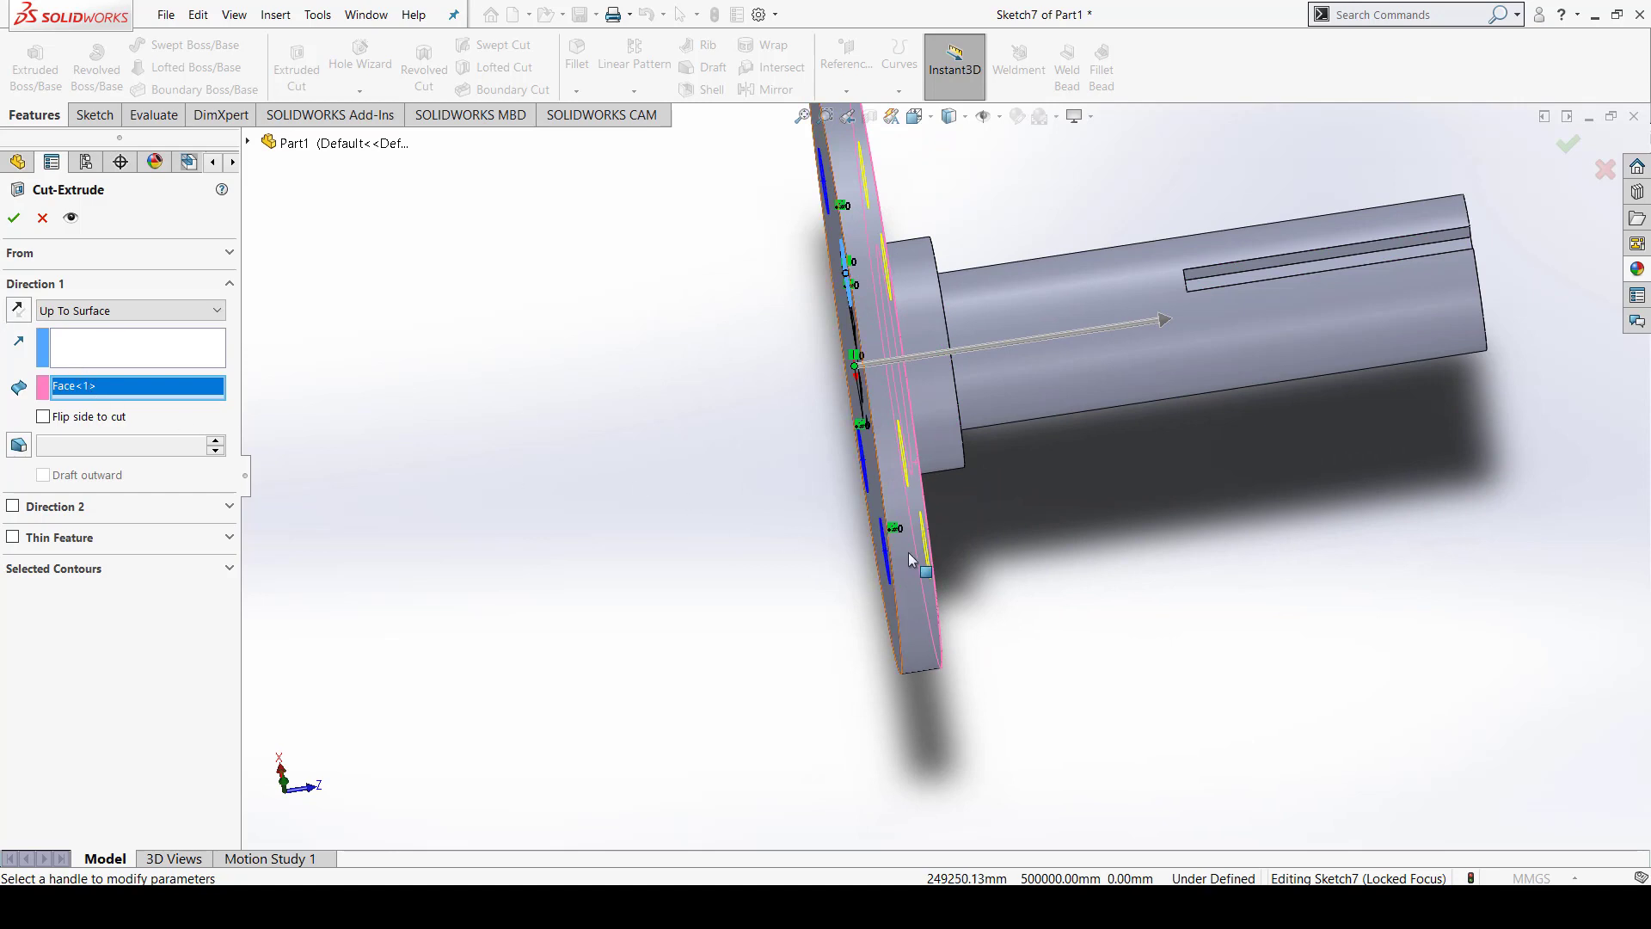
pyautogui.click(14, 218)
pyautogui.hotkey('alt', 'Tab')
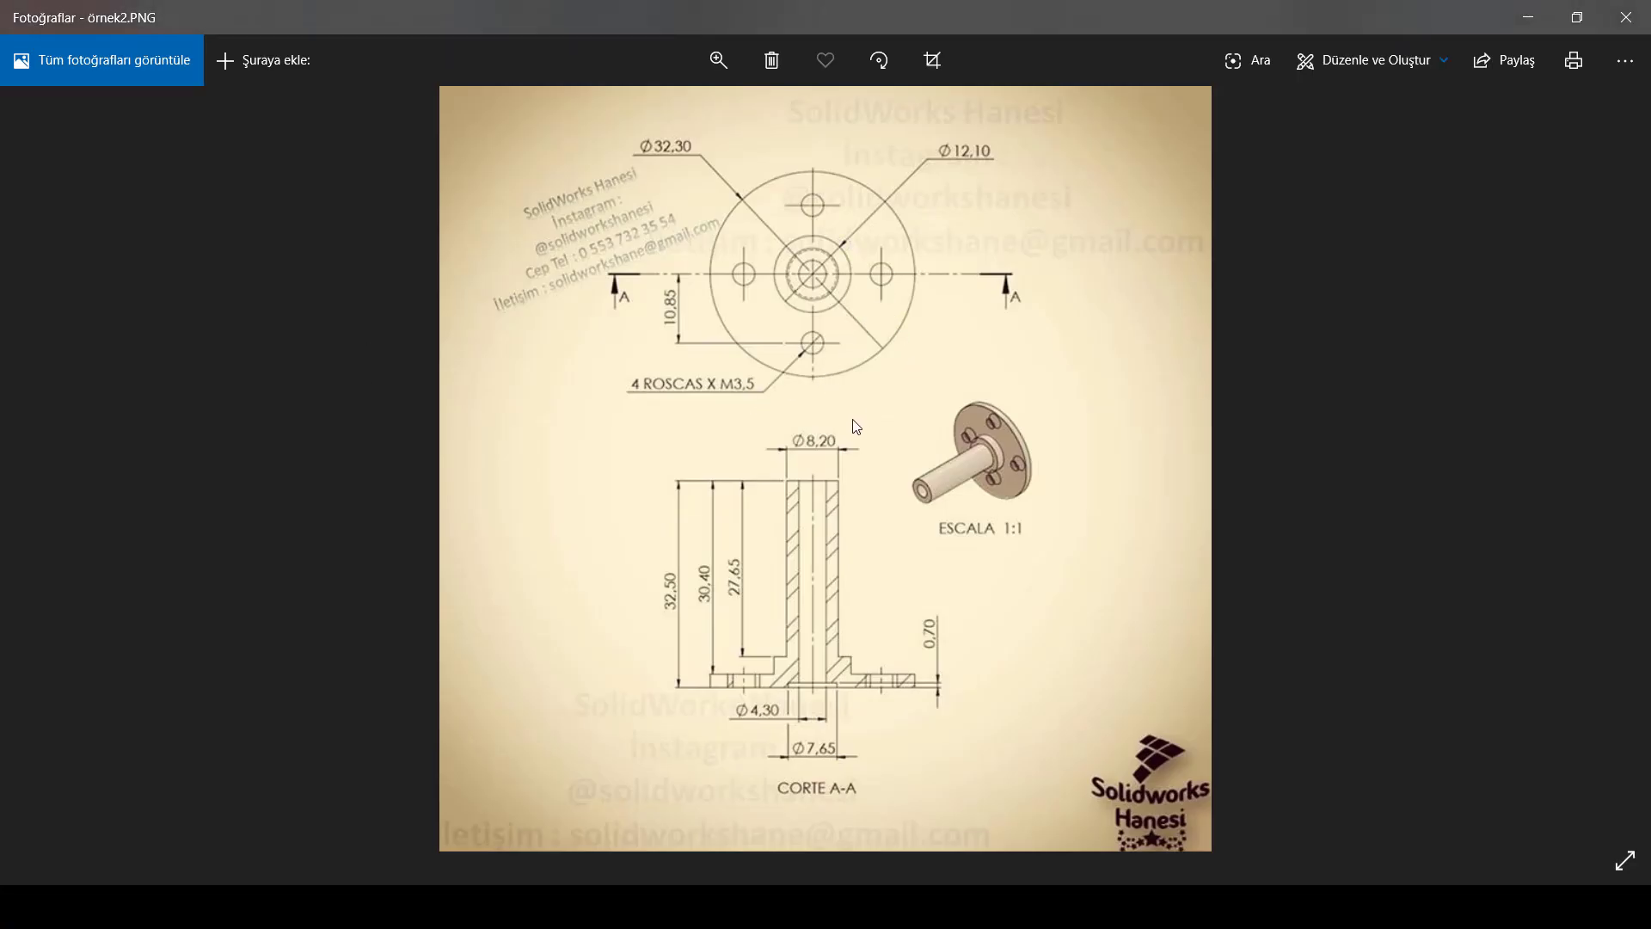
pyautogui.hotkey('alt', 'Tab')
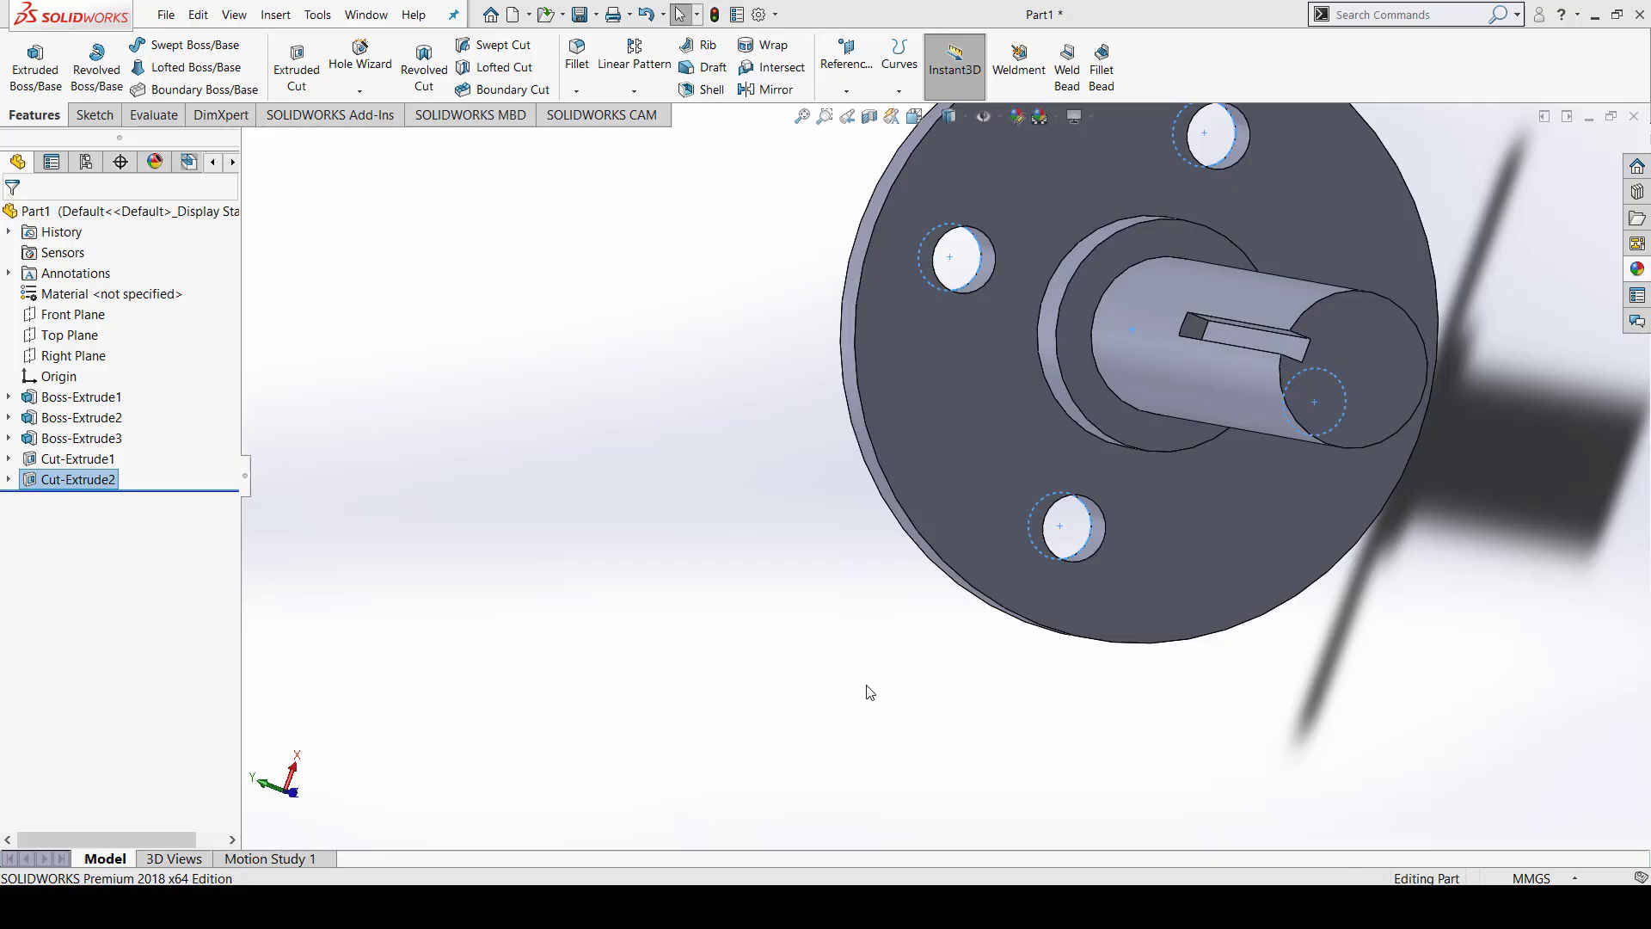
pyautogui.moveTo(1362, 572)
pyautogui.mouseDown(button='middle')
pyautogui.moveTo(977, 803)
pyautogui.moveTo(748, 829)
pyautogui.moveTo(988, 803)
pyautogui.mouseUp(button='middle')
pyautogui.scroll(5, 1290, 550)
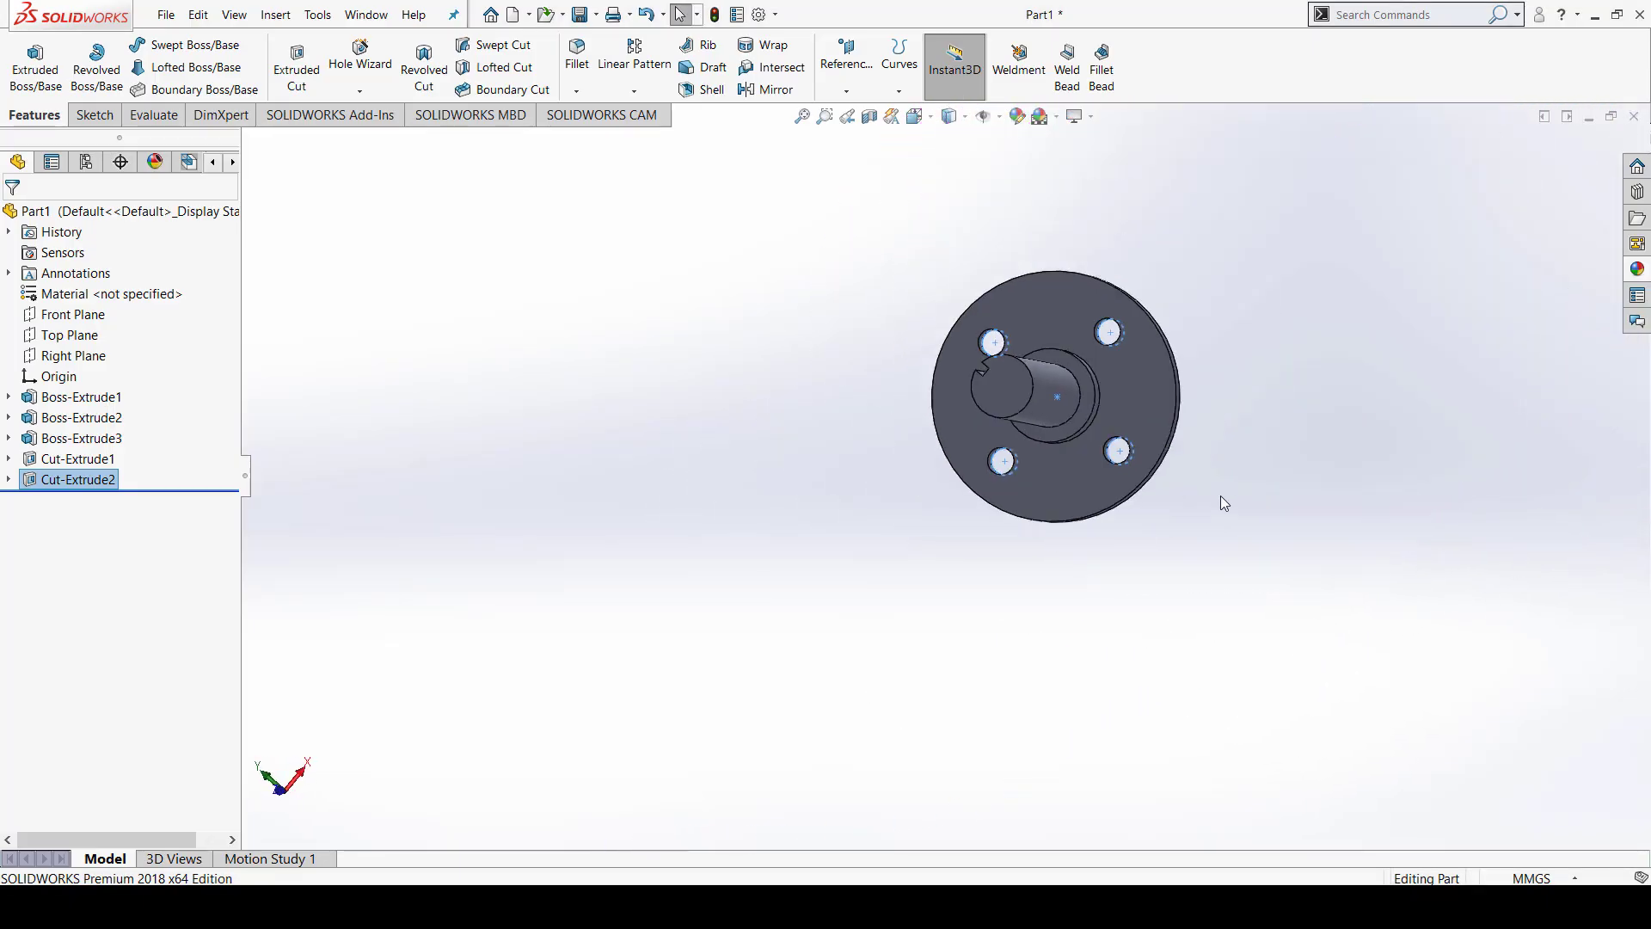
pyautogui.moveTo(1223, 504)
pyautogui.mouseDown(button='middle')
pyautogui.moveTo(1057, 582)
pyautogui.moveTo(936, 696)
pyautogui.moveTo(1198, 877)
pyautogui.moveTo(1153, 542)
pyautogui.moveTo(1150, 590)
pyautogui.moveTo(1037, 605)
pyautogui.moveTo(1136, 453)
pyautogui.moveTo(882, 318)
pyautogui.moveTo(810, 324)
pyautogui.moveTo(811, 416)
pyautogui.moveTo(909, 493)
pyautogui.moveTo(951, 611)
pyautogui.moveTo(980, 409)
pyautogui.moveTo(954, 412)
pyautogui.mouseUp(button='middle')
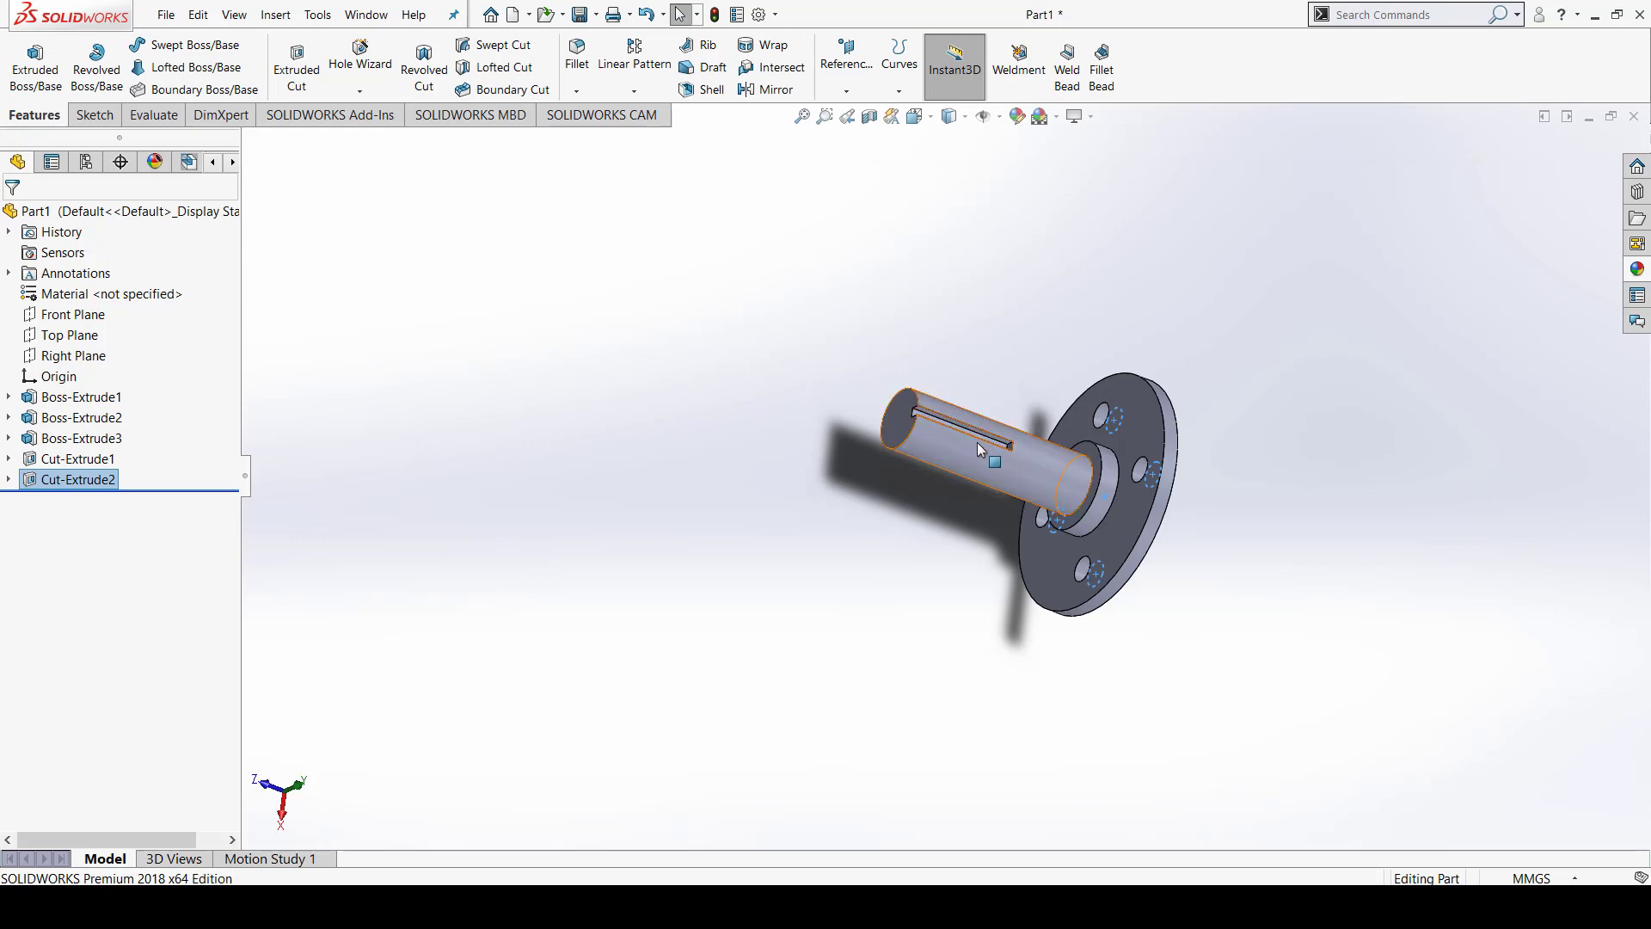
pyautogui.click(895, 428)
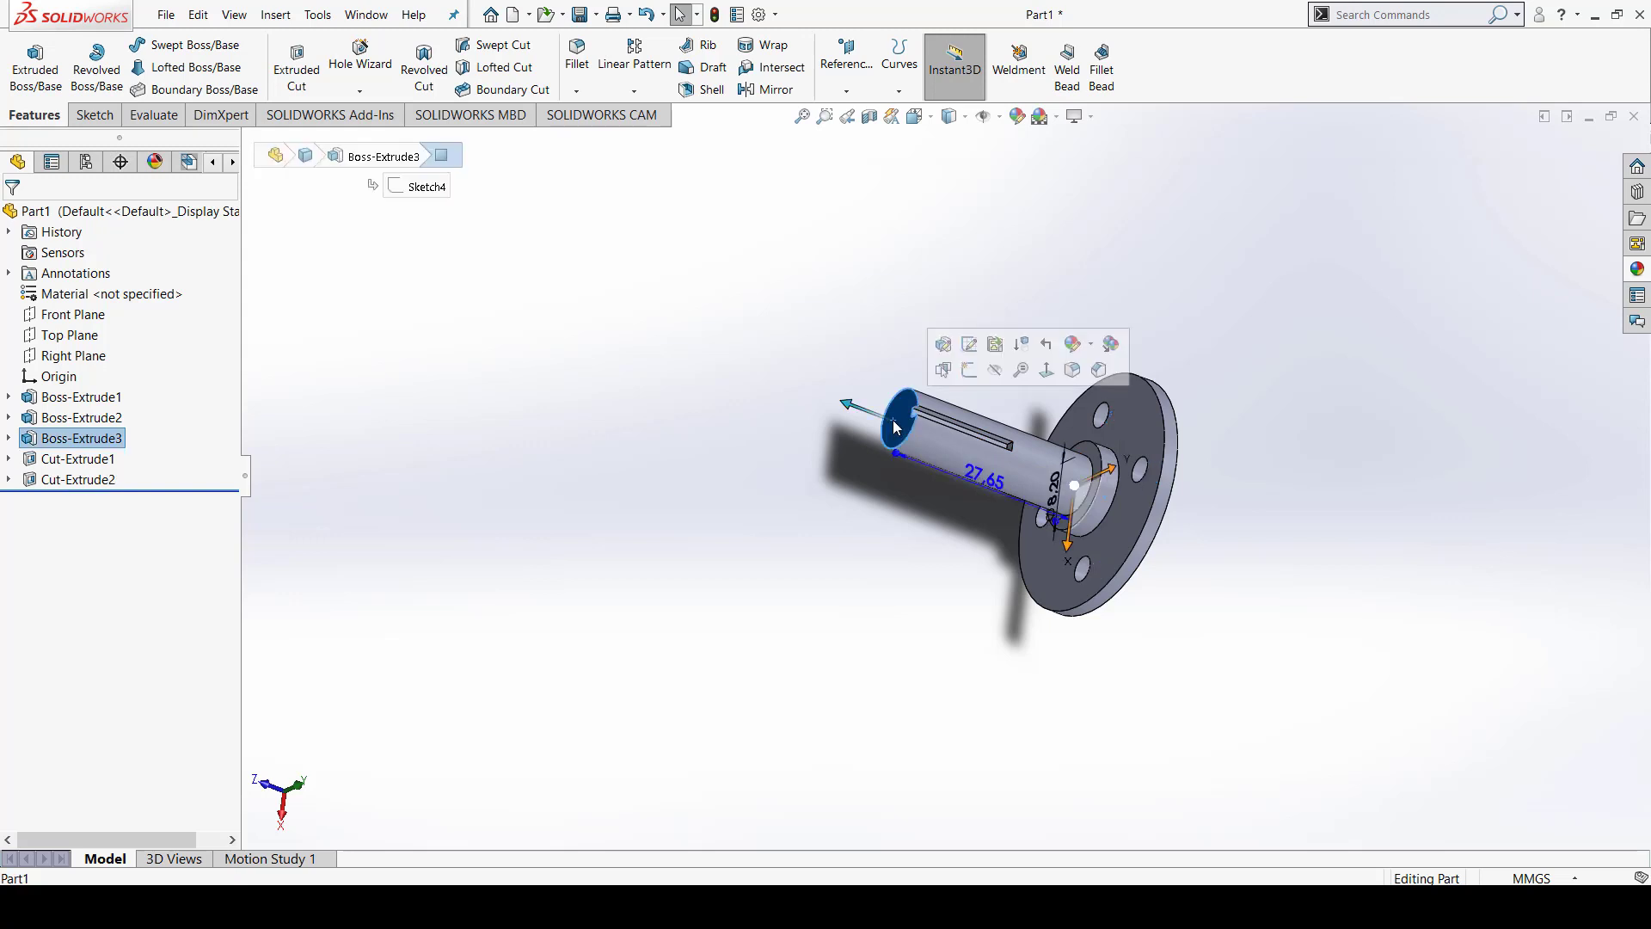
pyautogui.click(855, 554)
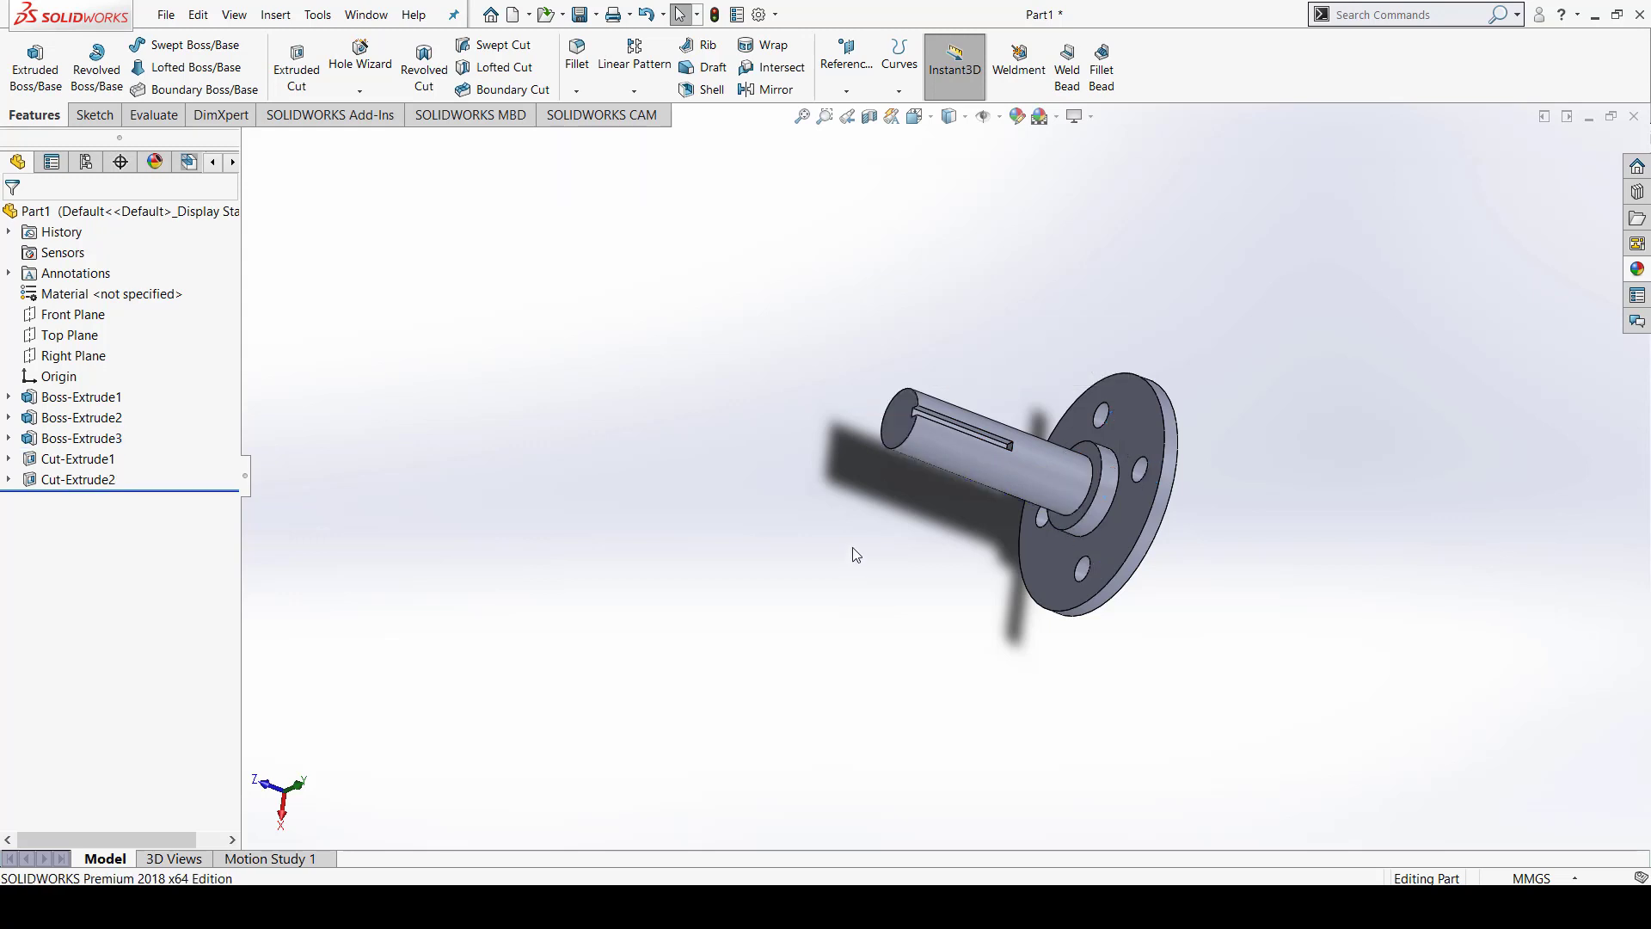
pyautogui.moveTo(1019, 590)
pyautogui.mouseDown(button='middle')
pyautogui.moveTo(1035, 648)
pyautogui.moveTo(988, 785)
pyautogui.moveTo(777, 726)
pyautogui.moveTo(867, 577)
pyautogui.moveTo(1131, 553)
pyautogui.moveTo(888, 494)
pyautogui.mouseUp(button='middle')
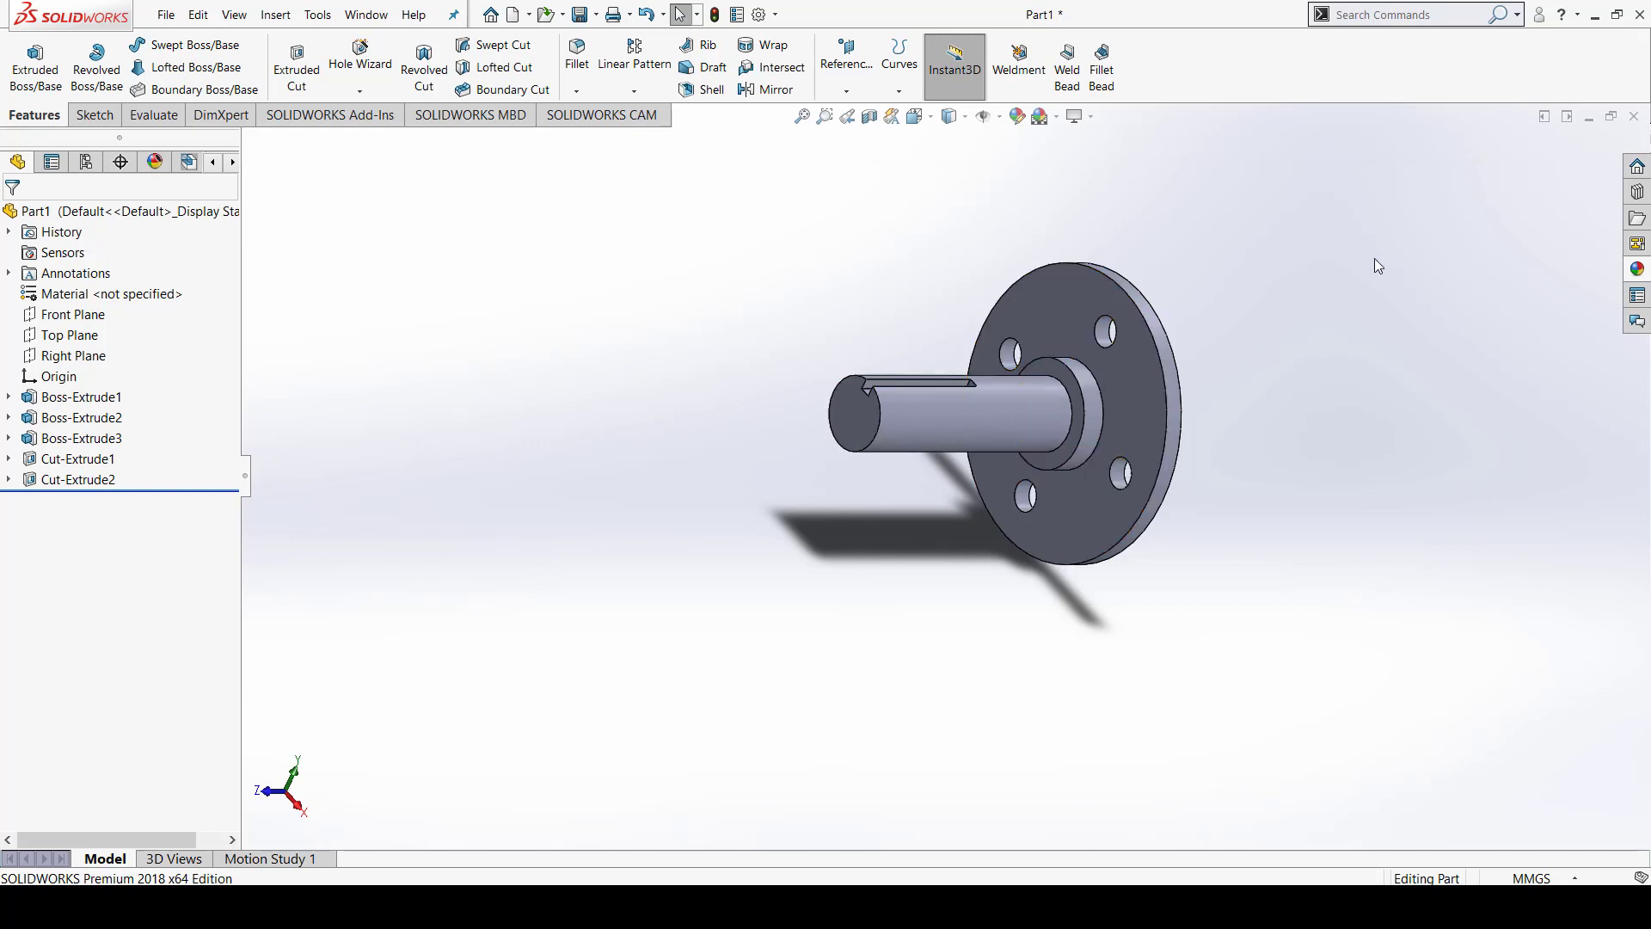
# Close the part saving it as örnek2, then minimize the reference drawing
pyautogui.click(1640, 17)
pyautogui.click(776, 428)
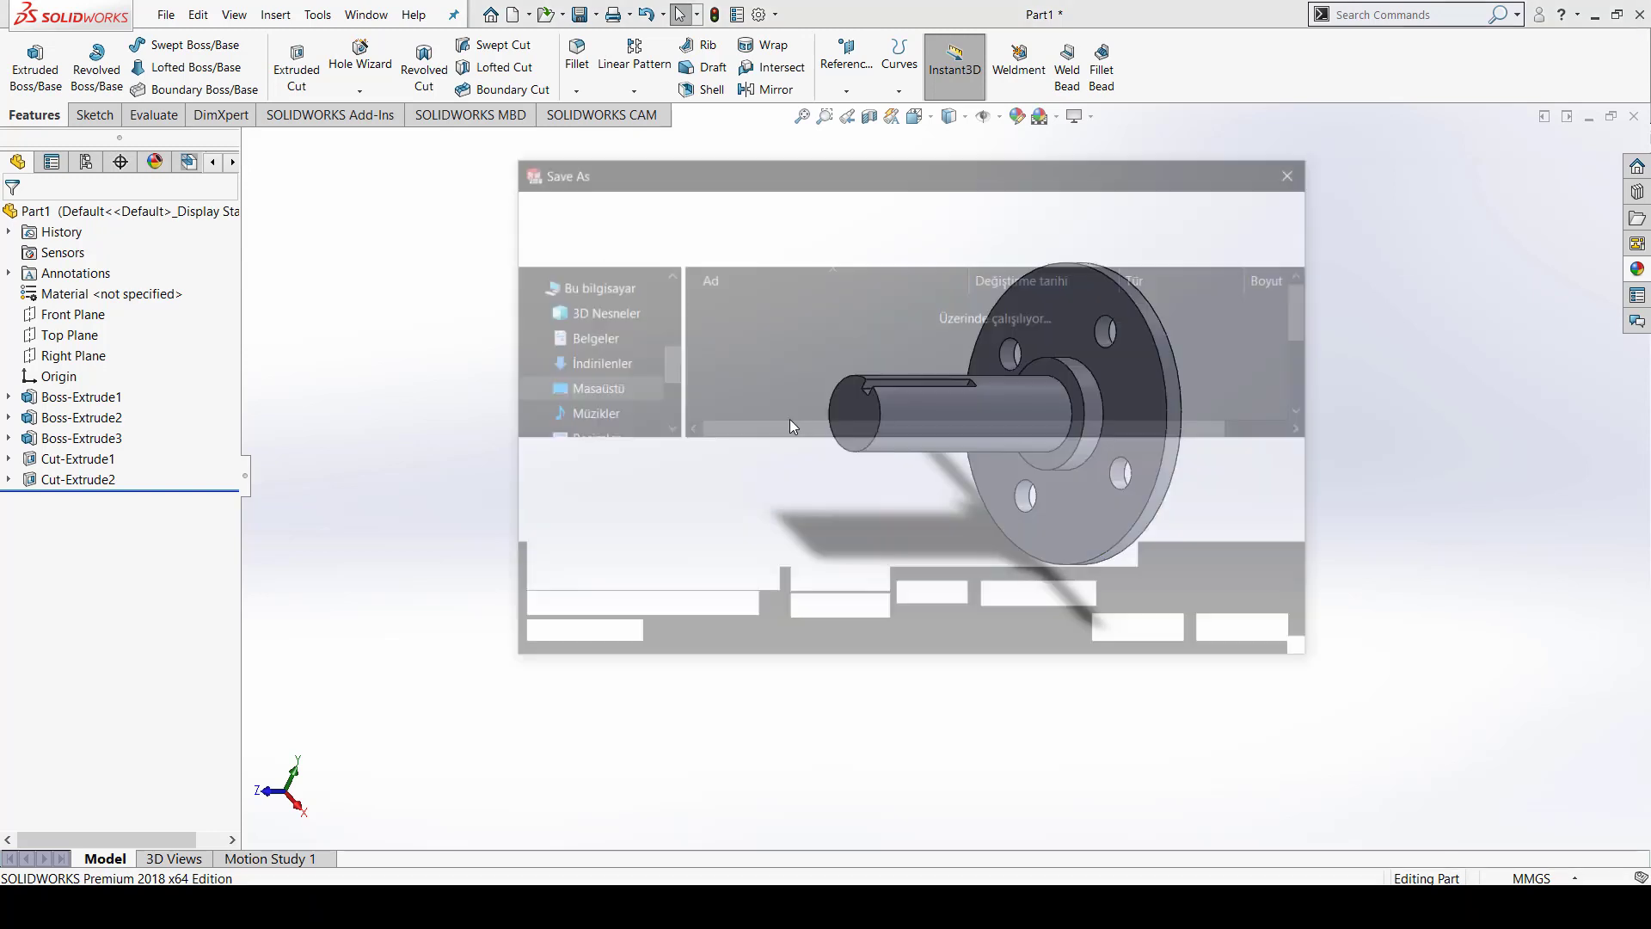
pyautogui.write('örnek2')
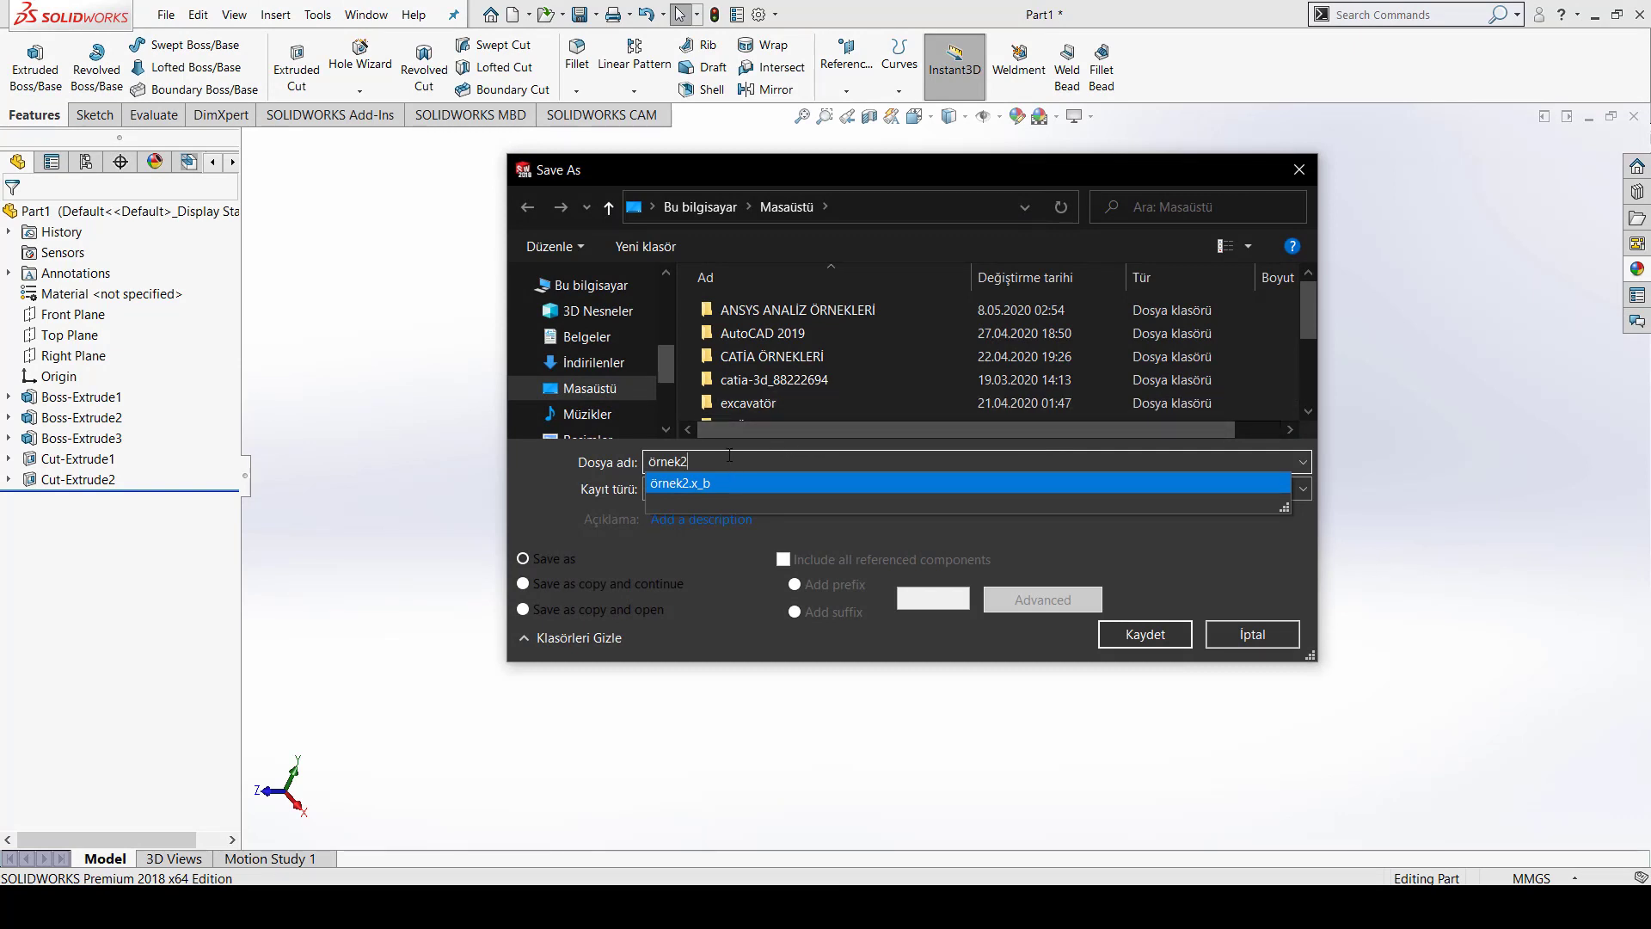
pyautogui.click(1283, 562)
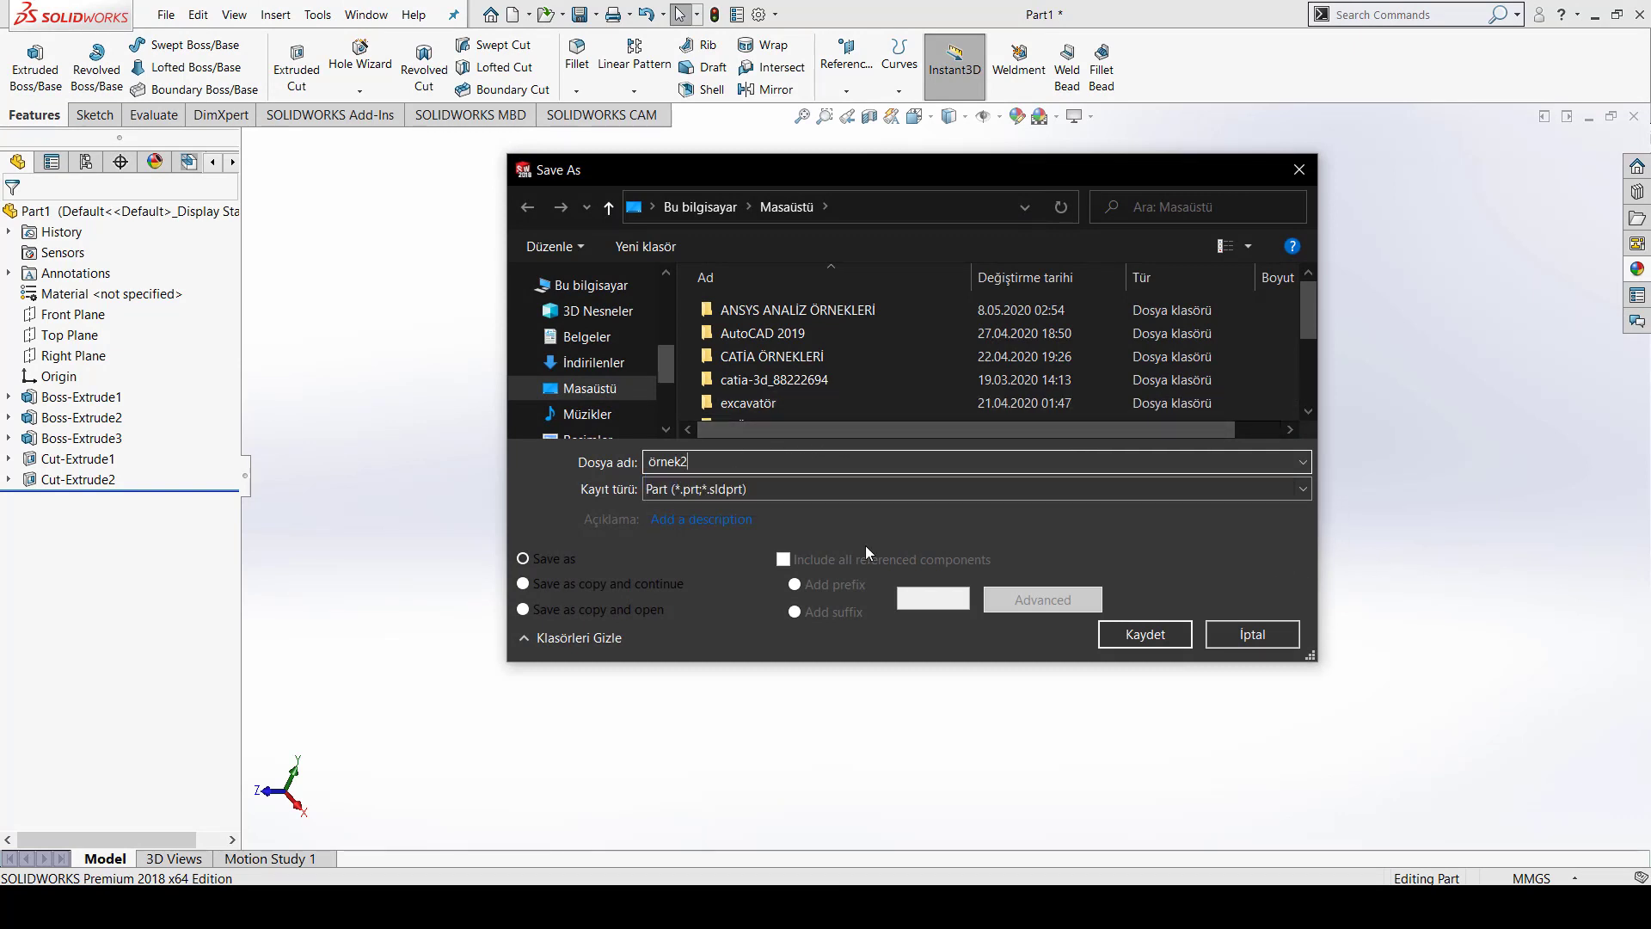
pyautogui.click(1164, 637)
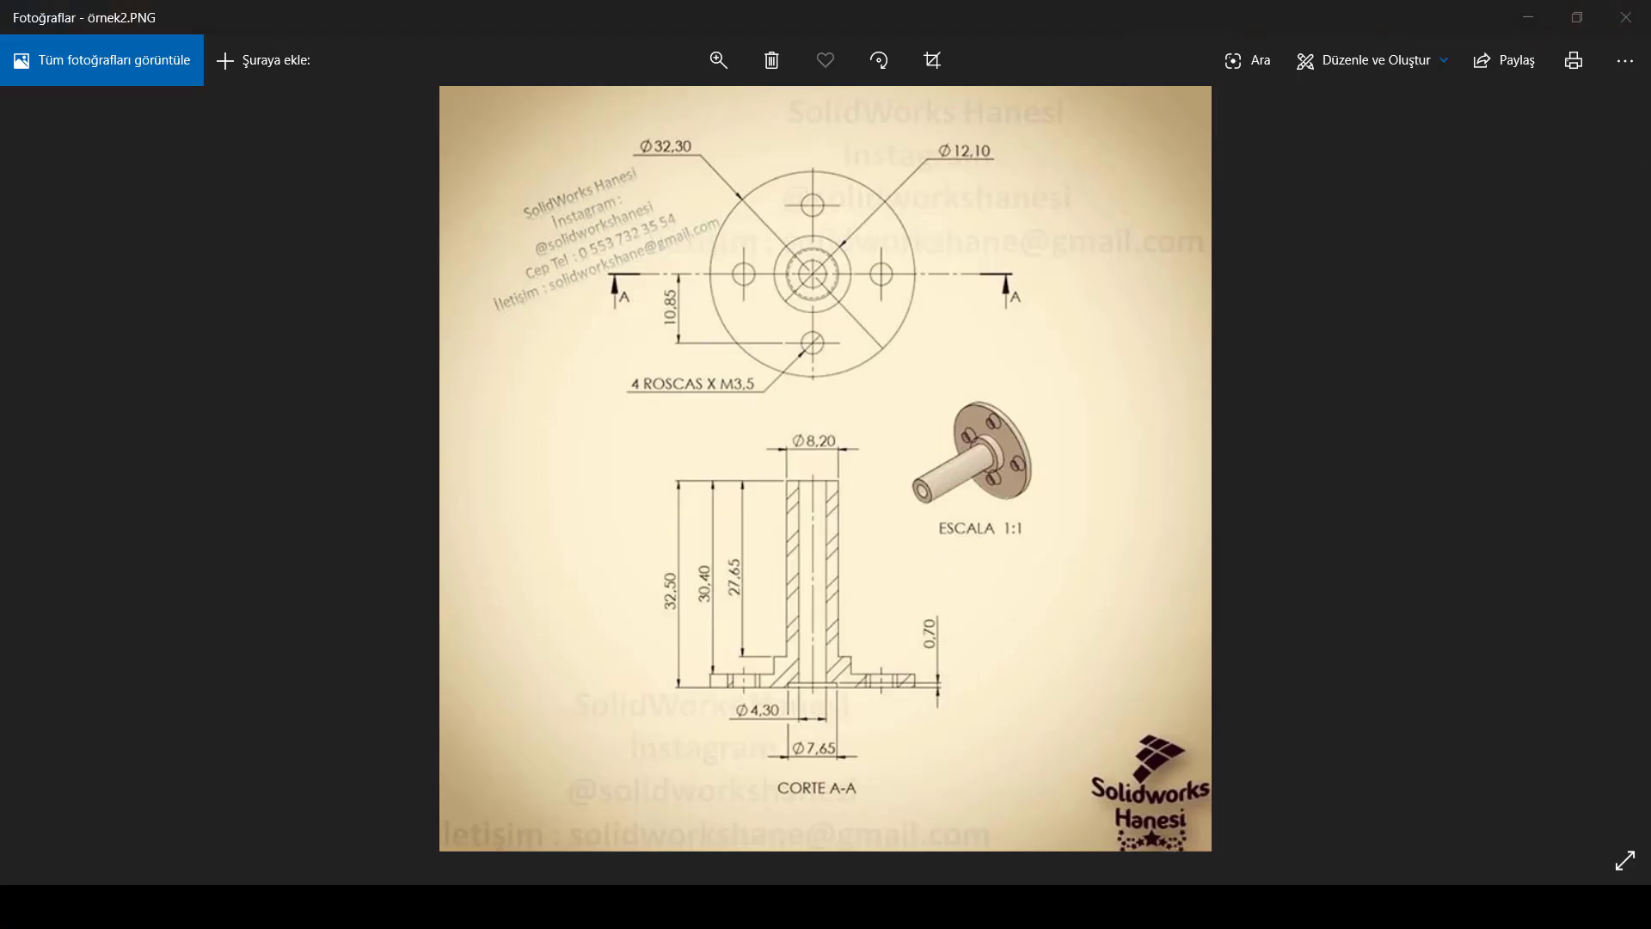
pyautogui.click(1527, 24)
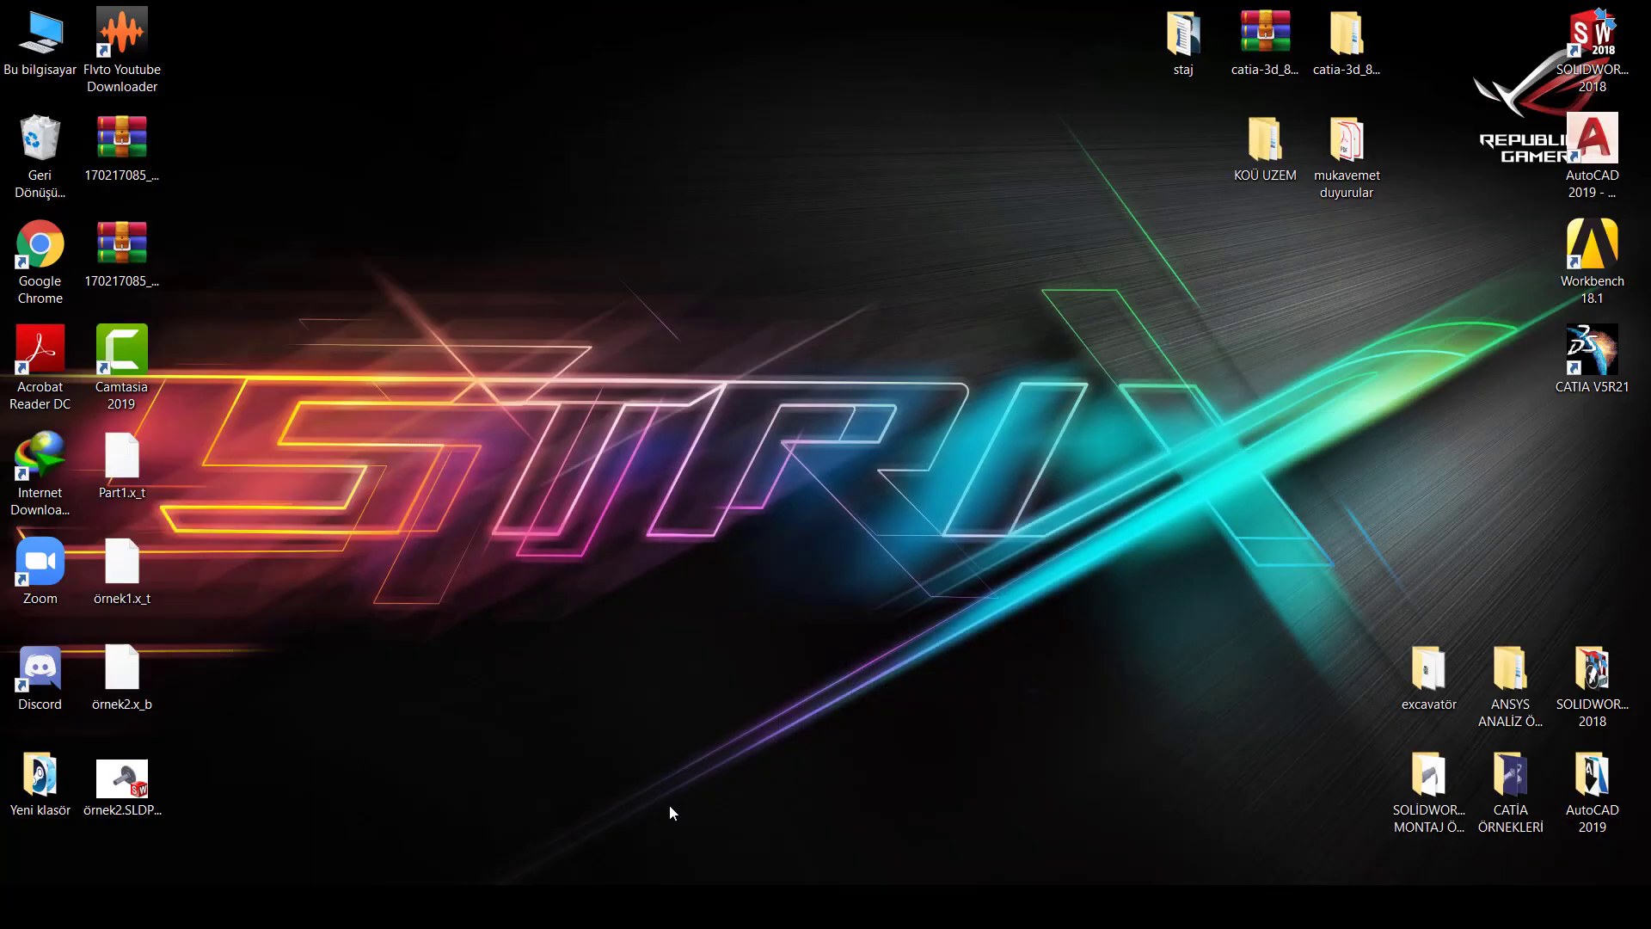